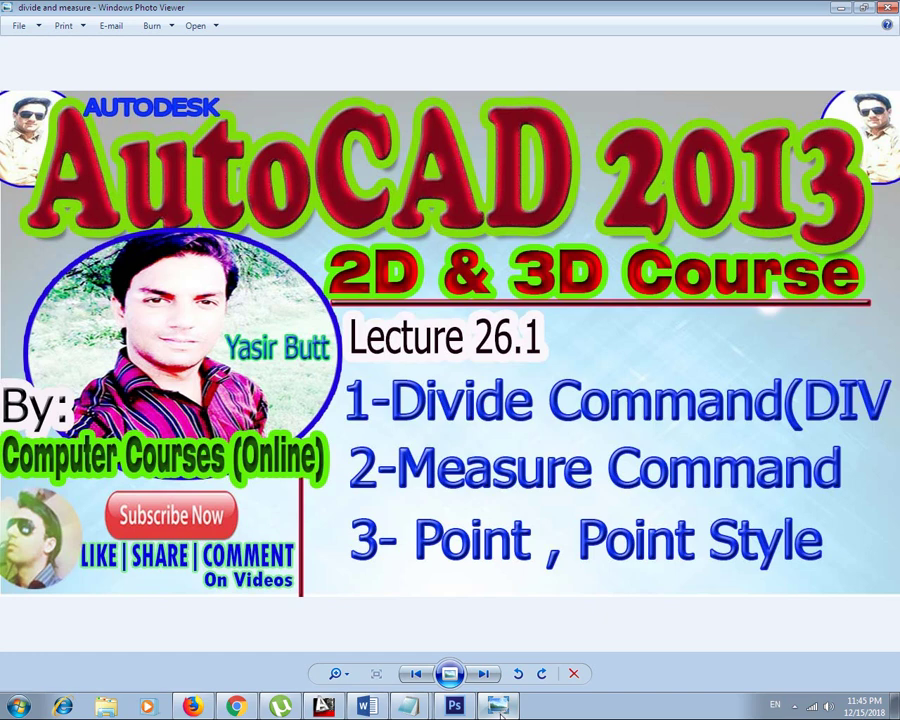
Minimize the Photo Viewer title slide and refresh the desktop.
left_click(500, 706)
right_click(355, 355)
left_click(393, 397)
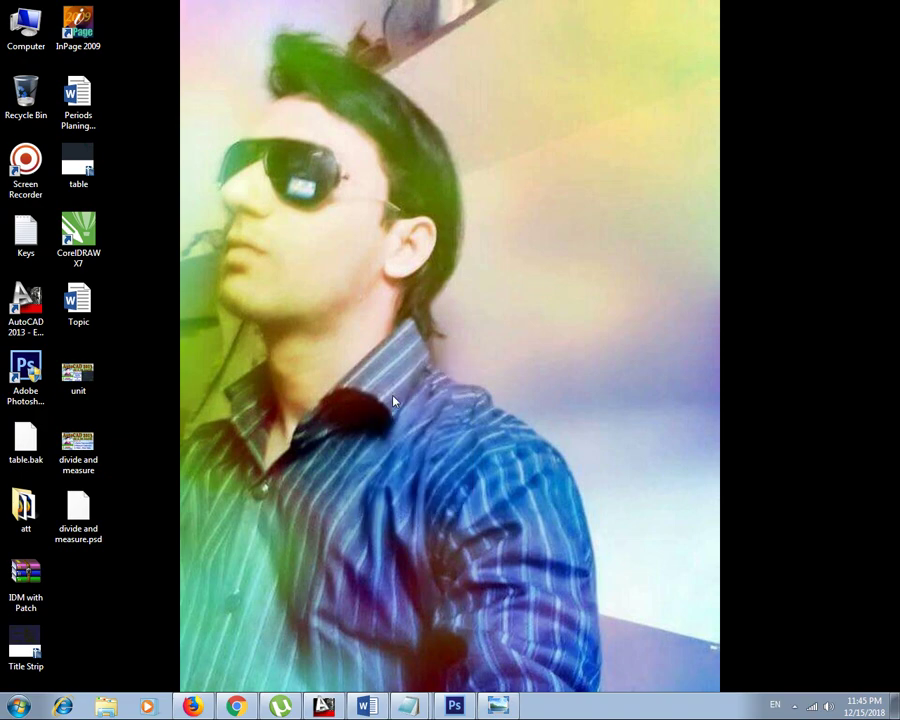
Back in AutoCAD, erase the old line and draw a new 15' horizontal line.
left_click(323, 706)
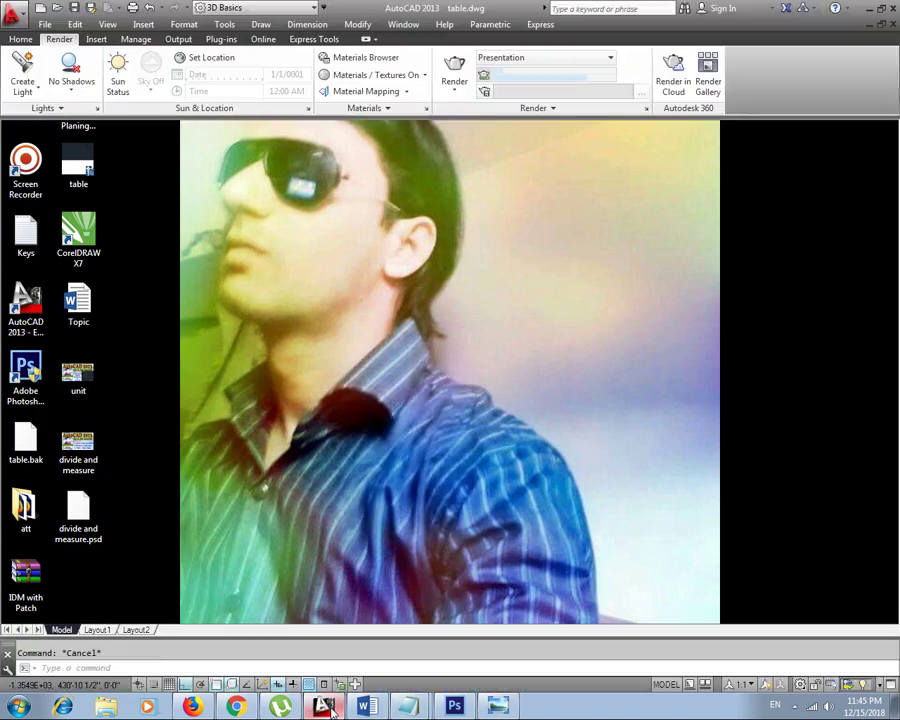
left_click(290, 286)
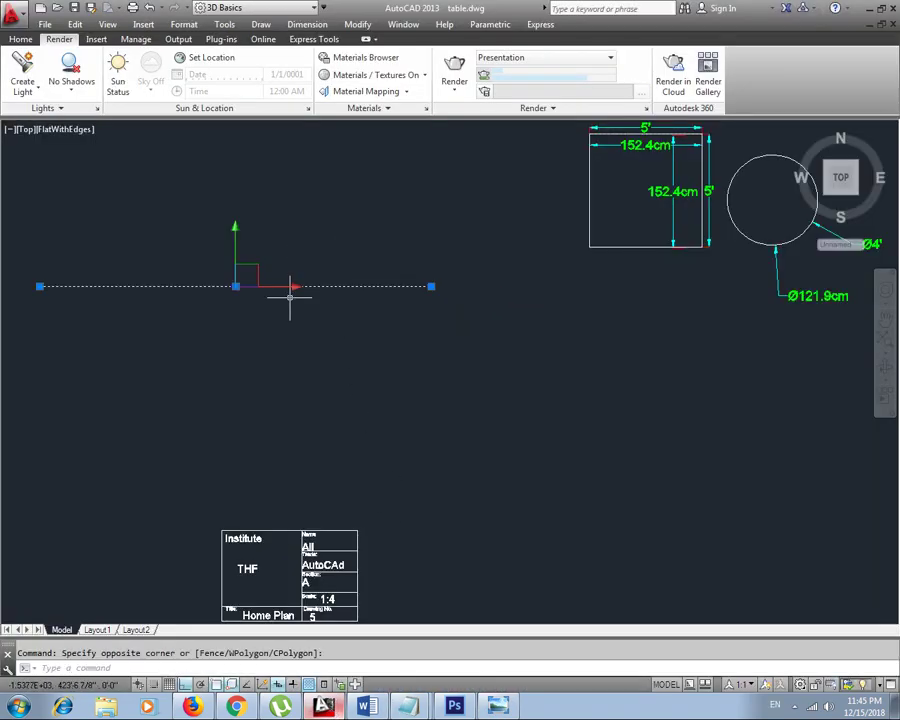
key("Delete")
key("Escape")
type("l")
key("Return")
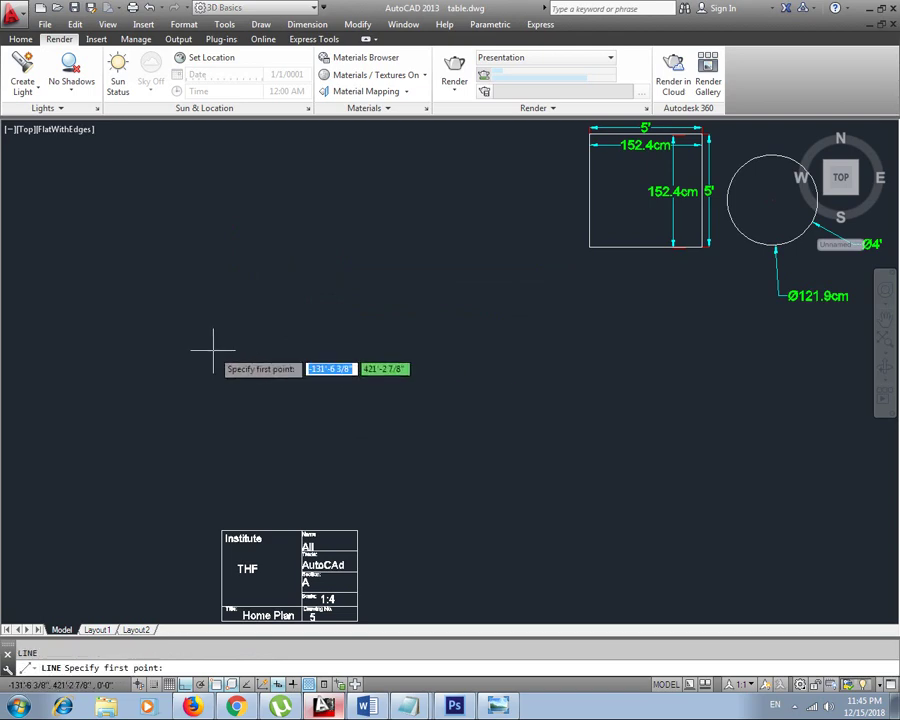
left_click(213, 350)
type("15'")
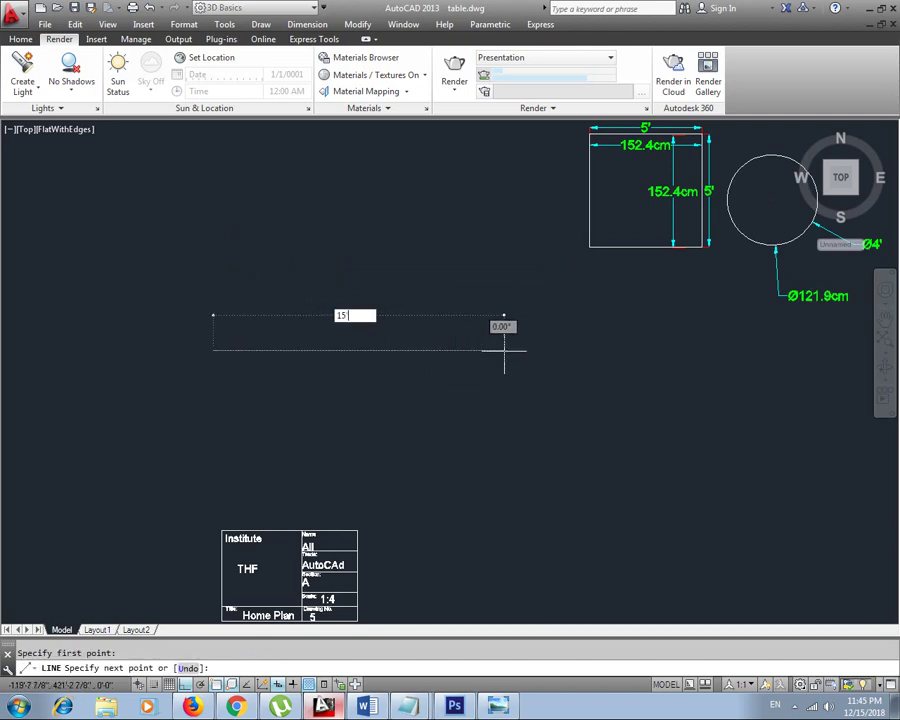
key("Return")
left_click(554, 350)
key("Escape")
Add a 457.2cm aligned dimension above the line and open the Dimension Style Manager.
scroll(490, 365, "up", 3)
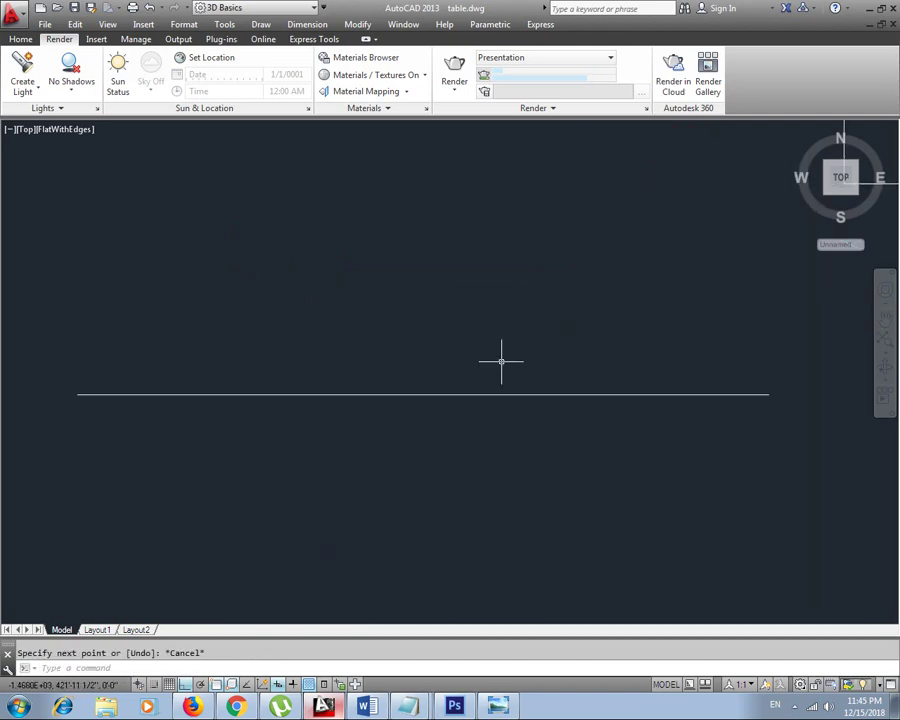
type("dal")
key("Return")
key("Return")
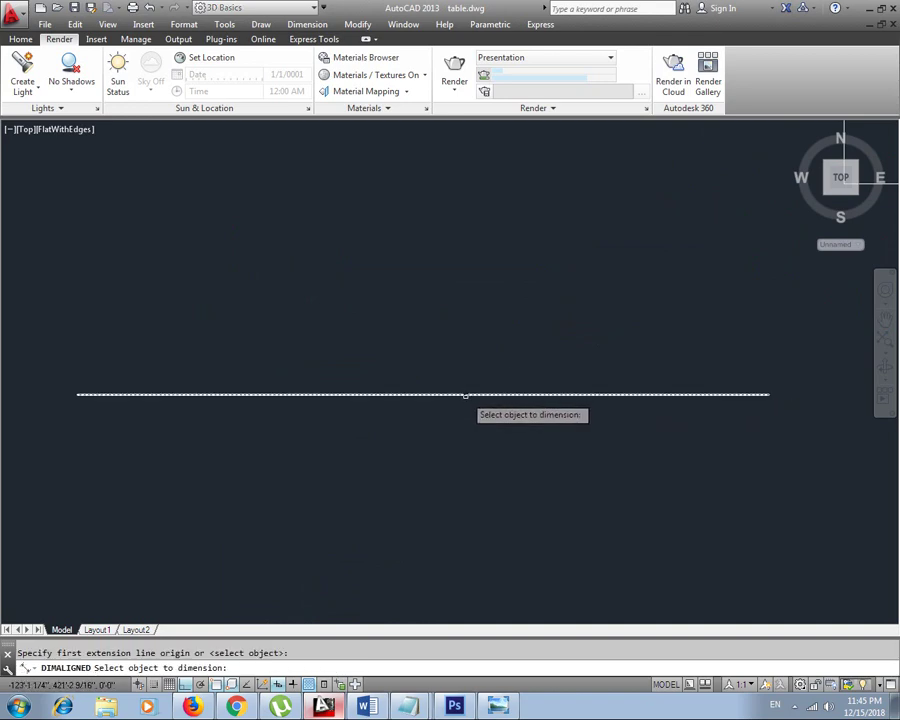
left_click(466, 394)
left_click(466, 337)
middle_click_drag(486, 372, 480, 343)
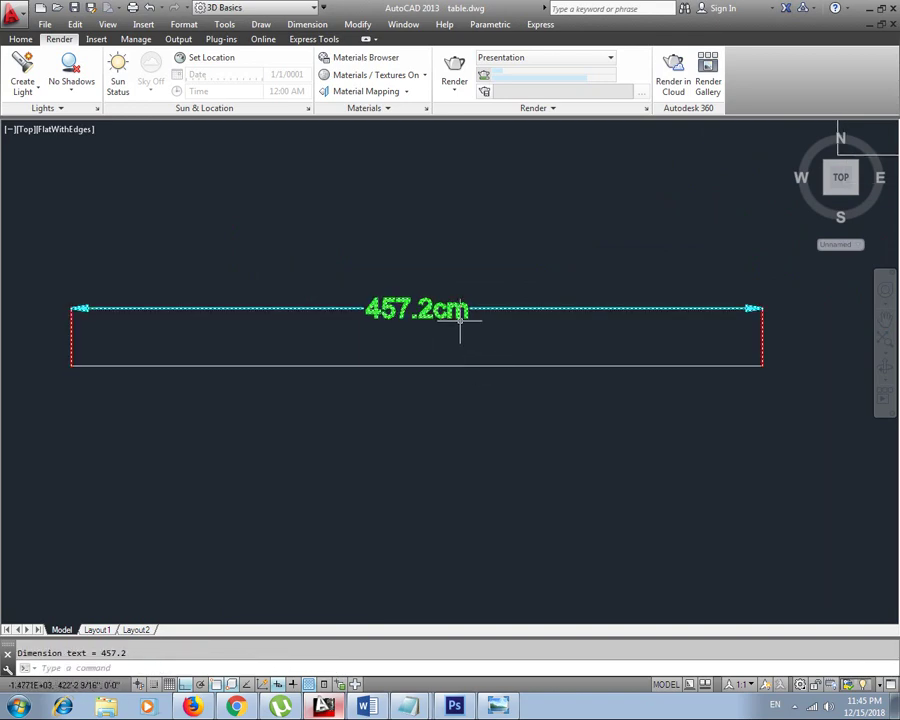
type("d")
key("Return")
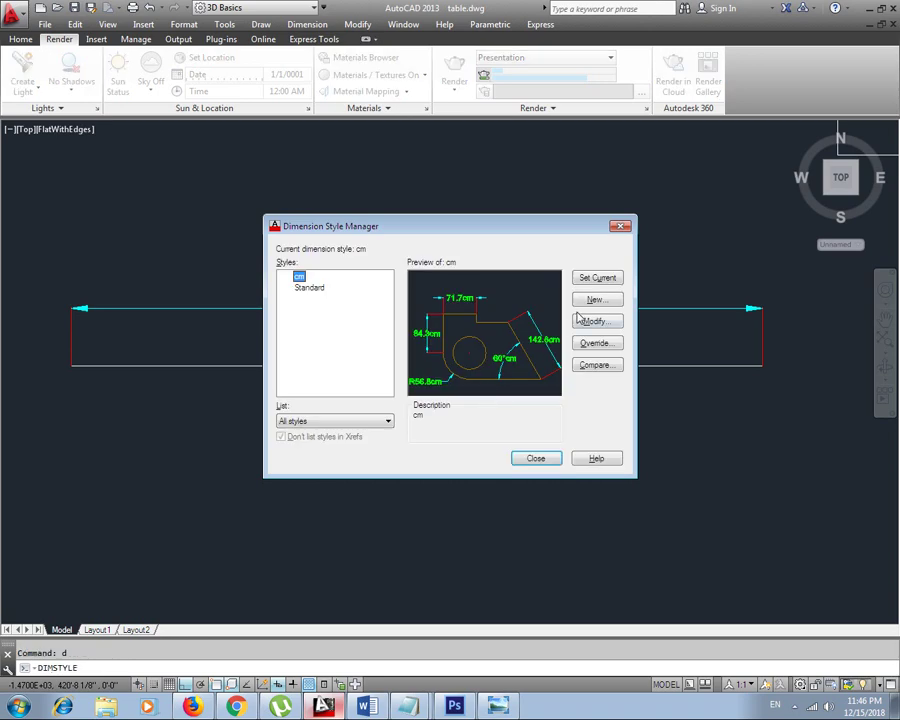
Make Standard the current dimension style and close the manager.
left_click(318, 288)
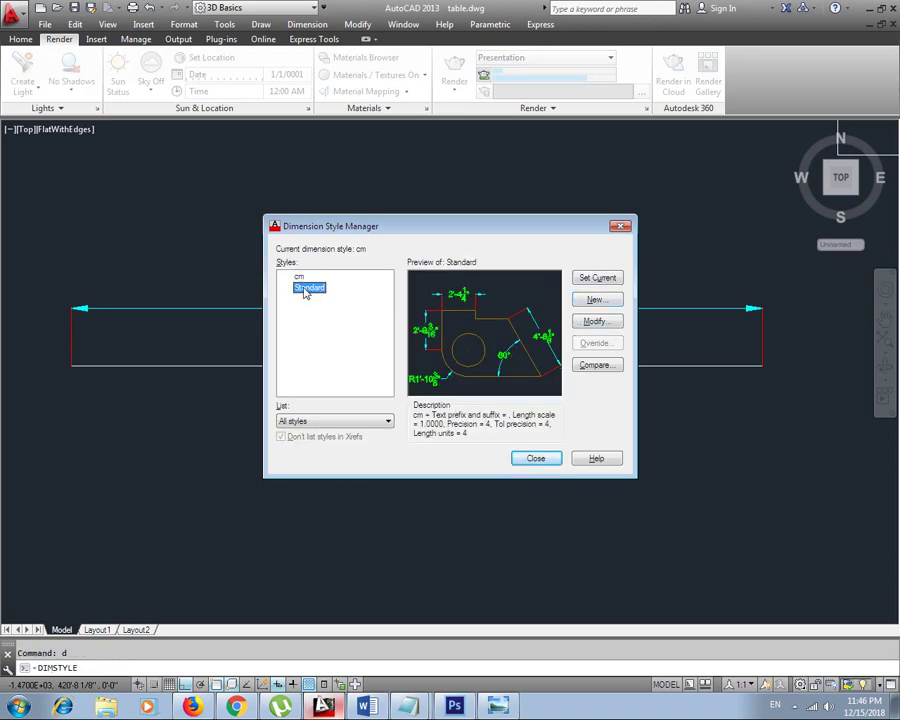
left_click(595, 279)
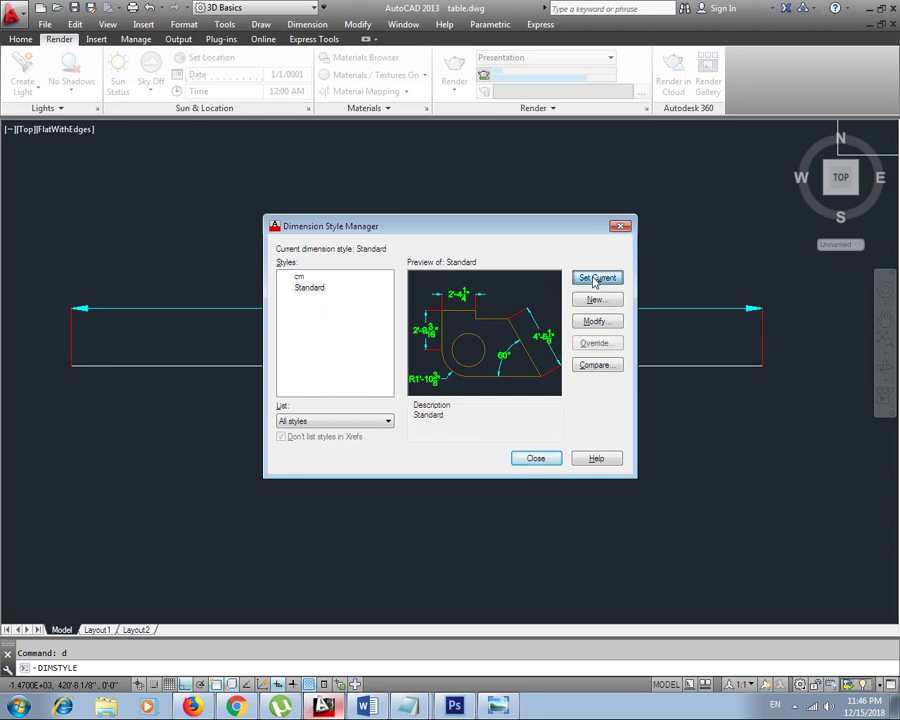
left_click(540, 457)
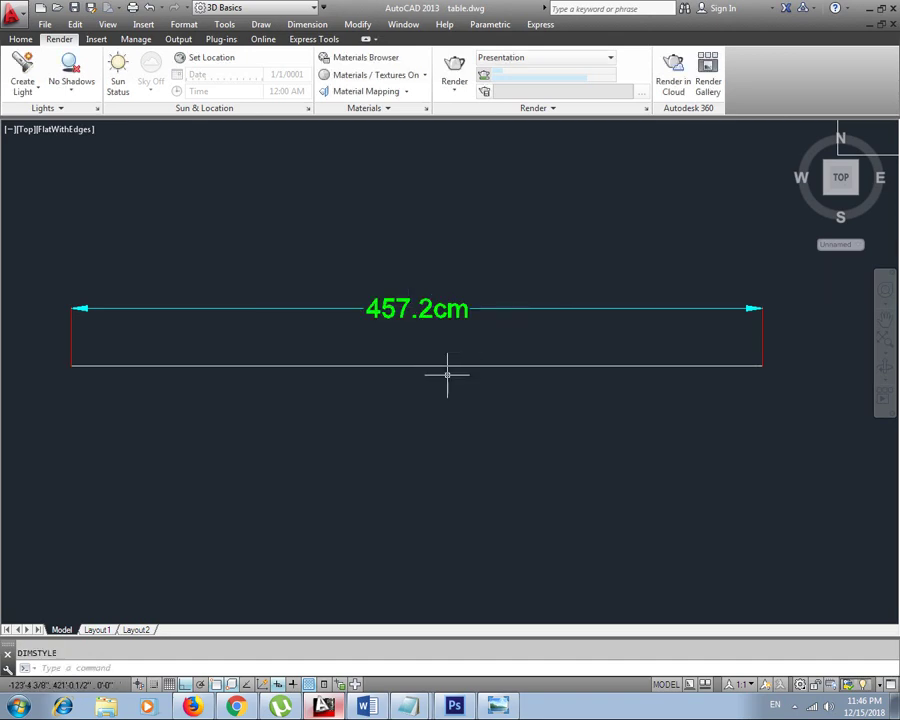
Replace the 457.2cm dimension with a new aligned dimension reading 15' above the line.
type("d")
key("Escape")
left_click(357, 305)
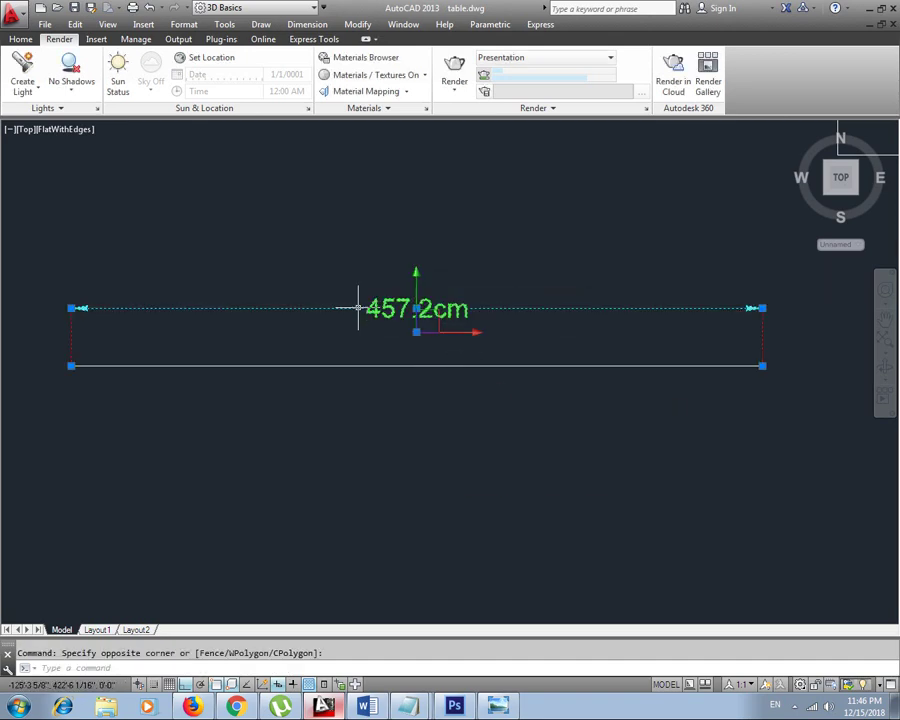
key("Delete")
type("da")
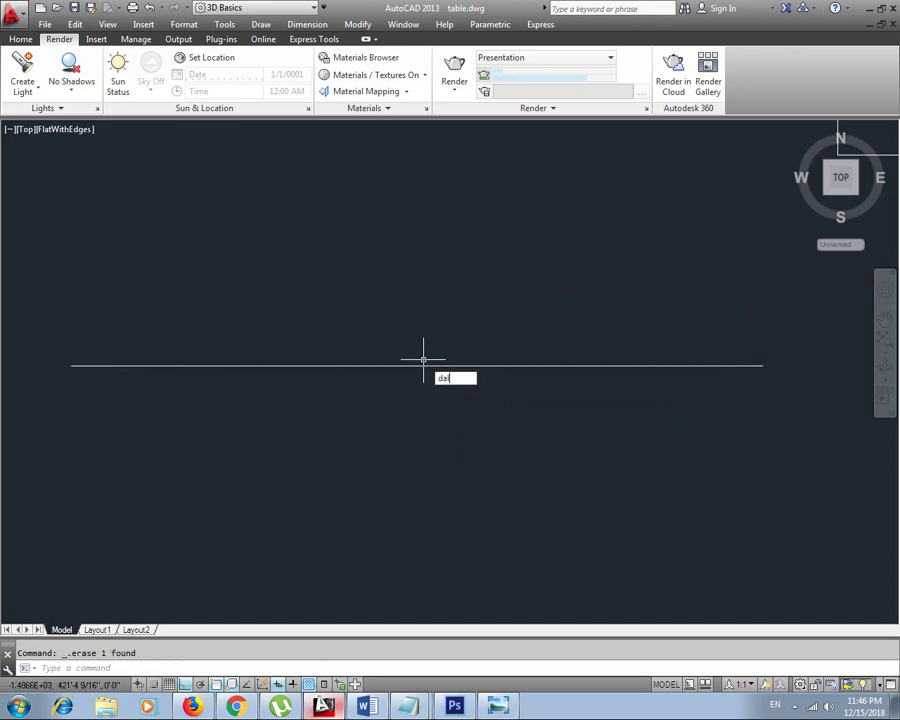
type("l")
key("Return")
key("Return")
left_click(416, 365)
left_click(420, 327)
key("Escape")
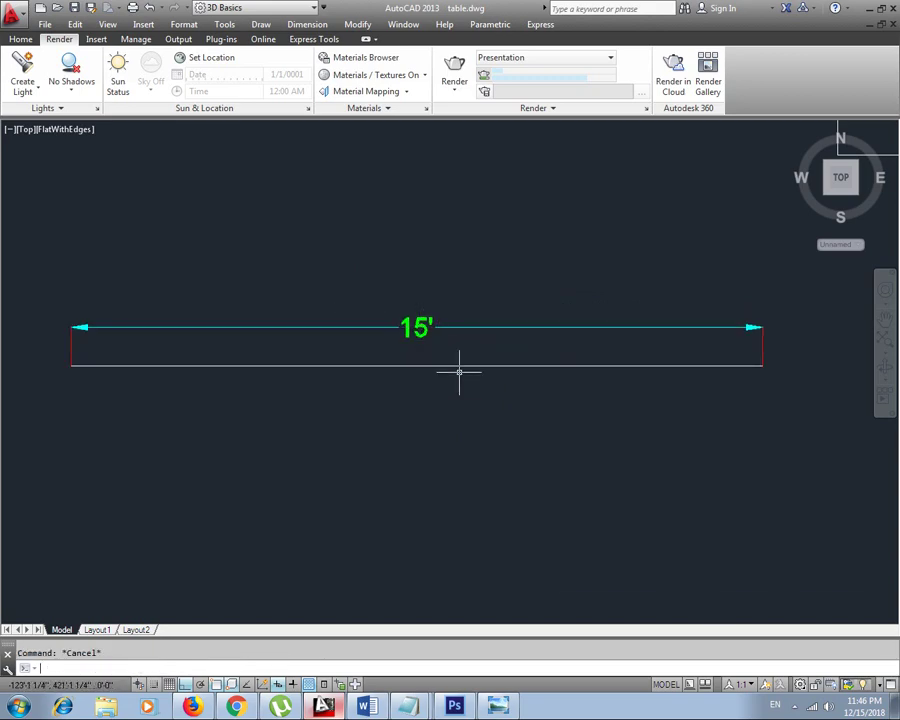
Save the drawing with Ctrl+S.
key("ctrl+s")
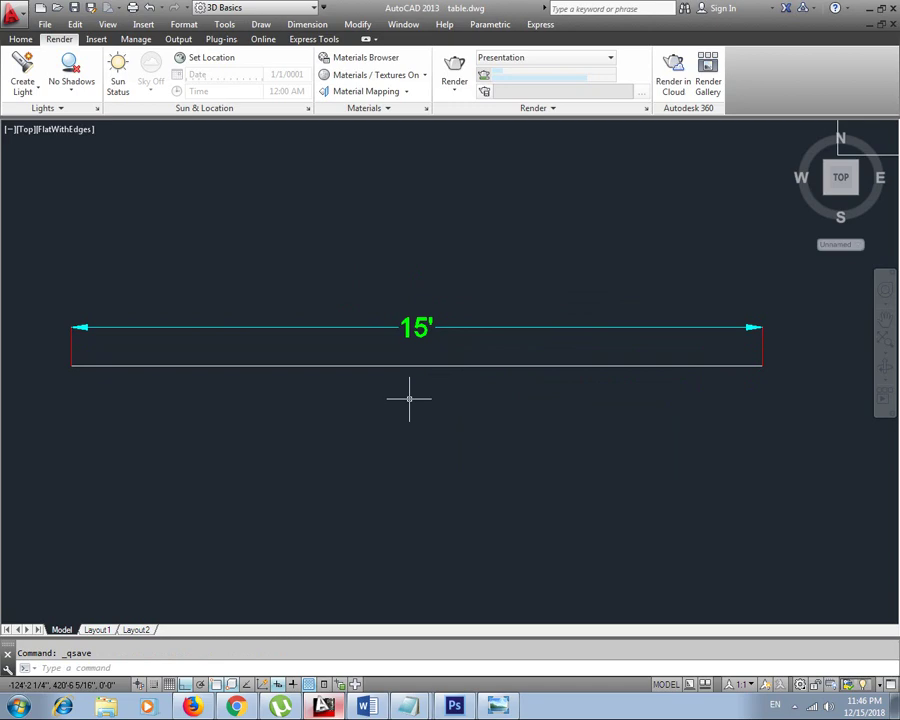
mouse_move(420, 380)
middle_mouse_down()
mouse_move(432, 364)
mouse_move(373, 400)
middle_mouse_up()
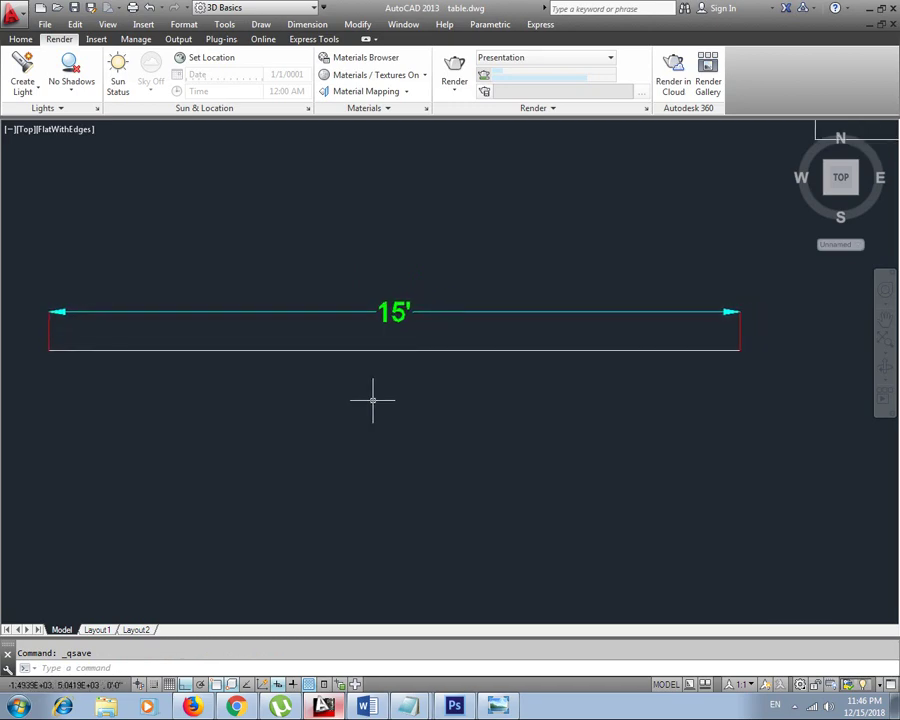
key("Escape")
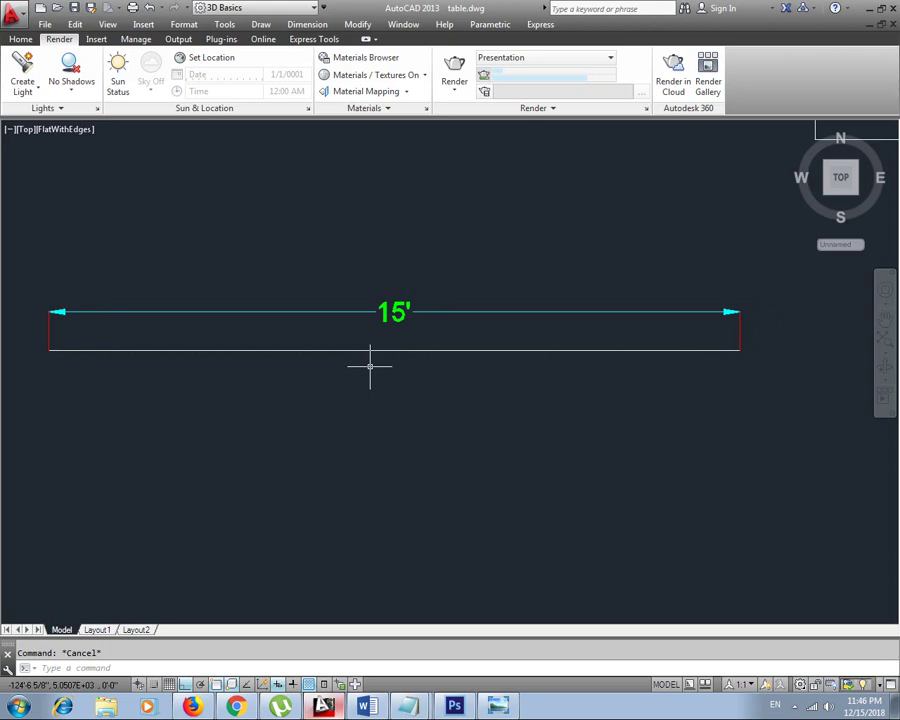
Switch to the Drafting & Annotation workspace and try Divide from the Draw menu.
left_click(311, 8)
left_click(261, 26)
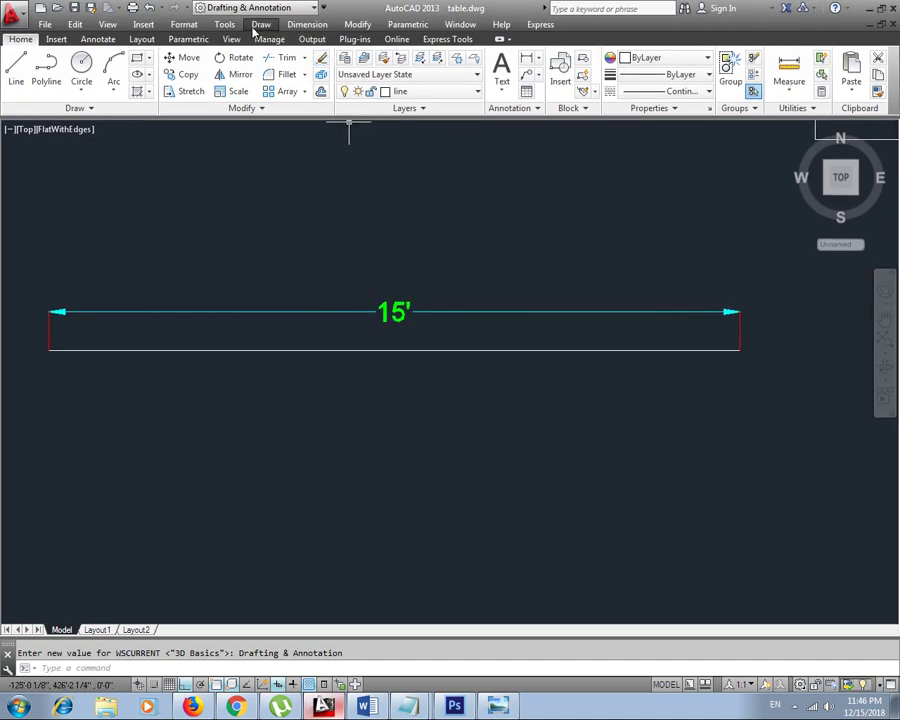
left_click(264, 26)
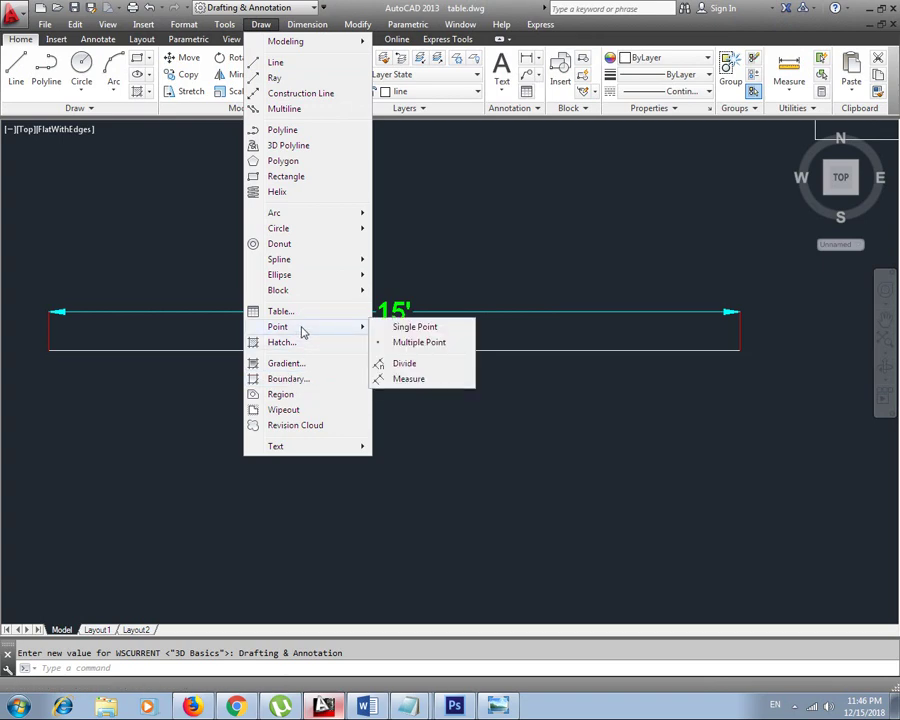
mouse_move(278, 327)
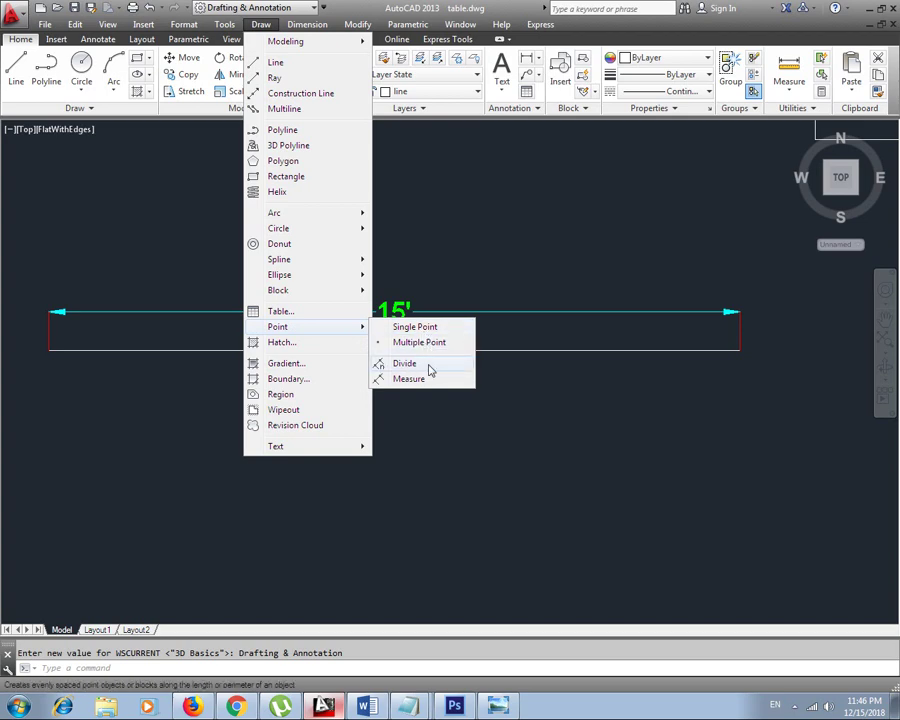
left_click(420, 368)
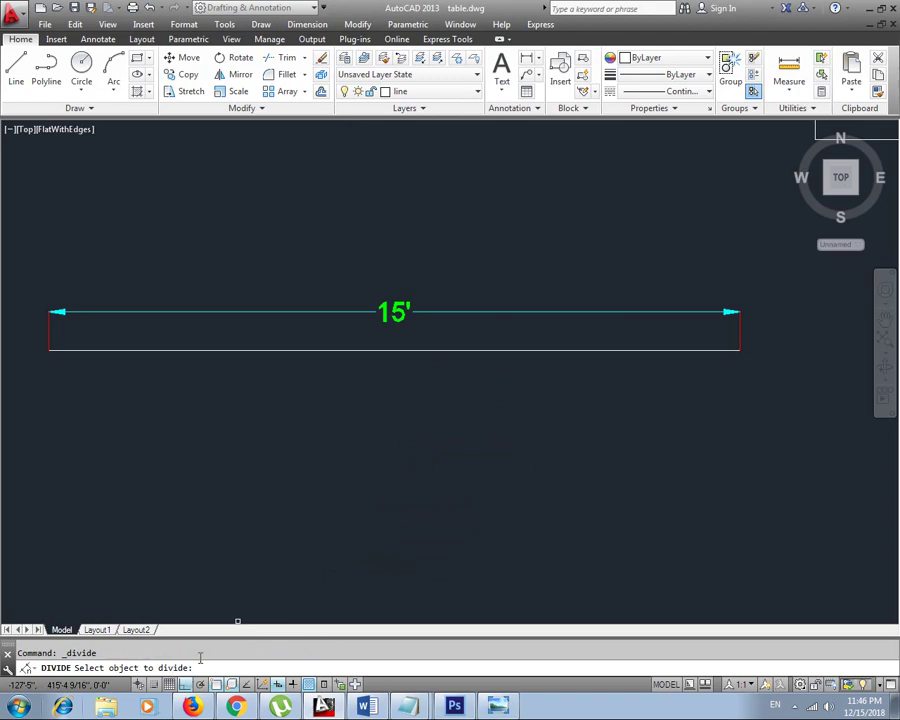
key("Escape")
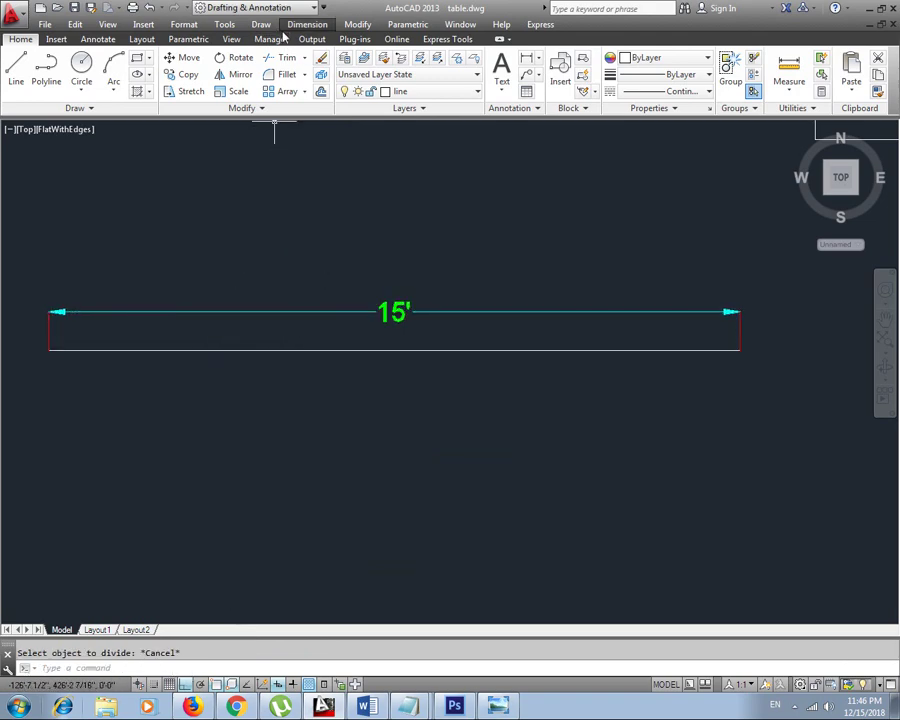
Start the Divide command from the command line instead.
left_click(260, 25)
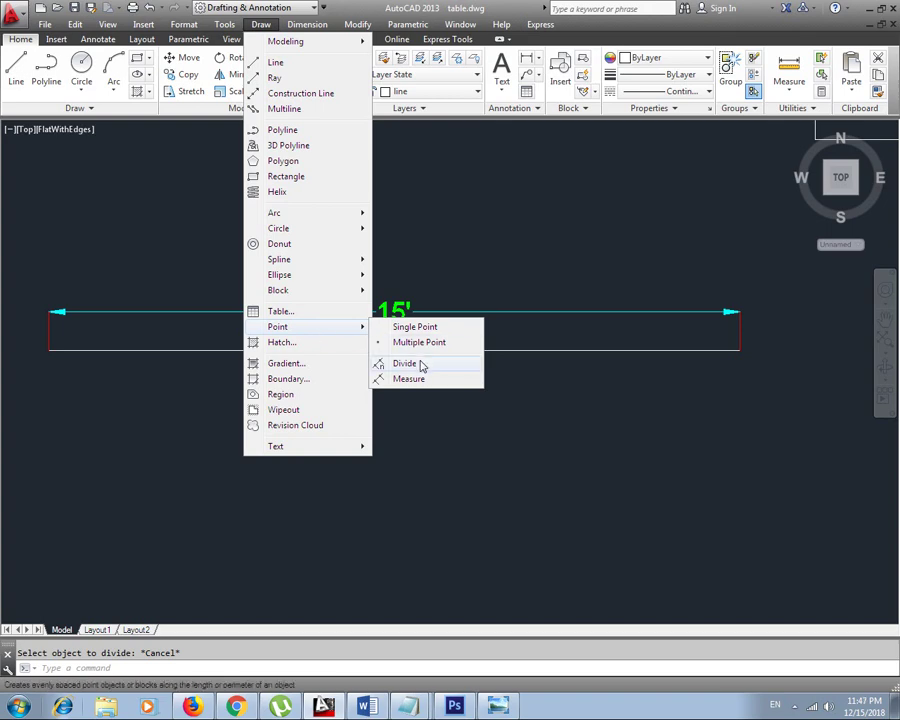
key("Escape")
key("Escape")
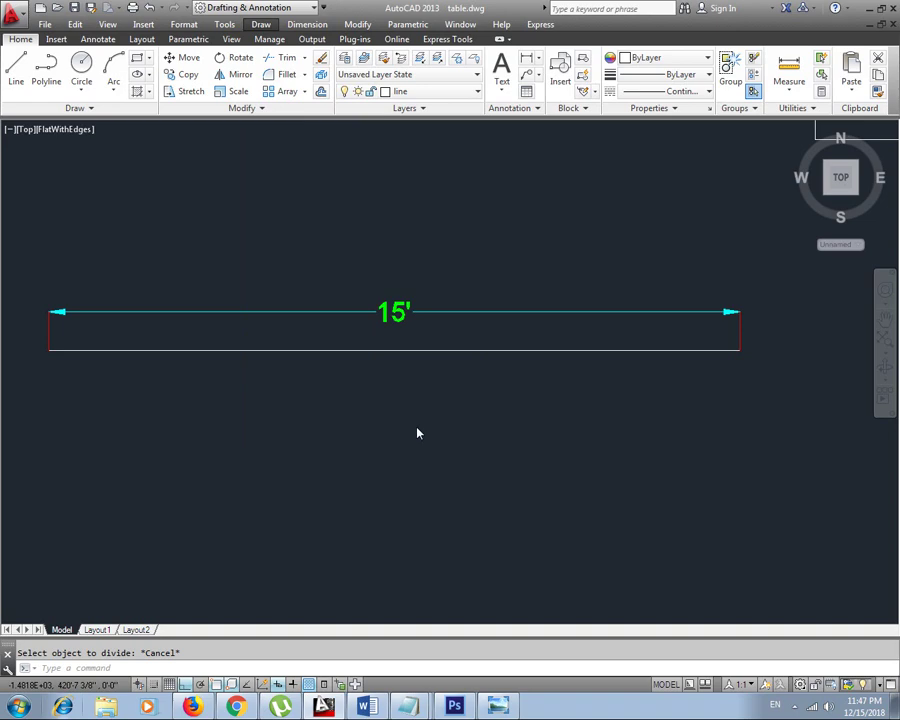
left_click(220, 668)
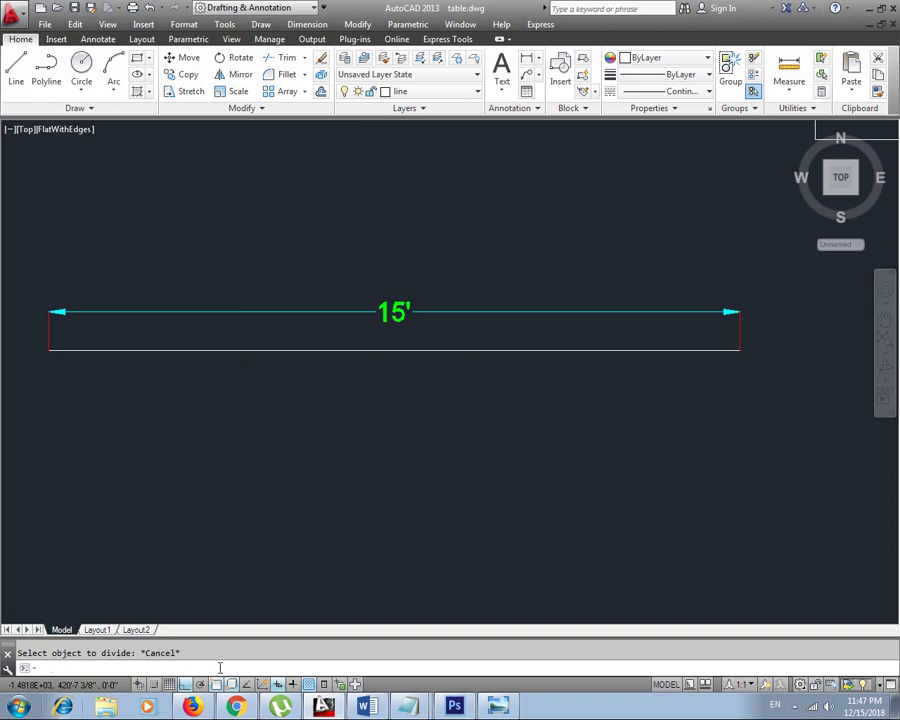
type("d")
key("Return")
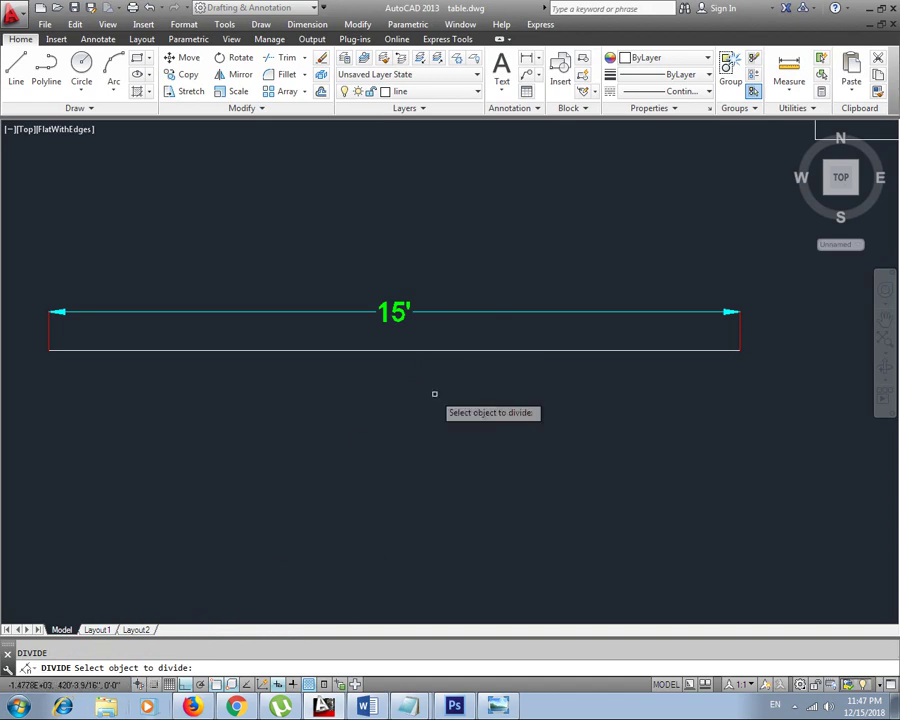
Pick the 15' line and divide it into 3 equal segments.
left_click(401, 350)
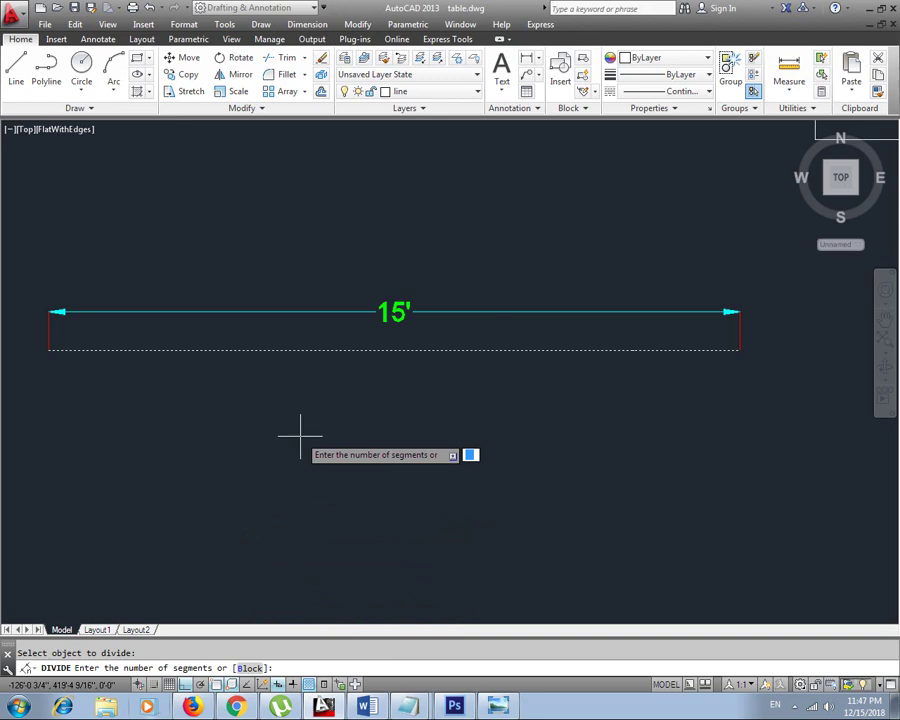
type("3")
key("Return")
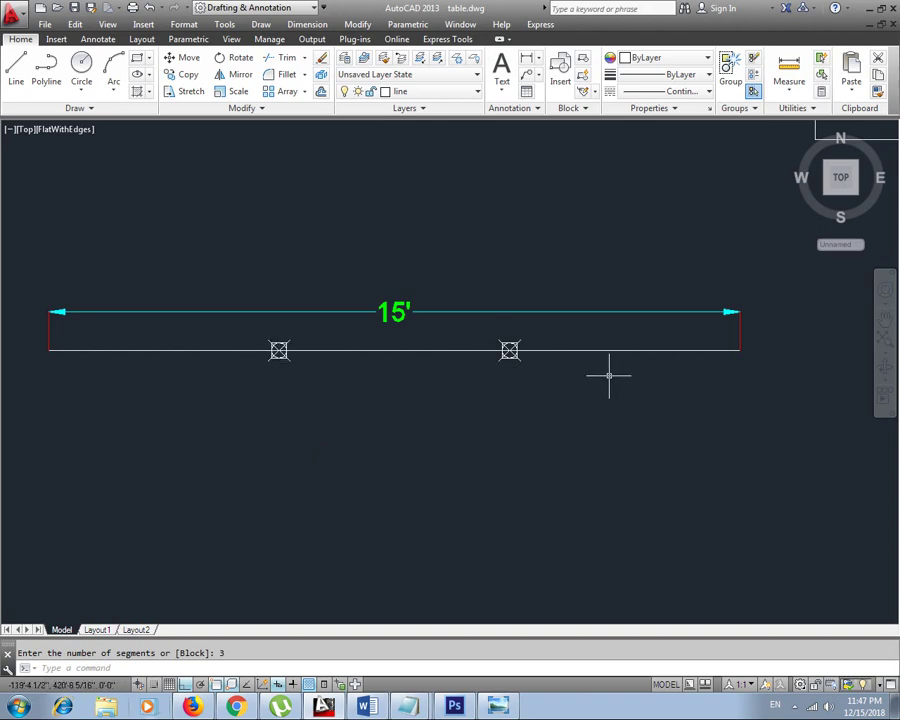
left_click(497, 706)
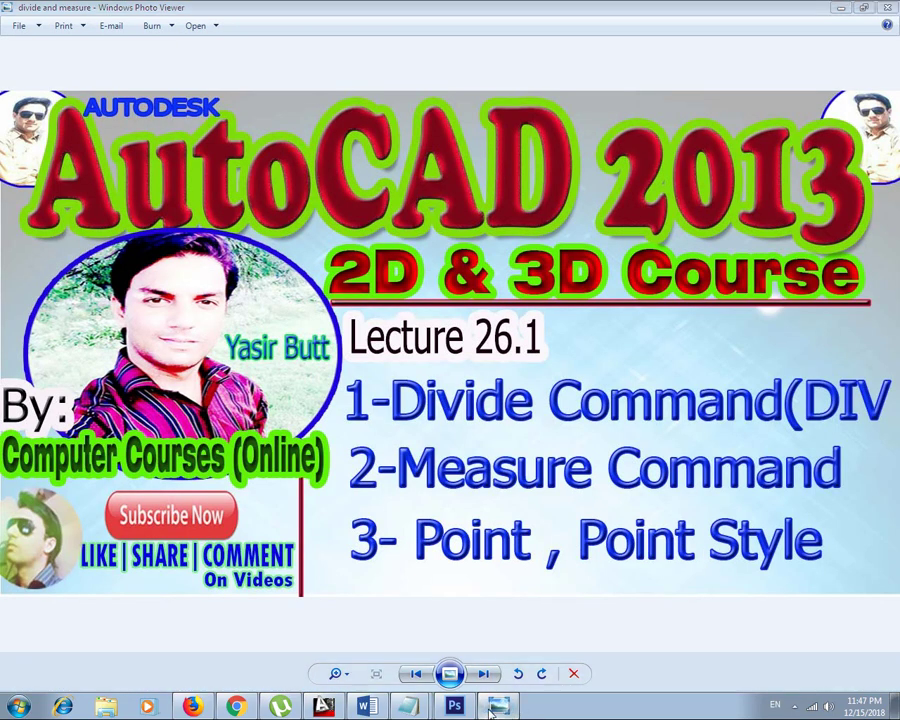
key("alt+Tab")
type("ddp")
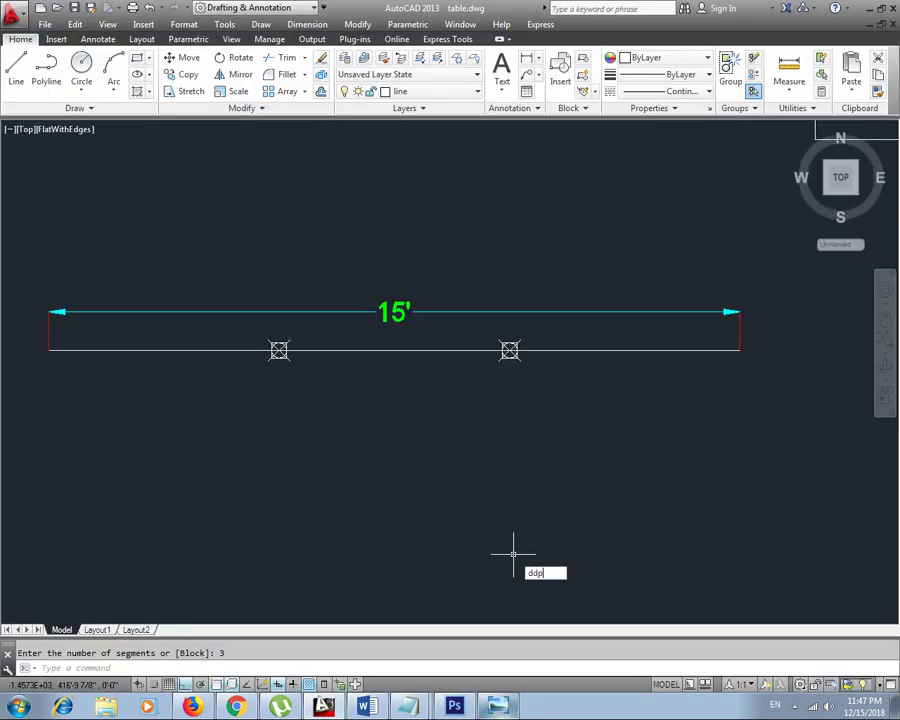
type("pe")
Change the point style to the circled crosshair so both division points show clearly.
key("Return")
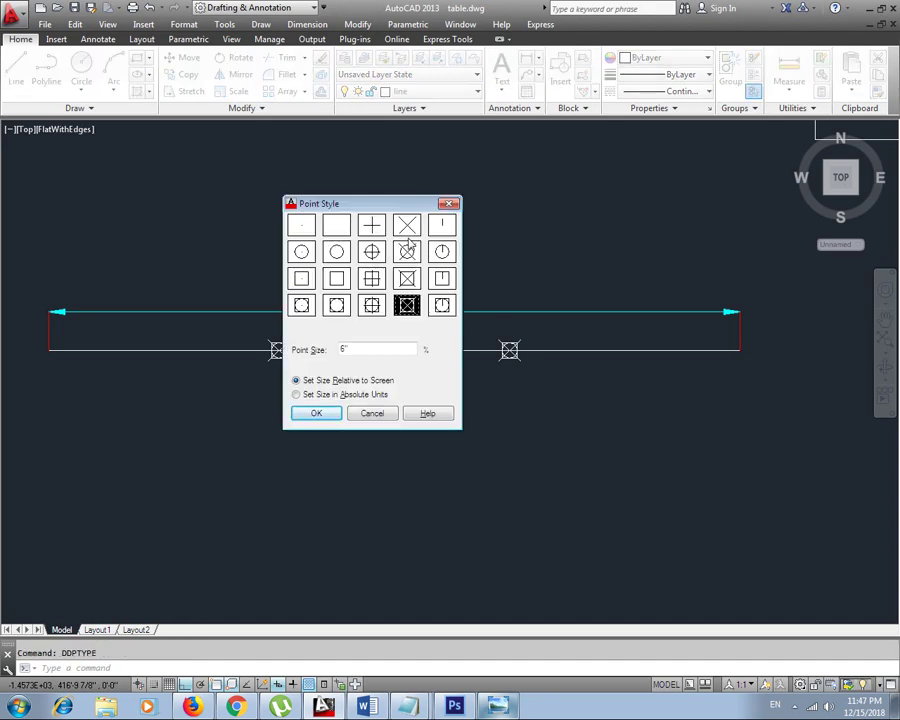
left_click(373, 254)
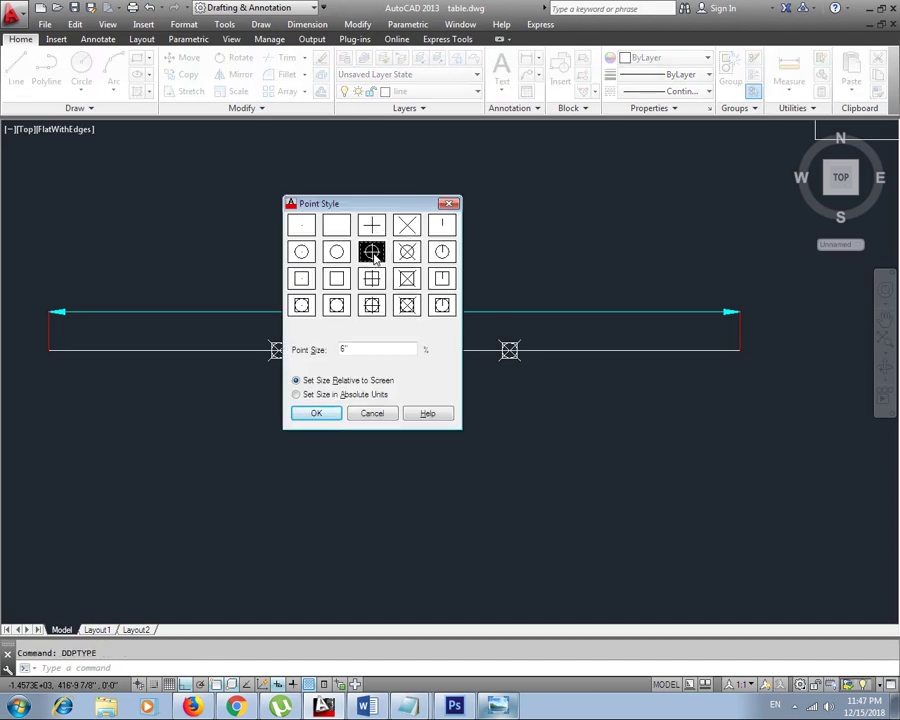
left_click(406, 252)
left_click(378, 256)
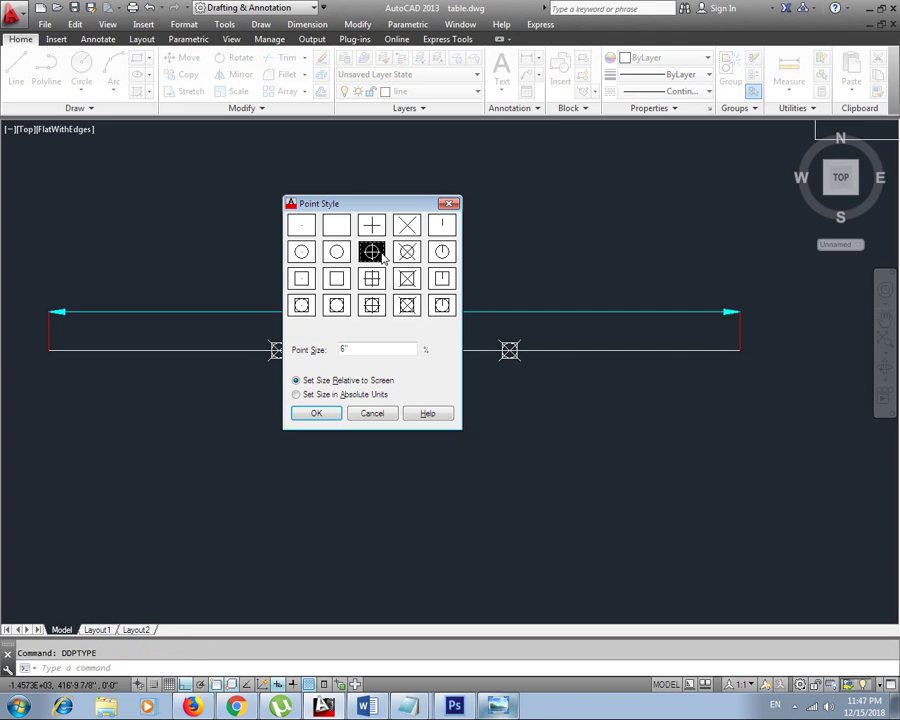
left_click(322, 413)
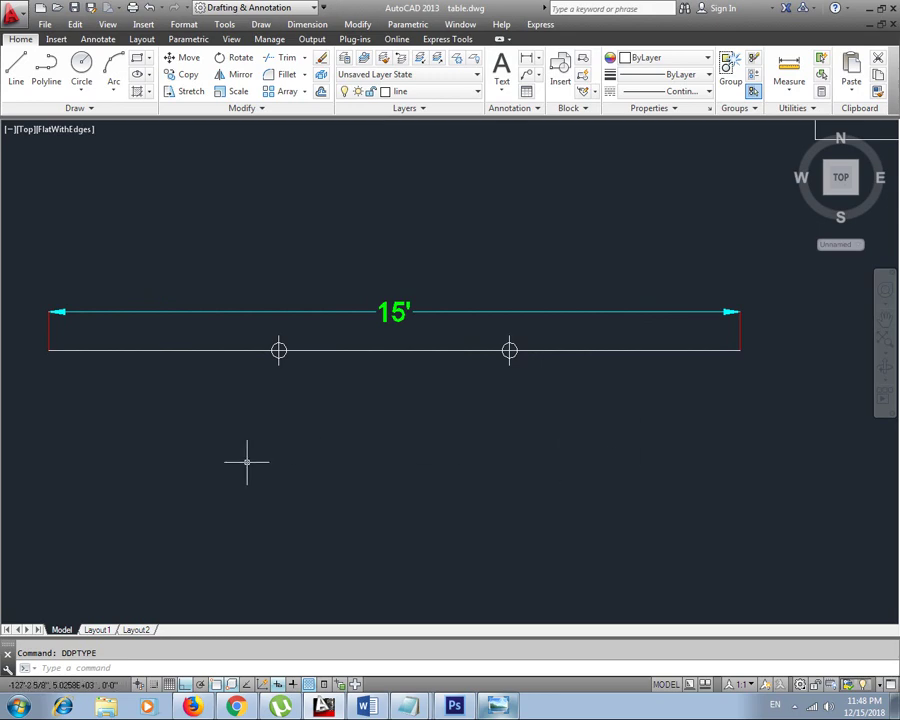
Place three stacked 5' aligned dimensions below the line, one per third.
type("DIMAL")
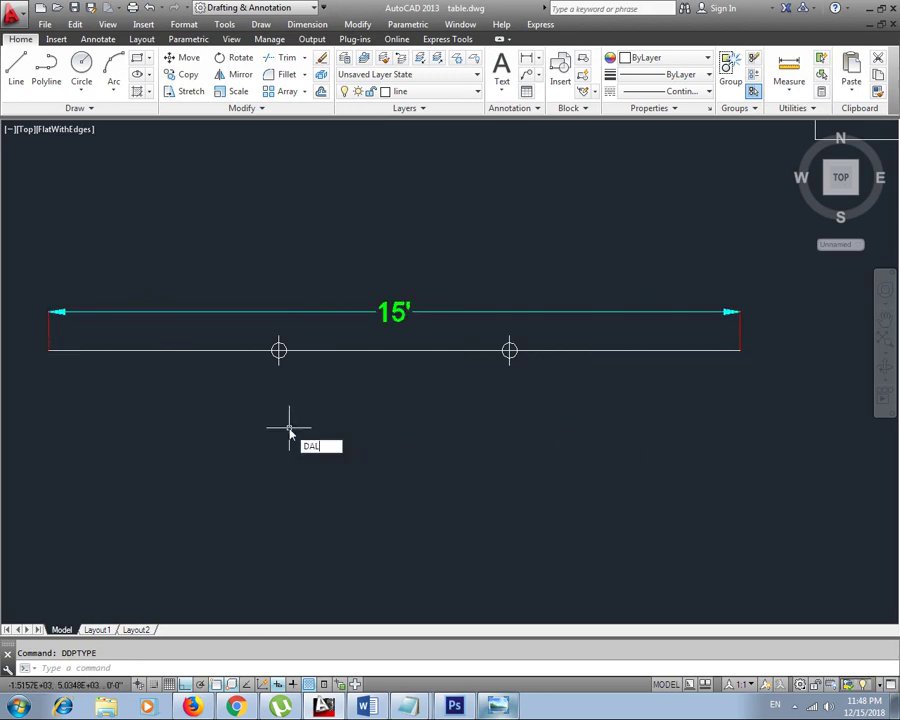
key("Return")
left_click(278, 350)
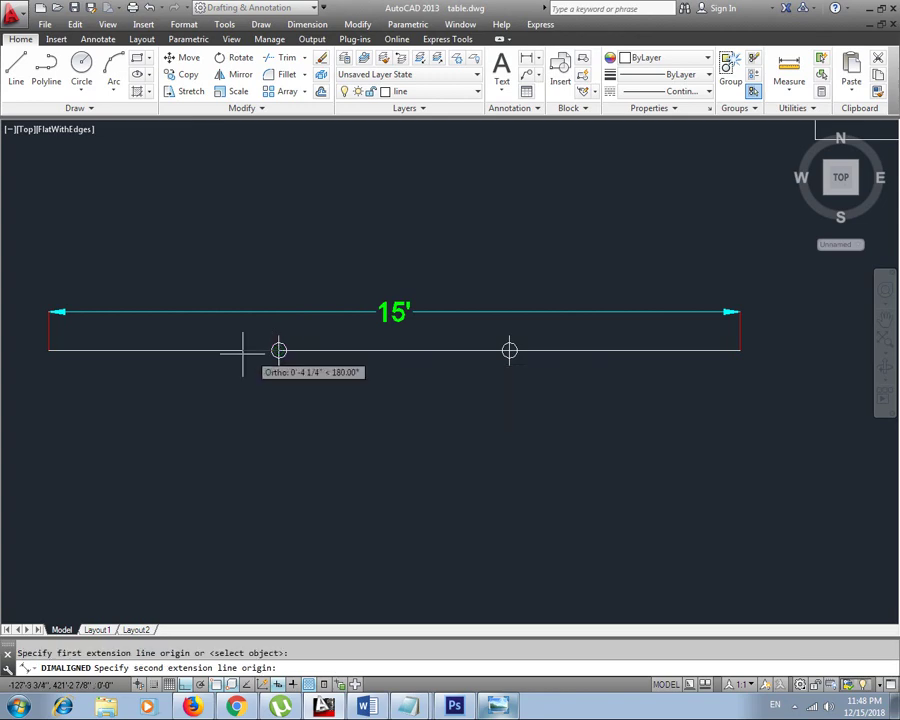
left_click(48, 350)
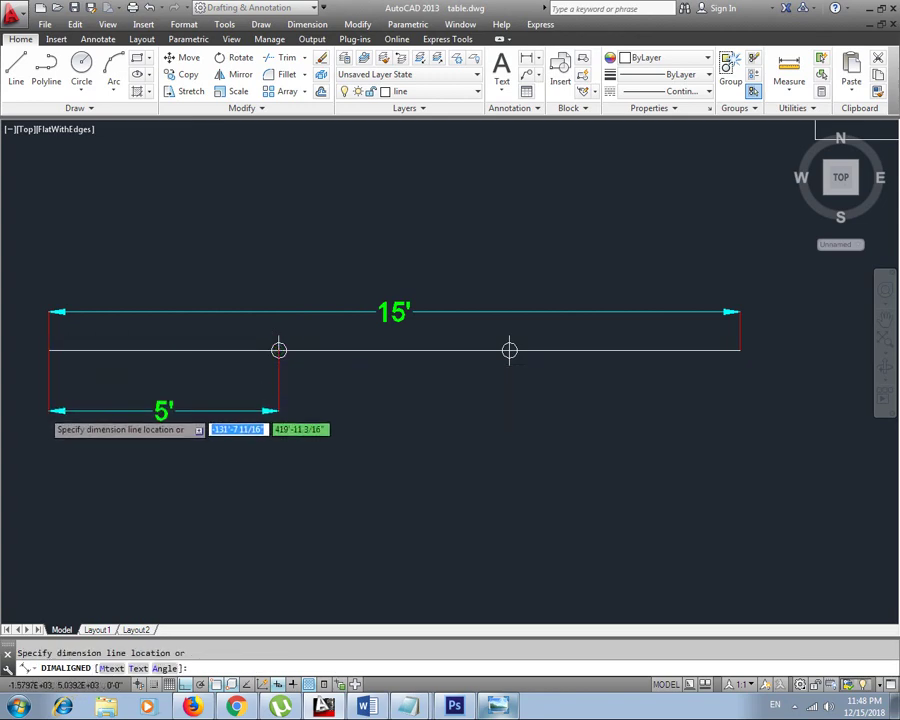
left_click(262, 404)
type("dal")
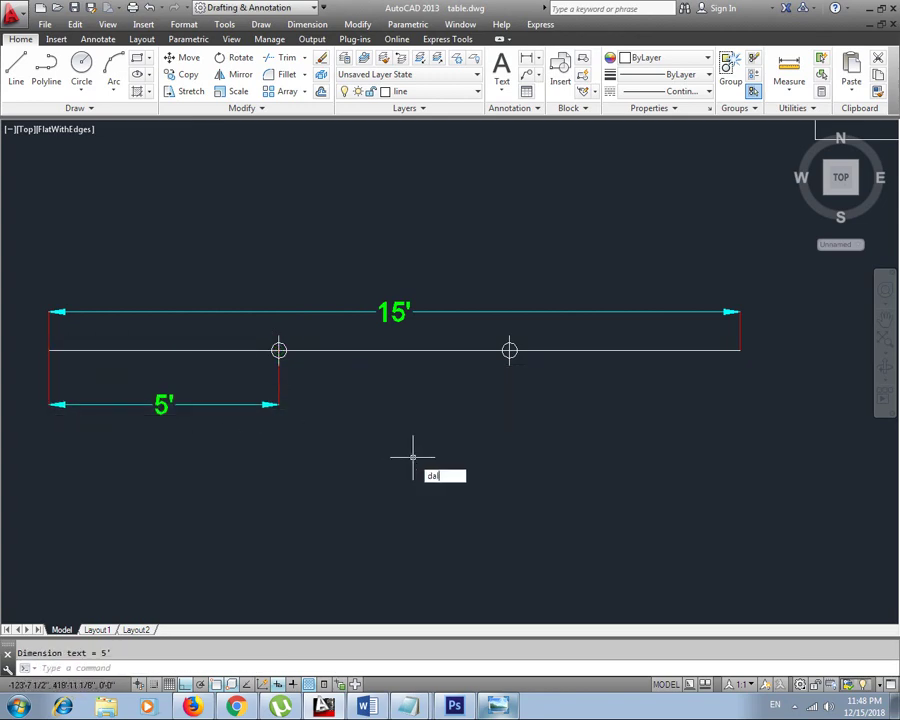
key("Return")
left_click(278, 350)
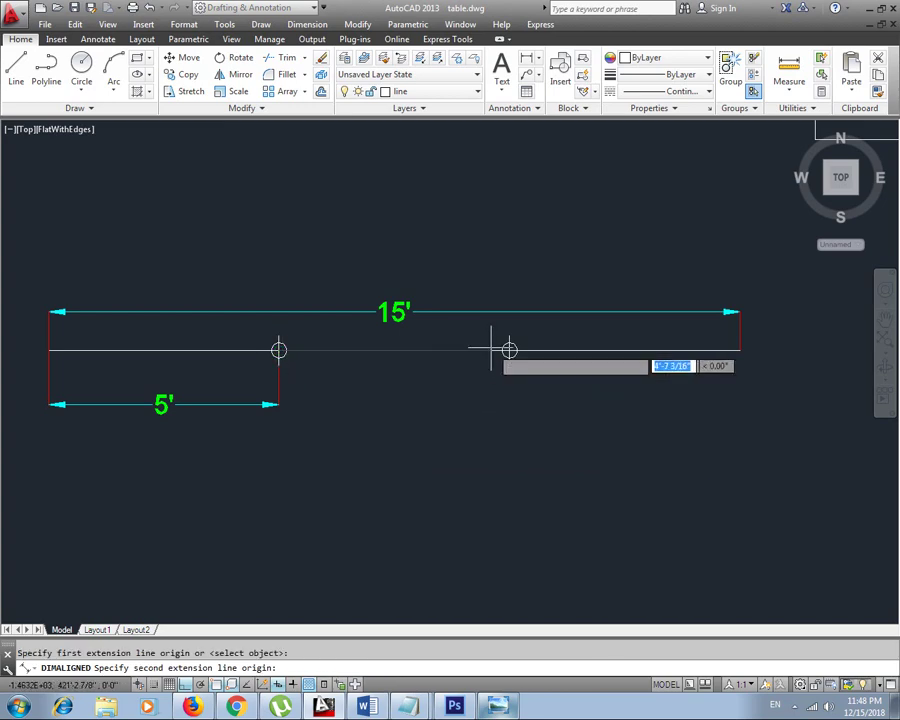
left_click(509, 350)
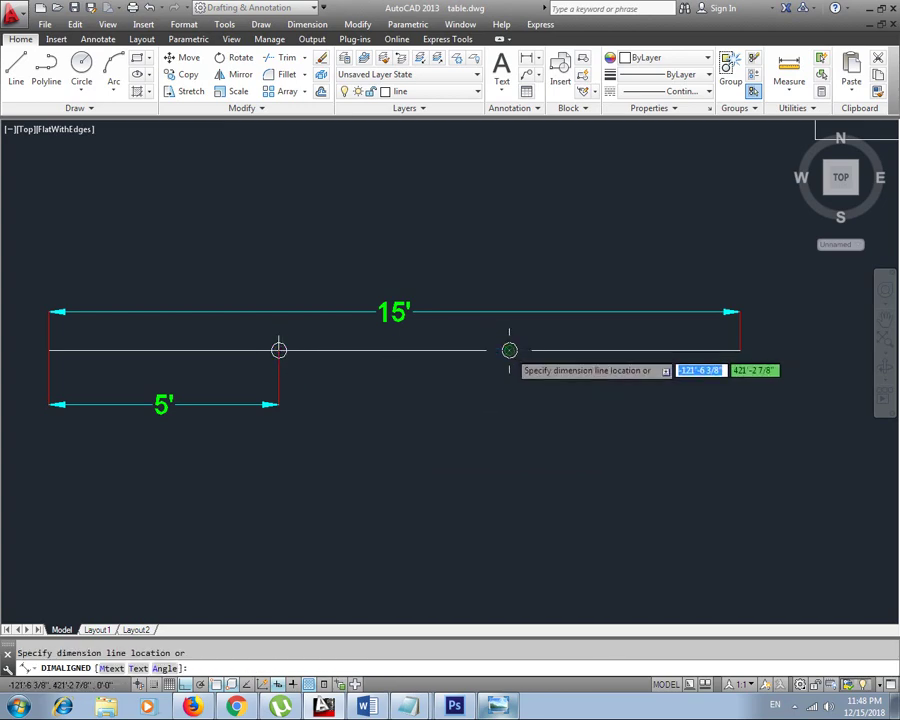
left_click(500, 430)
type("dal")
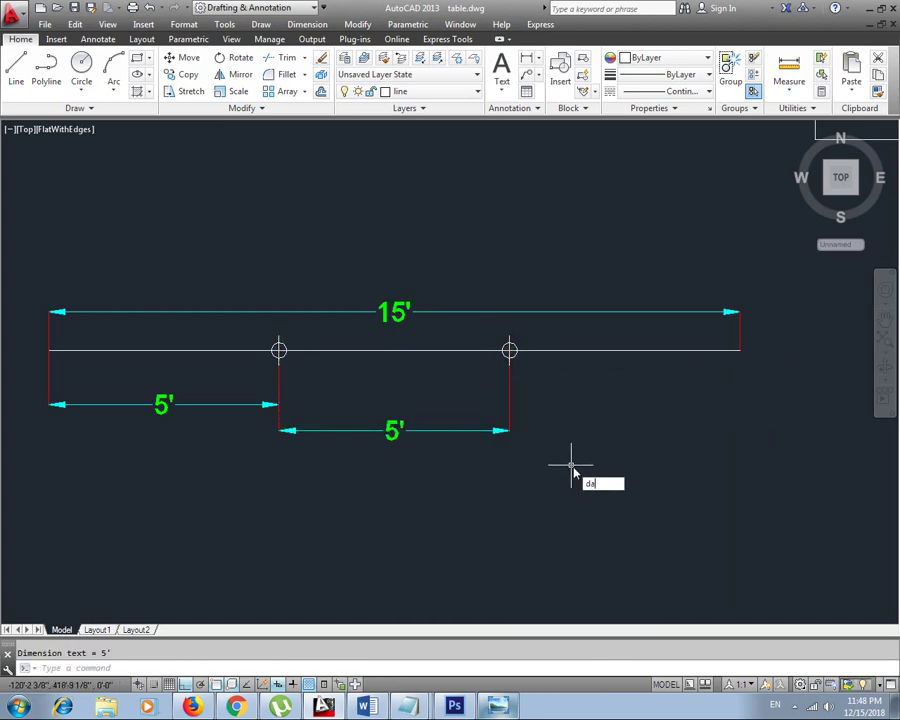
key("Return")
left_click(509, 350)
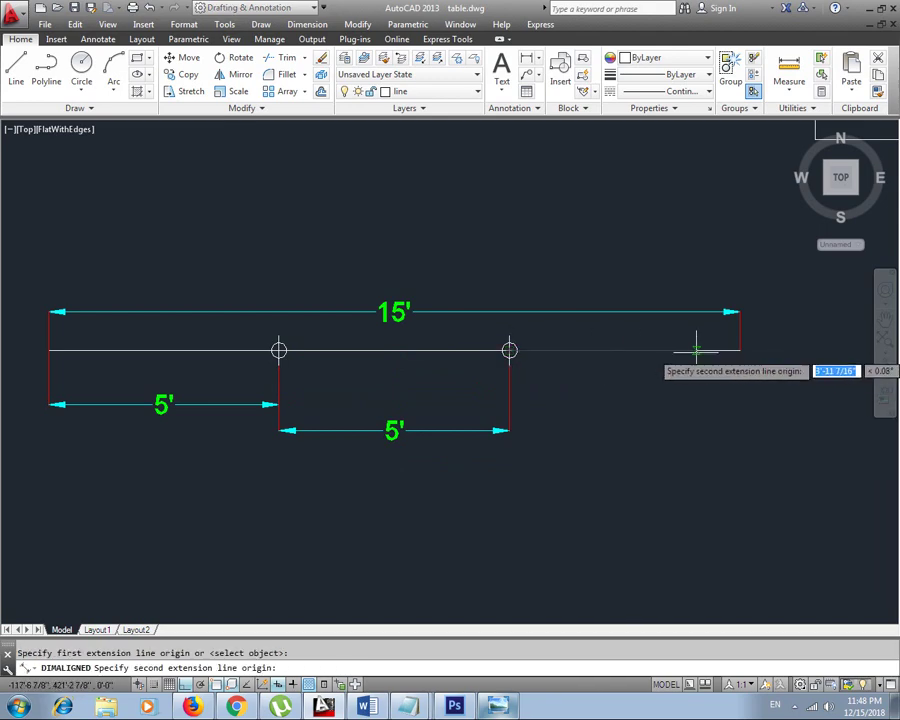
left_click(739, 350)
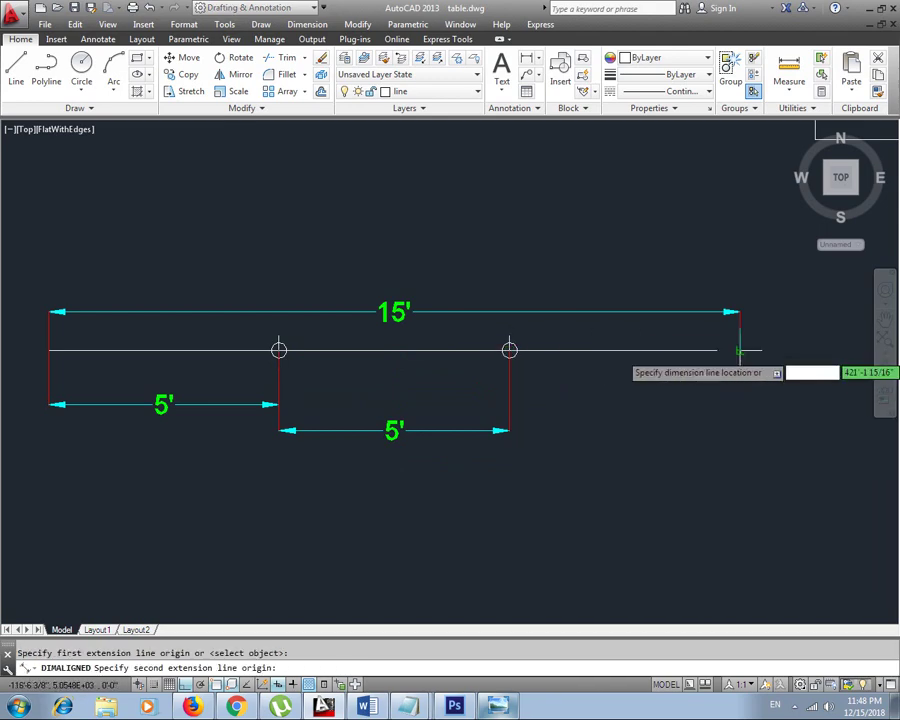
left_click(738, 454)
key("Escape")
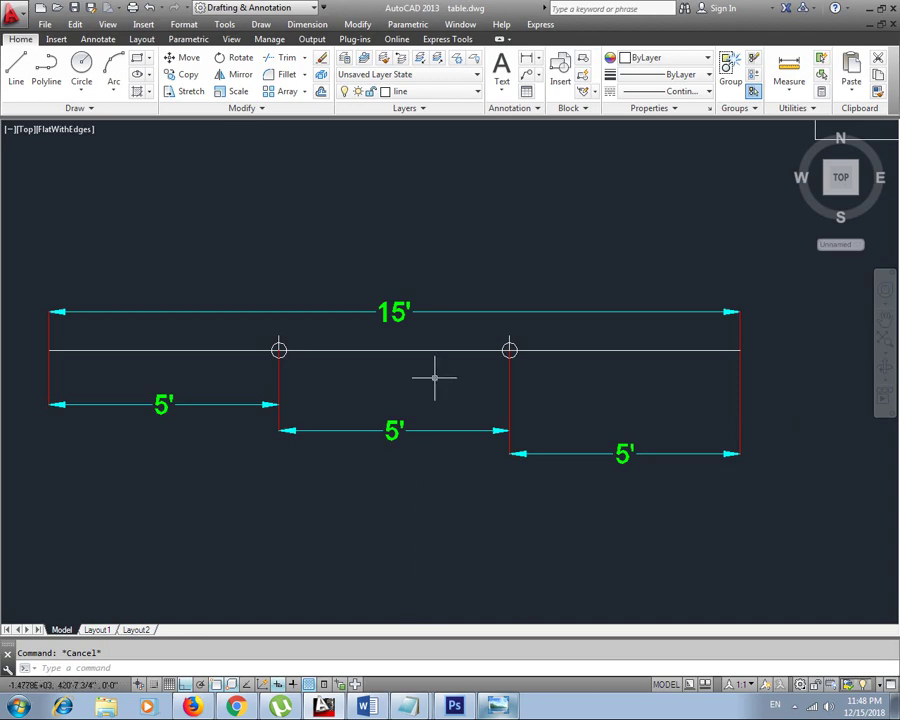
Erase the two division point markers from the line.
left_click(510, 349)
key("Delete")
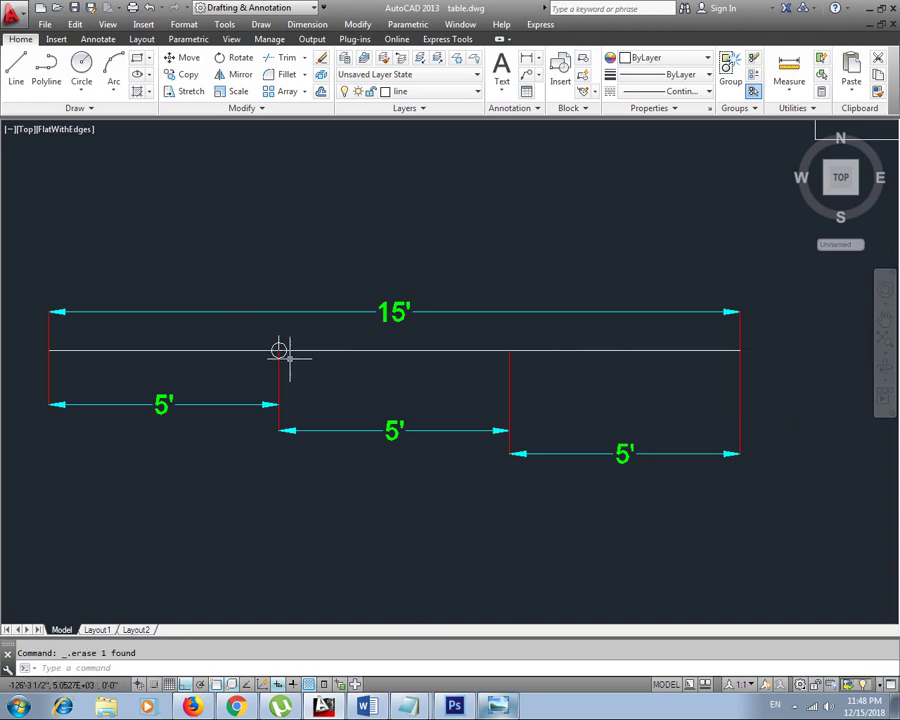
left_click(288, 357)
key("Delete")
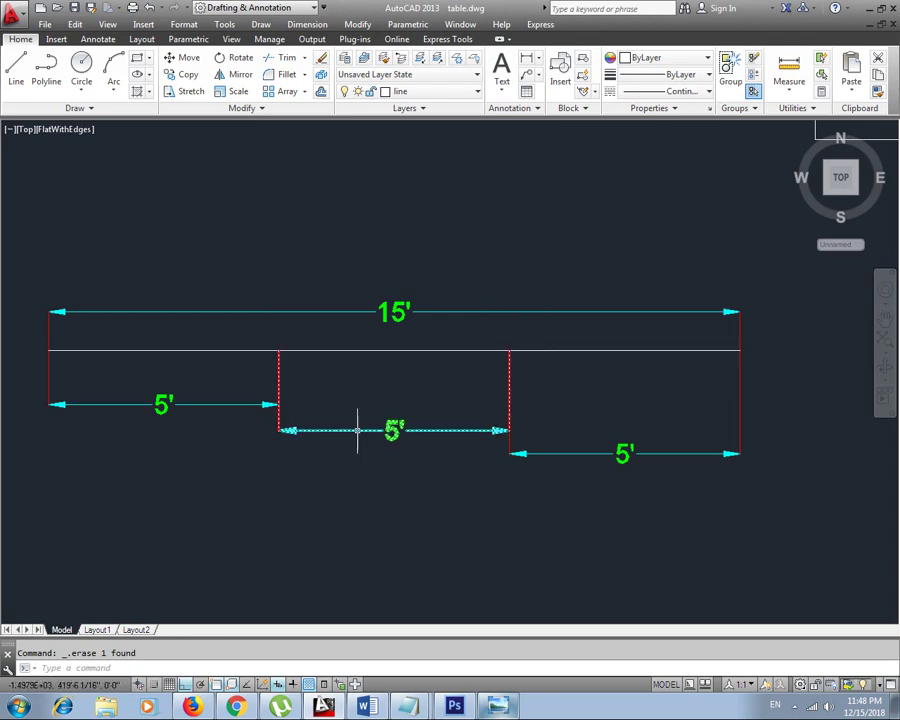
Erase all three 5' dimensions with crossing selections.
left_click(783, 438)
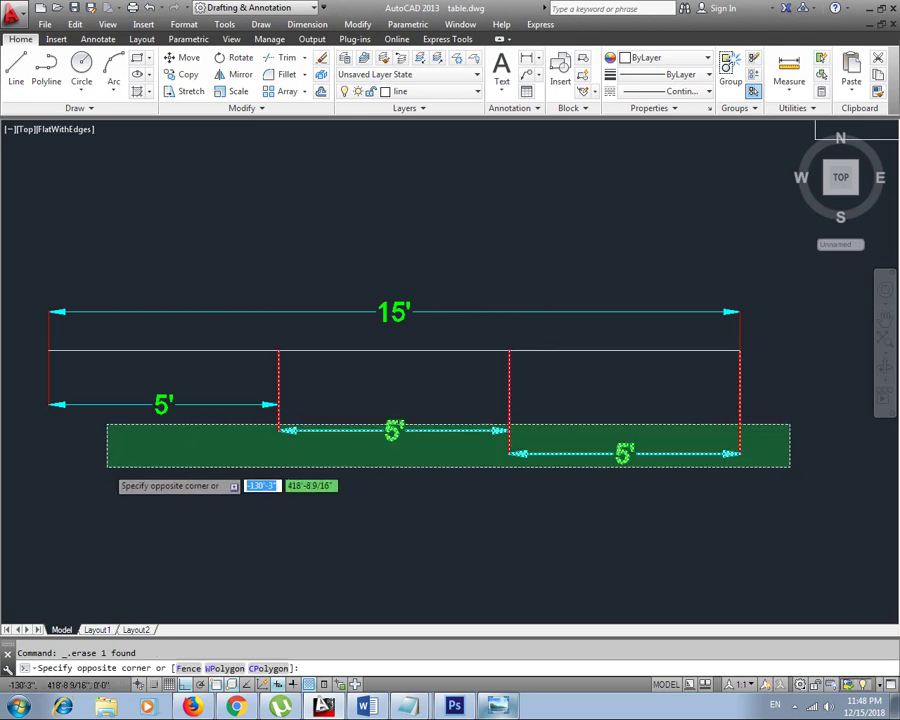
left_click(115, 466)
key("Delete")
left_click(316, 388)
left_click(180, 400)
key("Delete")
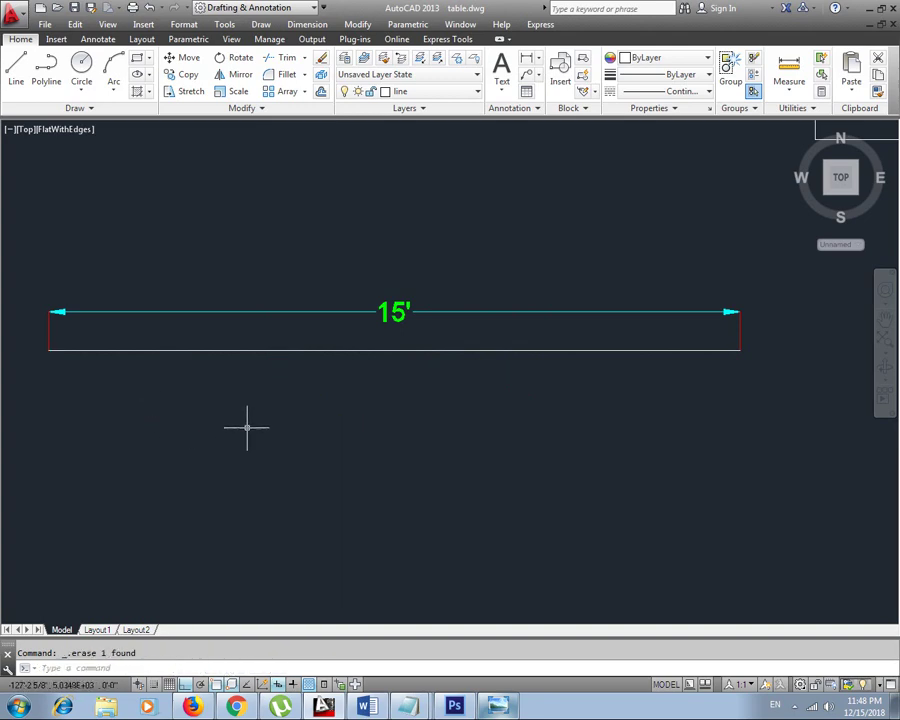
Divide the 15' line into 5 equal segments with DIVIDE.
type("div")
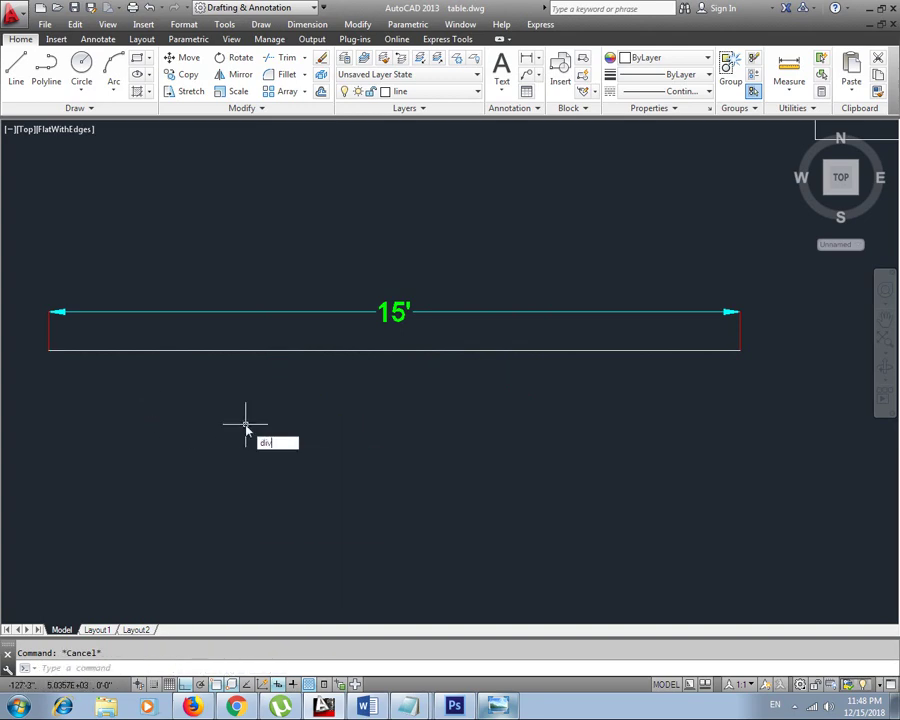
key("Return")
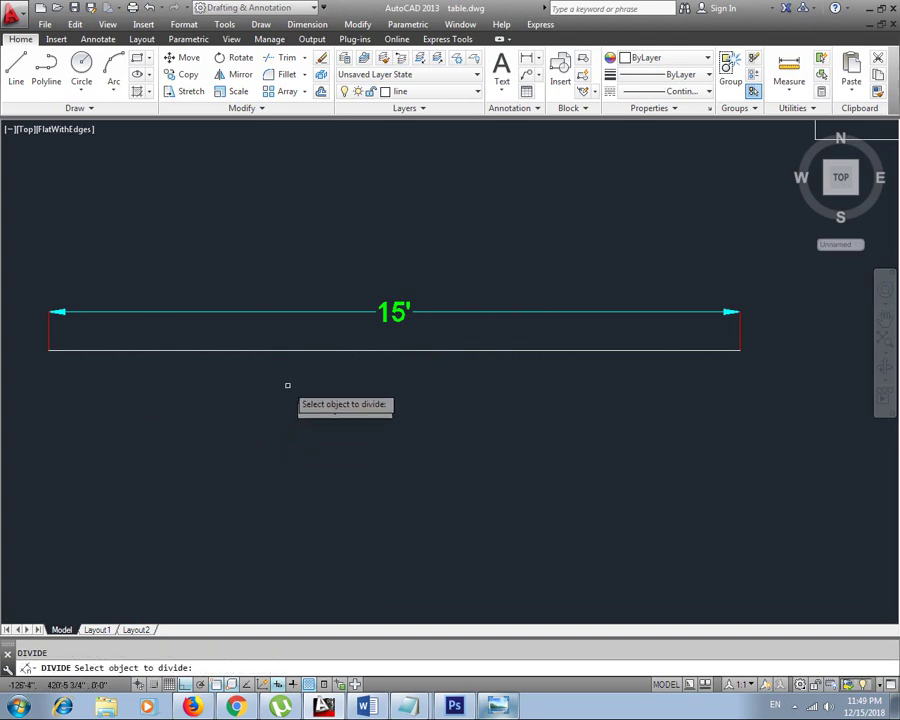
left_click(289, 349)
type("5")
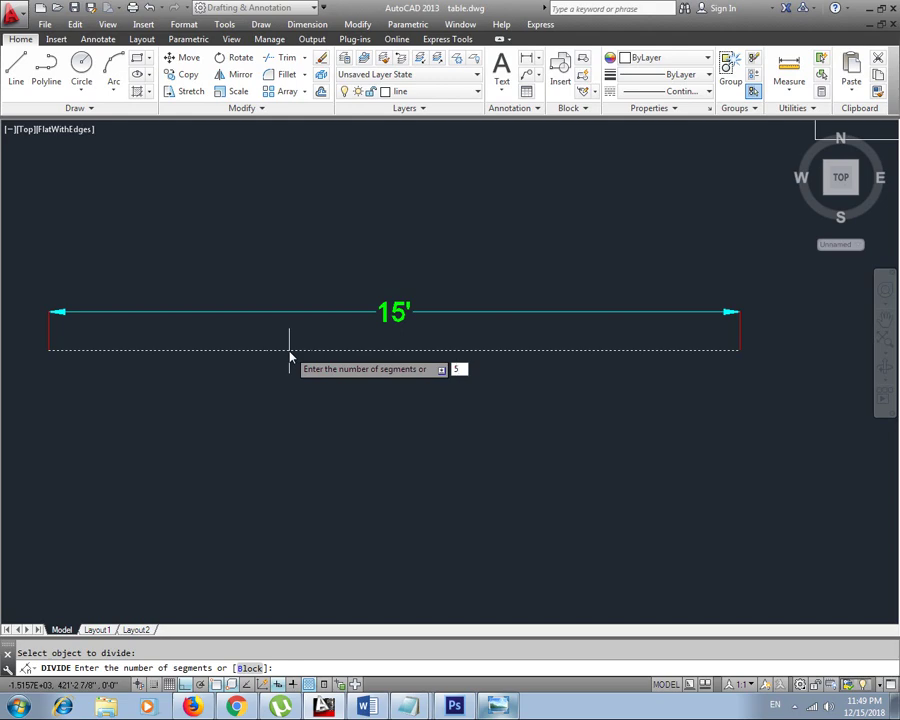
key("Return")
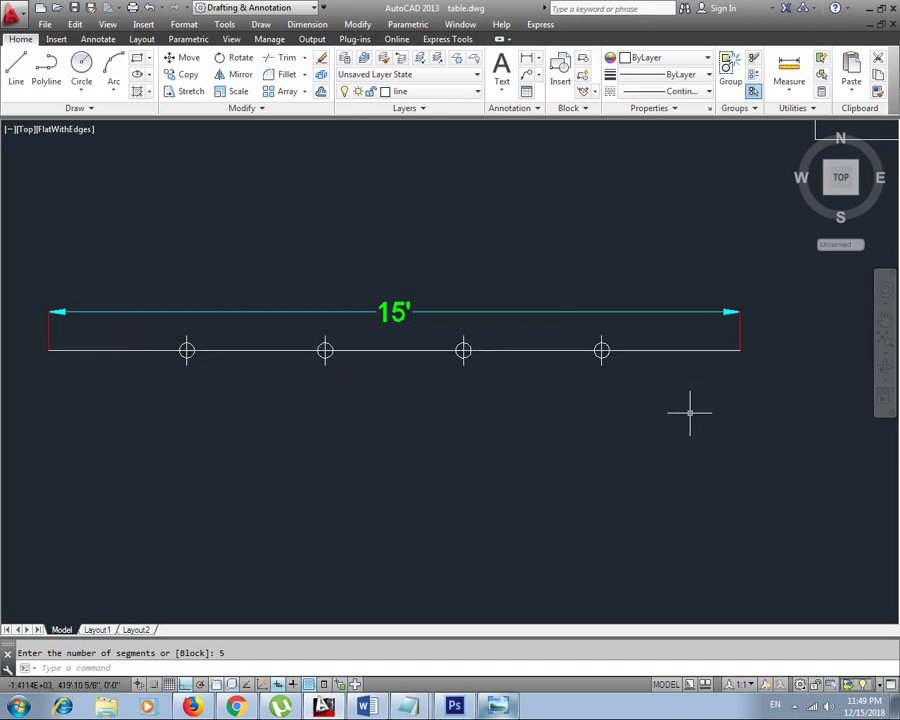
Dimension the first 3' span from the line's left end to the first point.
type("da")
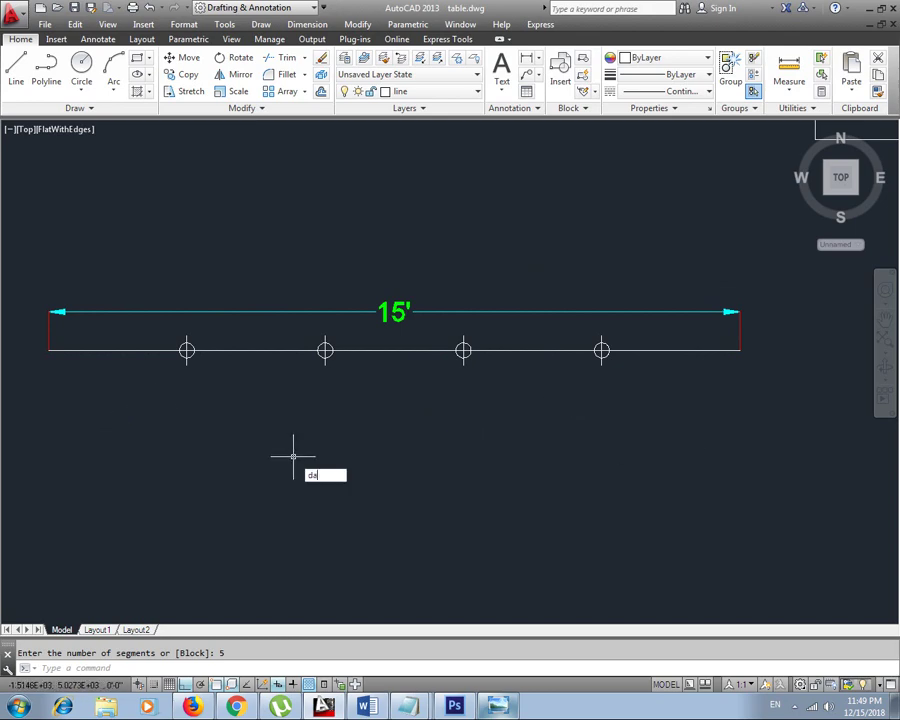
key("Return")
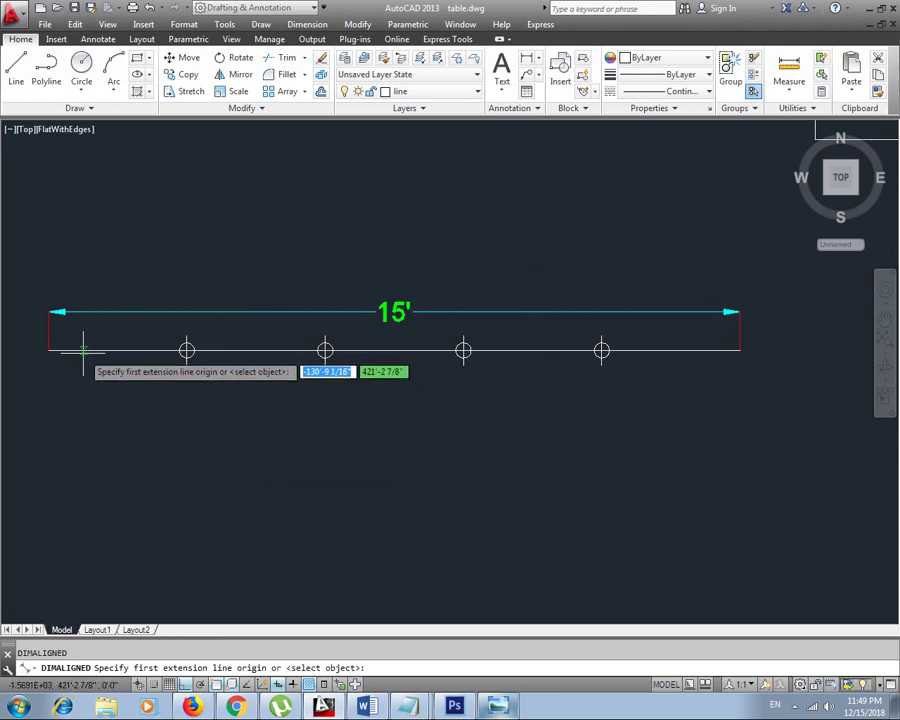
left_click(49, 350)
left_click(186, 350)
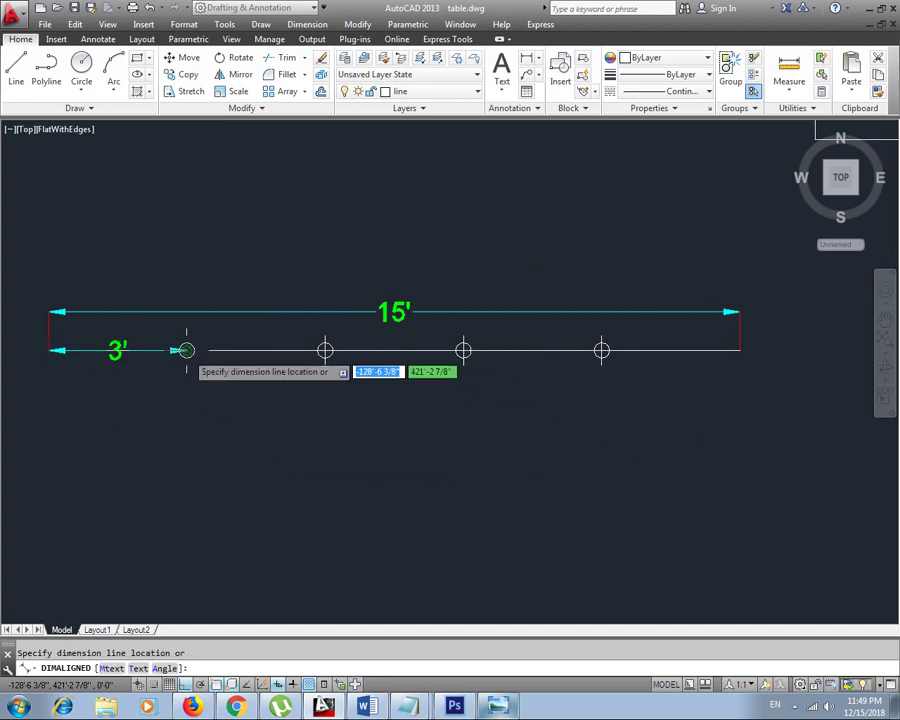
left_click(190, 412)
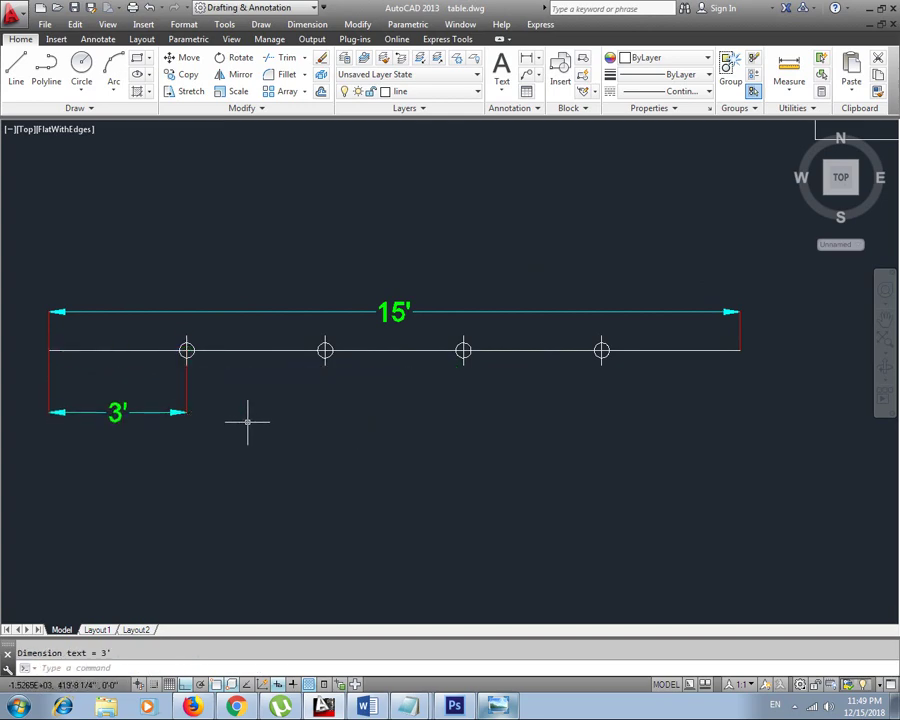
Continue the chain with four more 3' dimensions through each point to the right end.
type("dc")
key("Return")
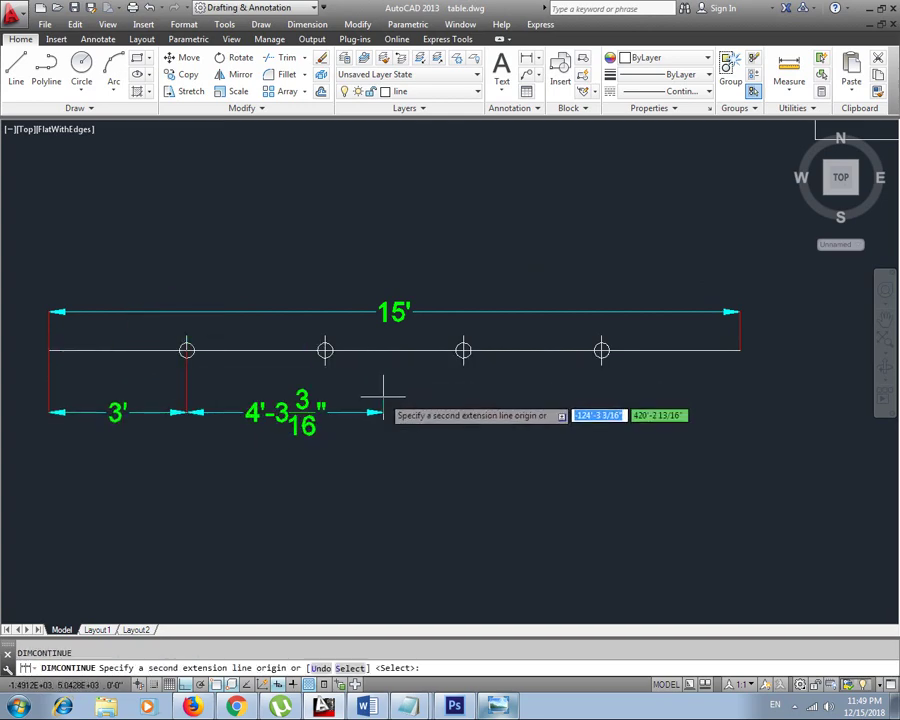
left_click(325, 350)
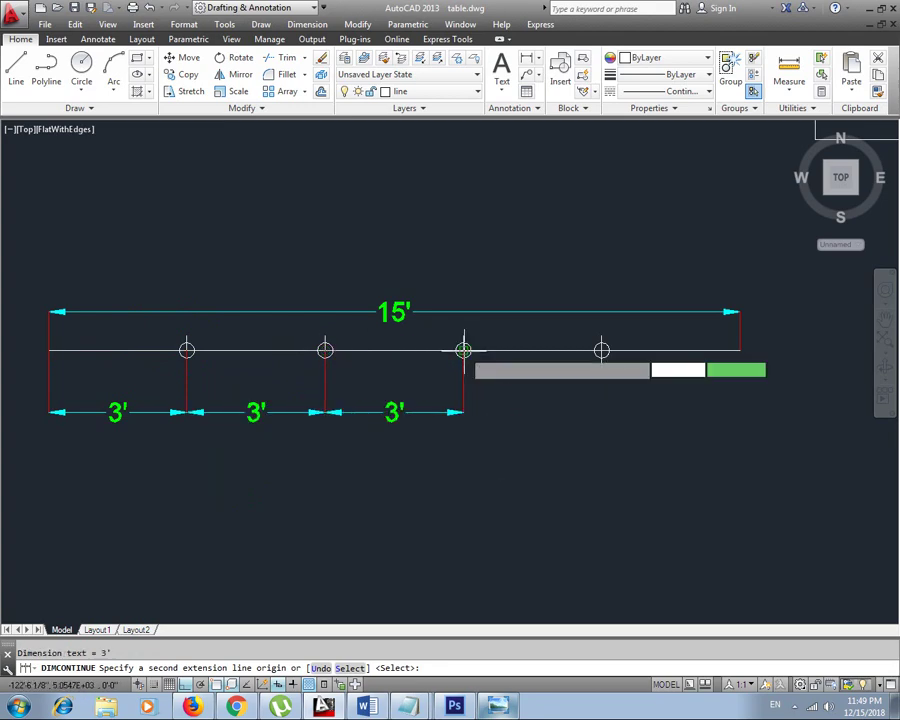
left_click(463, 350)
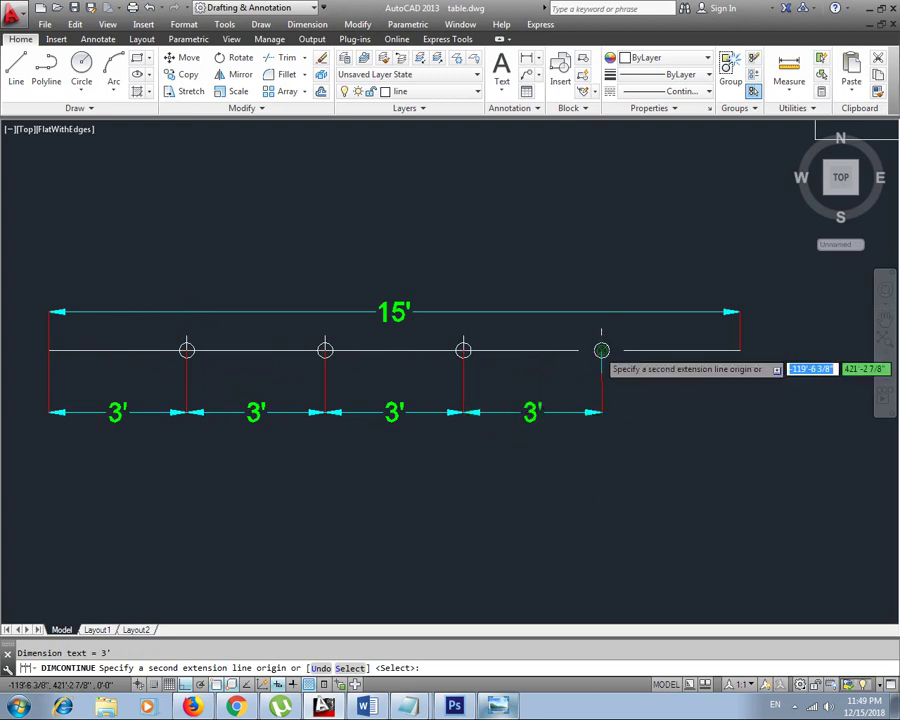
left_click(601, 350)
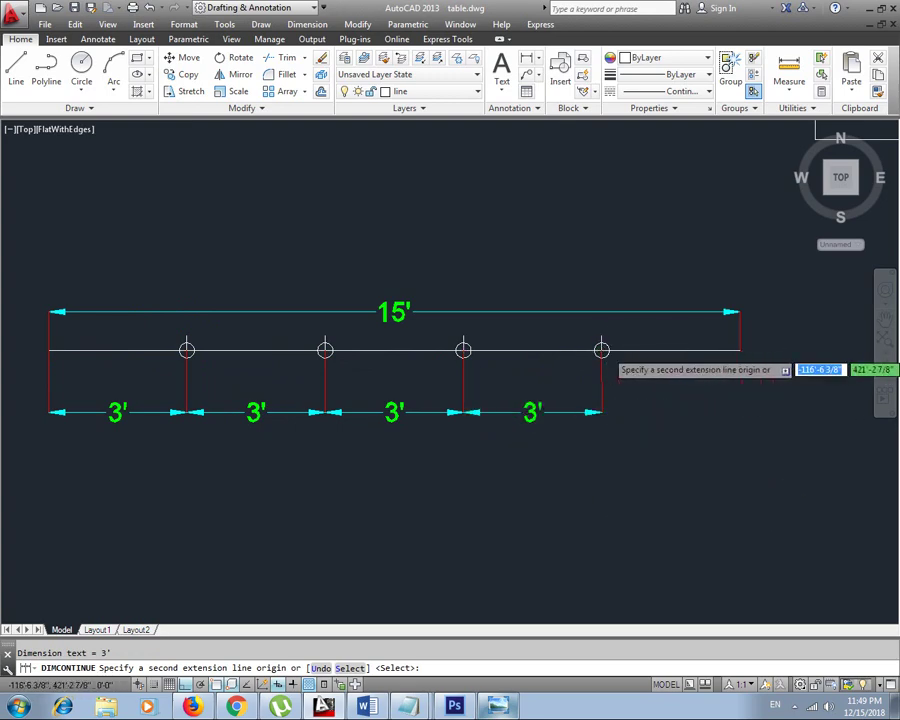
left_click(740, 350)
key("Escape")
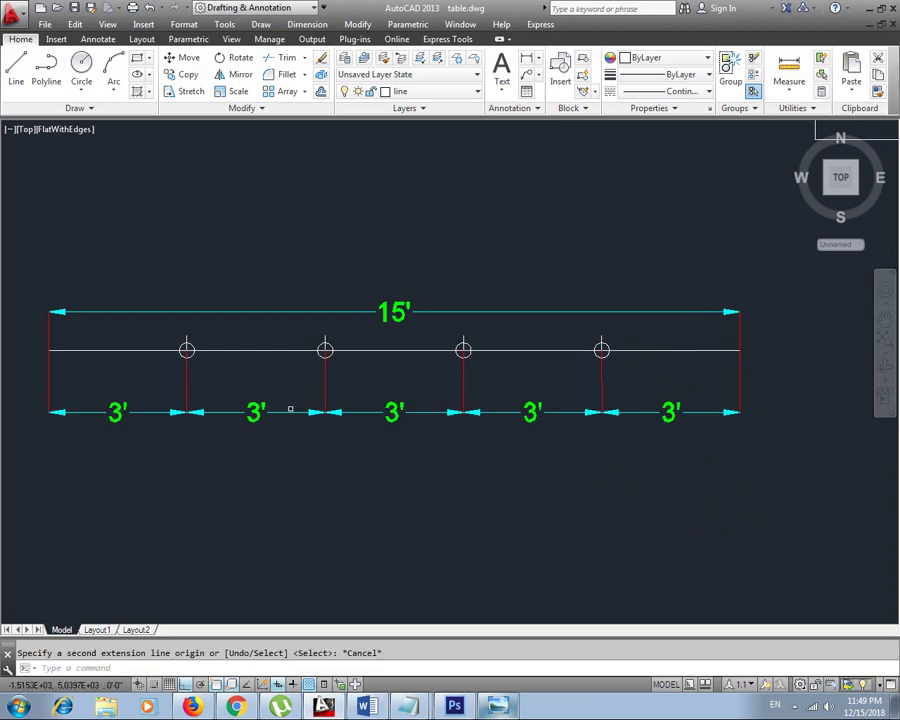
left_click(184, 348)
Delete the four selected point markers from the 15' line.
left_click(325, 350)
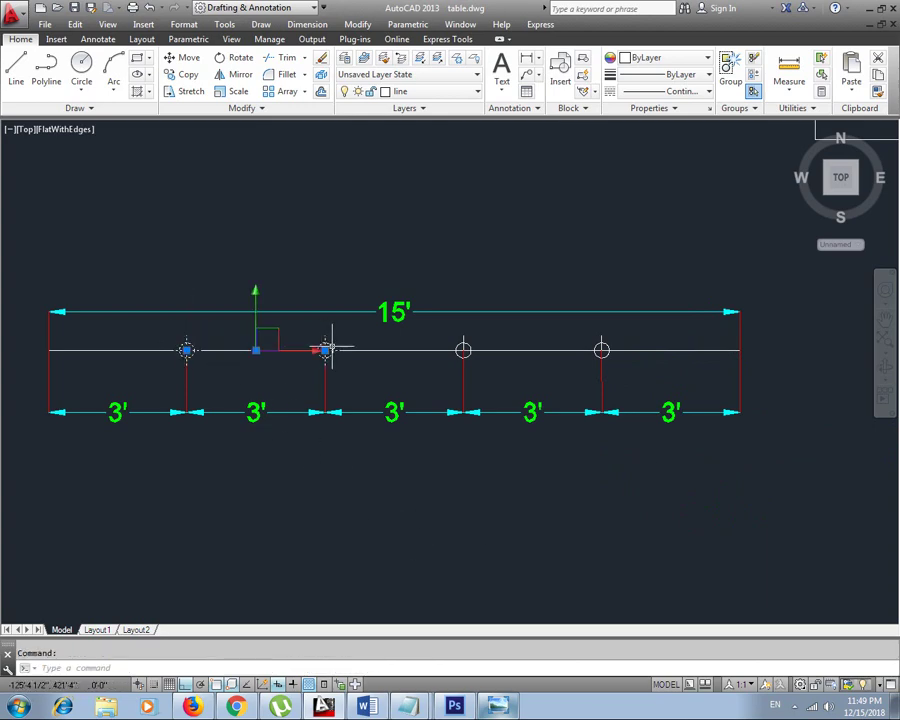
left_click(463, 350)
left_click(601, 349)
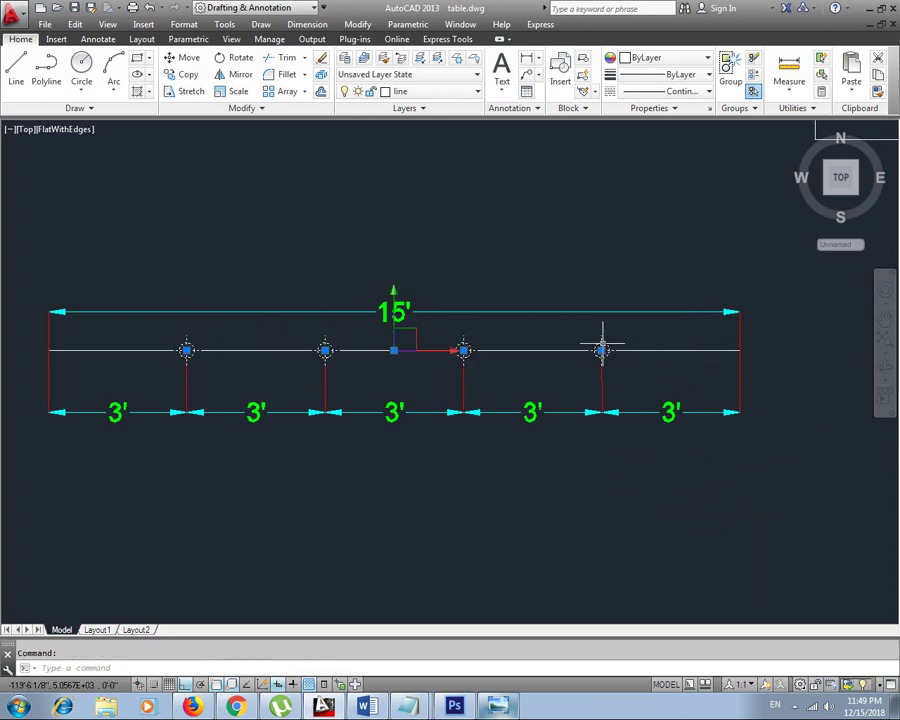
key("Delete")
key("Escape")
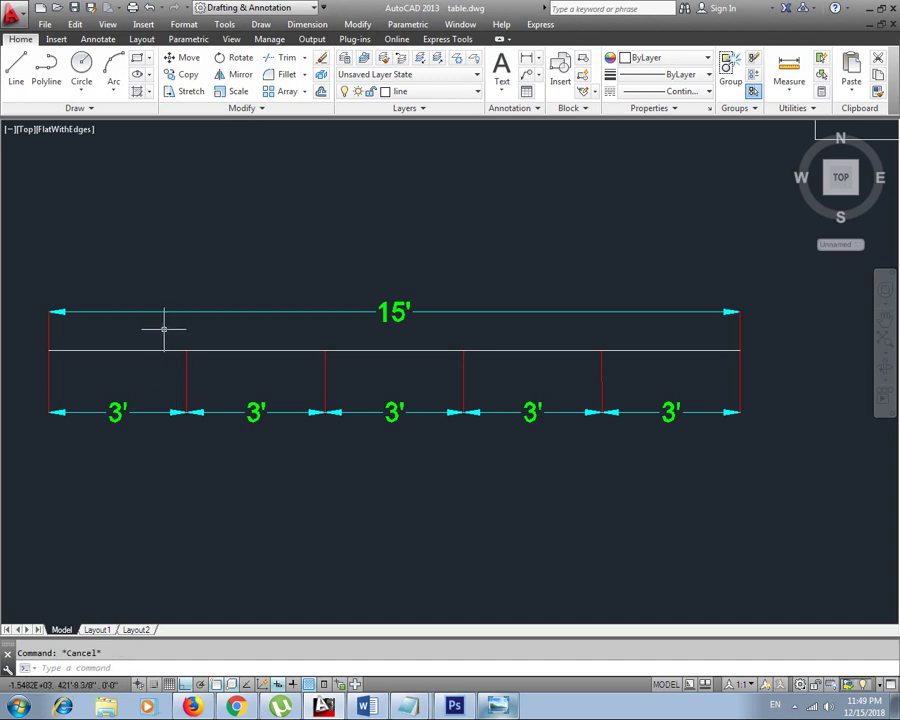
Draw default-radius circles centred on the first and second division points.
type("c")
key("Return")
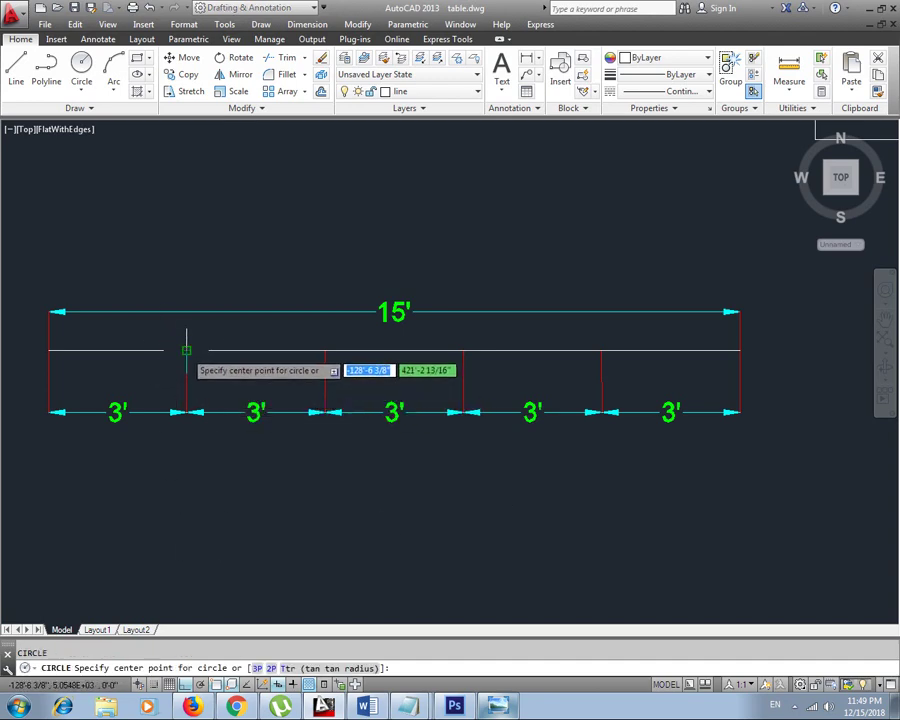
left_click(185, 350)
key("Return")
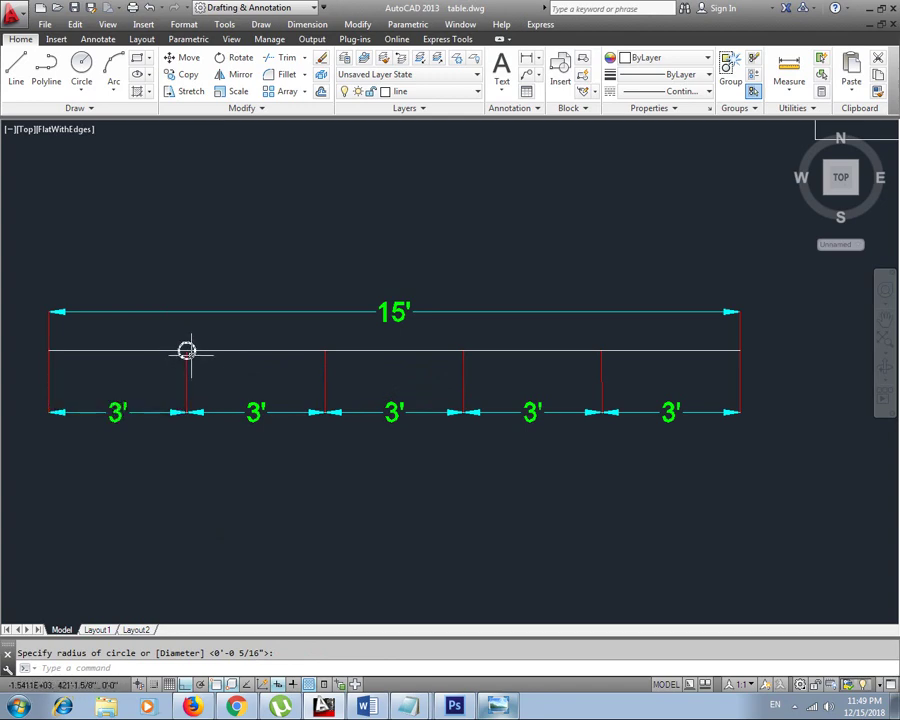
key("Return")
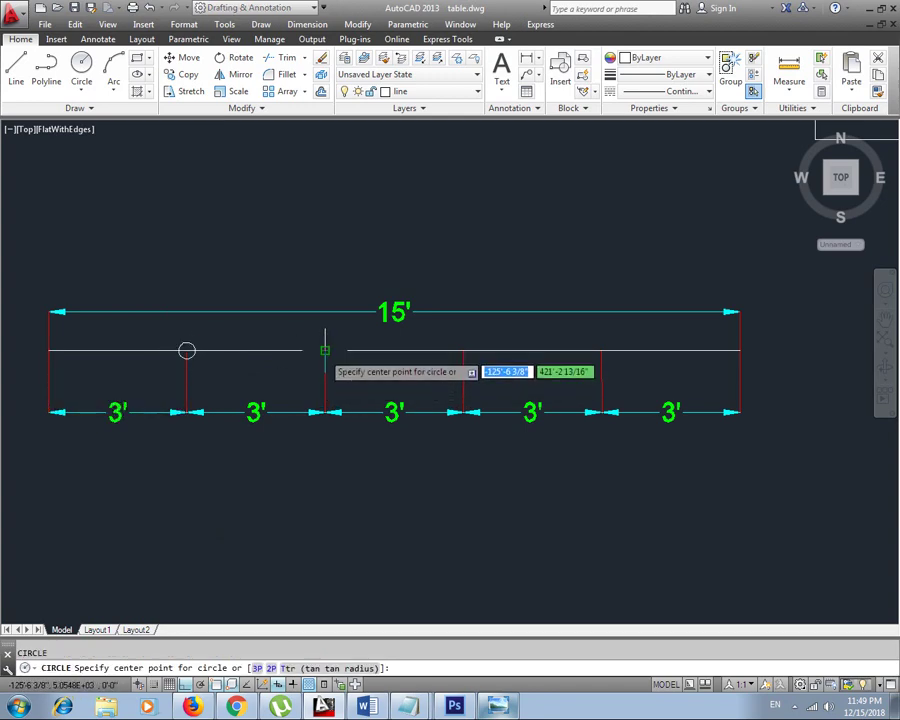
left_click(324, 350)
key("Return")
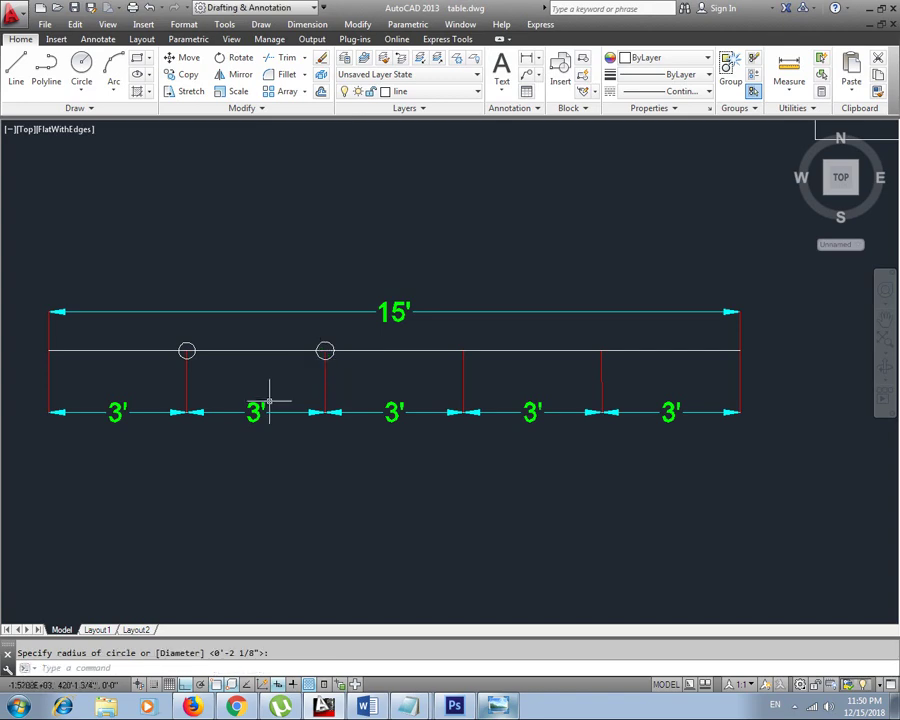
Start another circle on the second division point, then cancel it.
left_click(320, 357)
type("c")
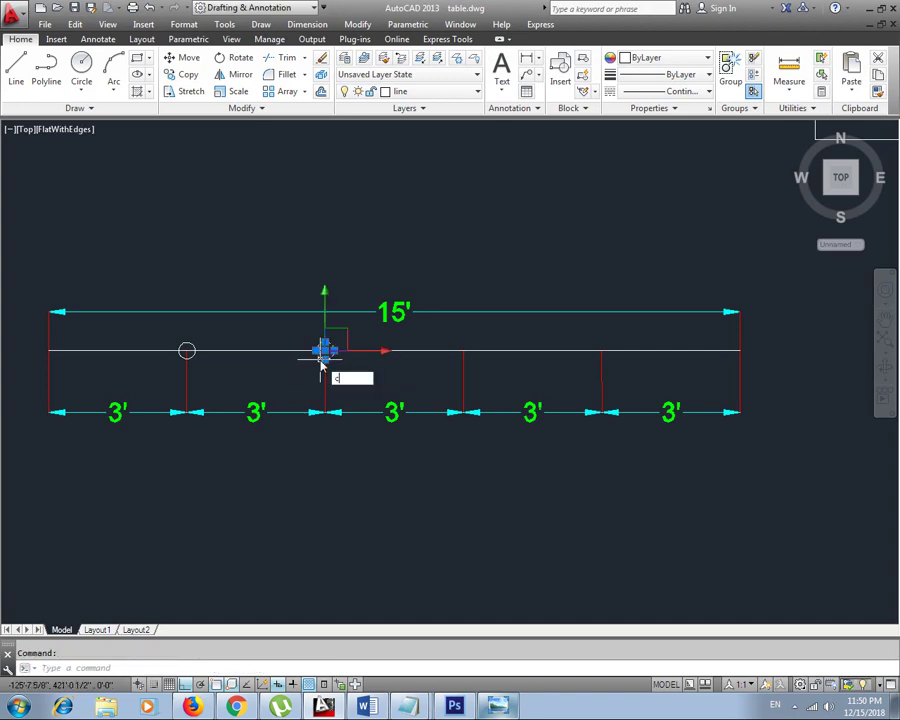
type("io")
key("Return")
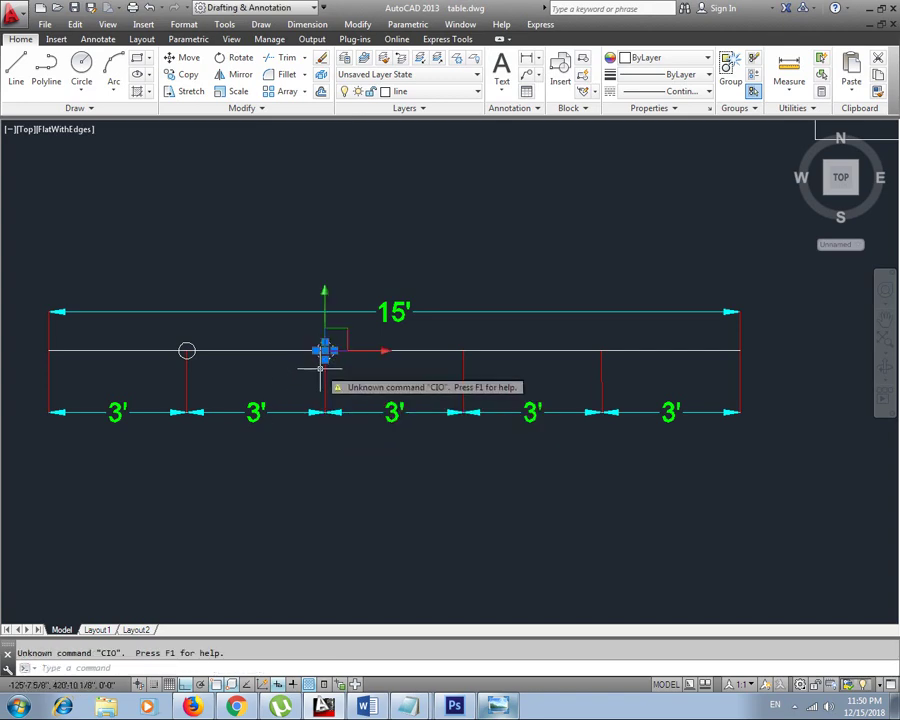
key("Return")
left_click(324, 350)
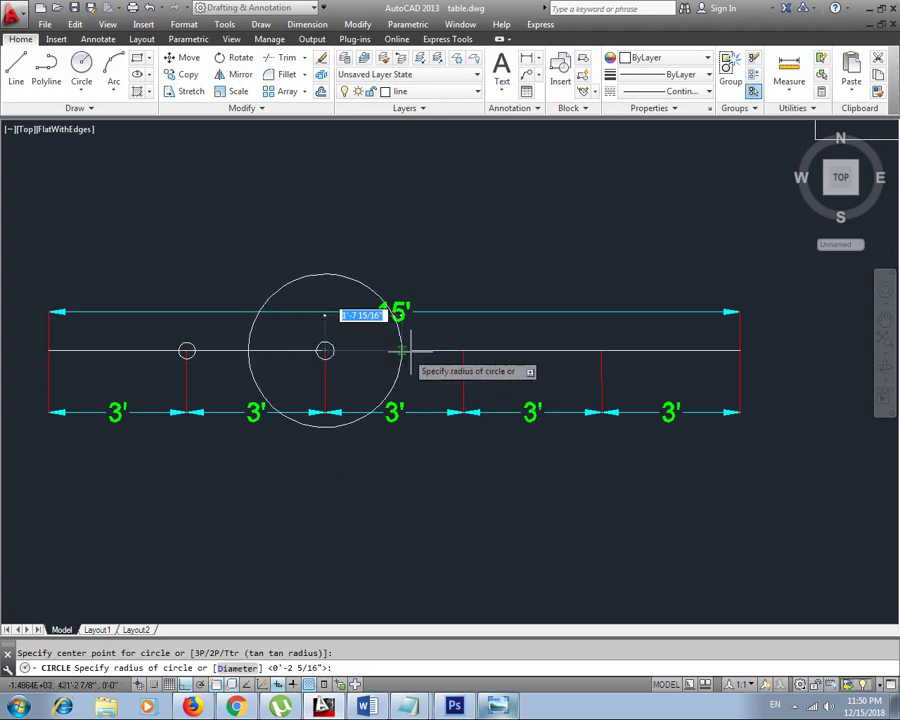
key("Escape")
type("c")
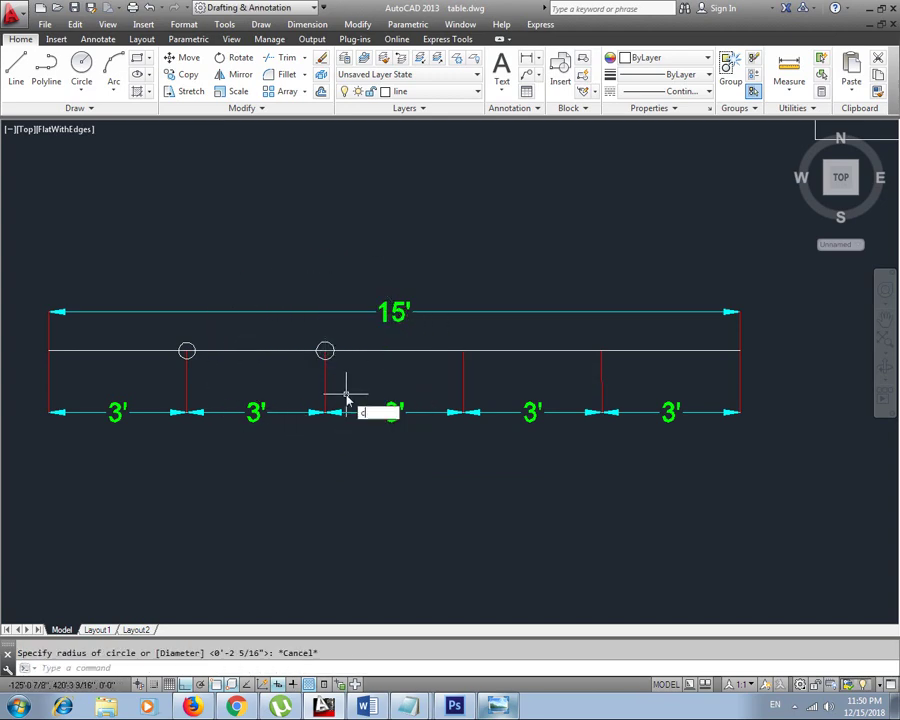
type("t o")
key("Return")
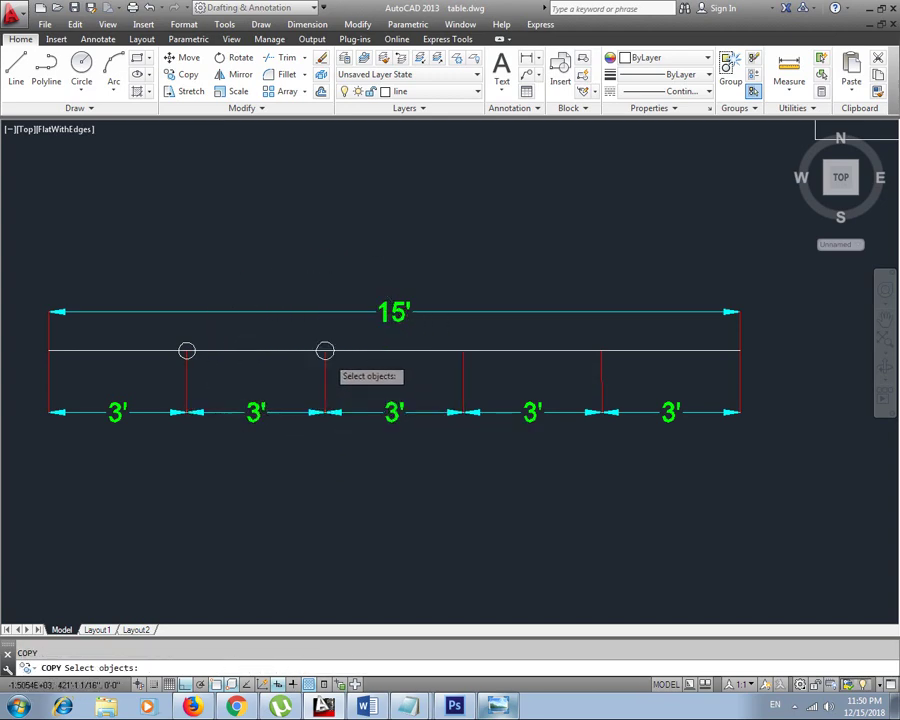
Copy the second small circle from its centre onto the third and fourth division points.
left_click(325, 351)
key("Return")
left_click(324, 350)
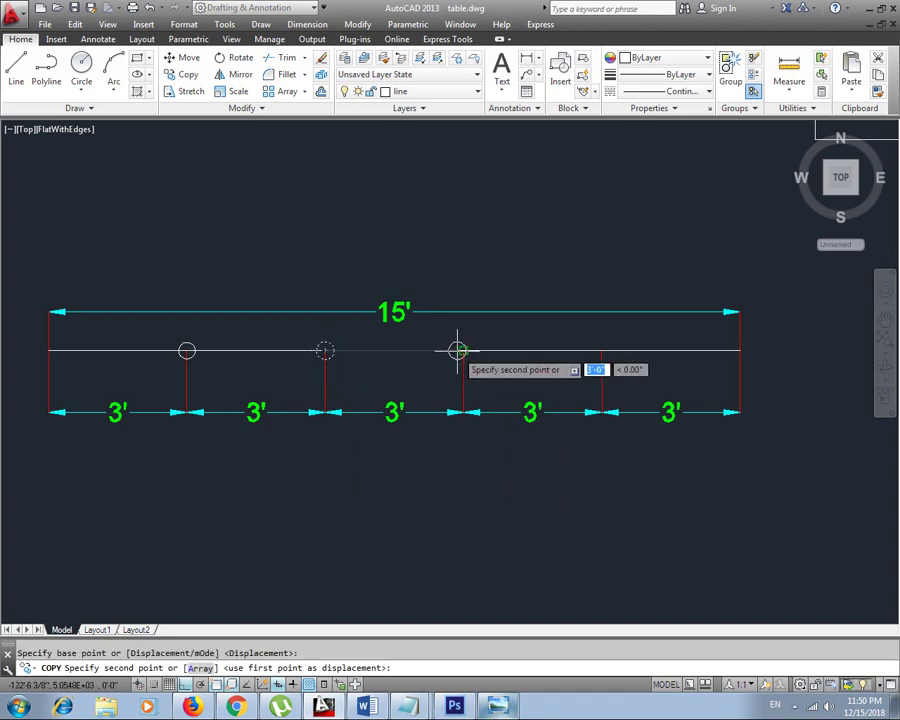
left_click(463, 350)
left_click(601, 350)
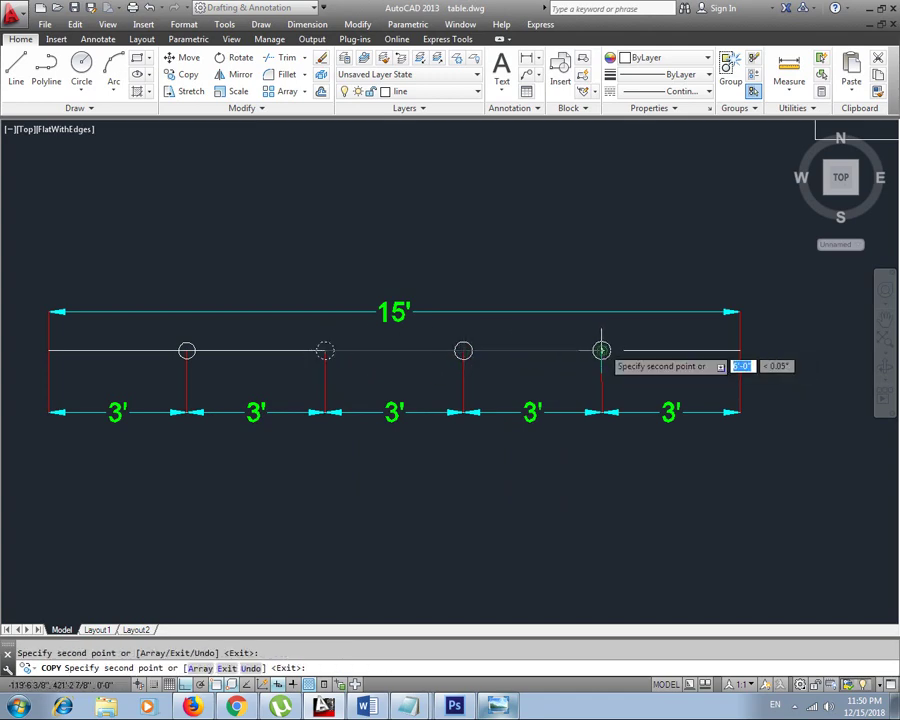
key("Escape")
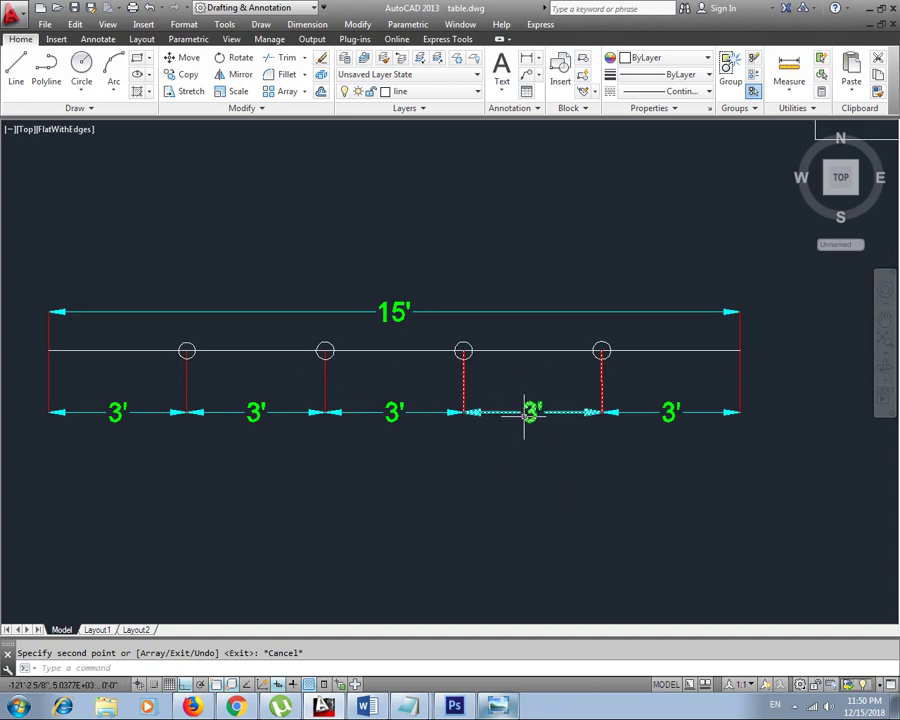
mouse_move(390, 409)
middle_mouse_down()
mouse_move(442, 385)
mouse_move(406, 373)
middle_mouse_up()
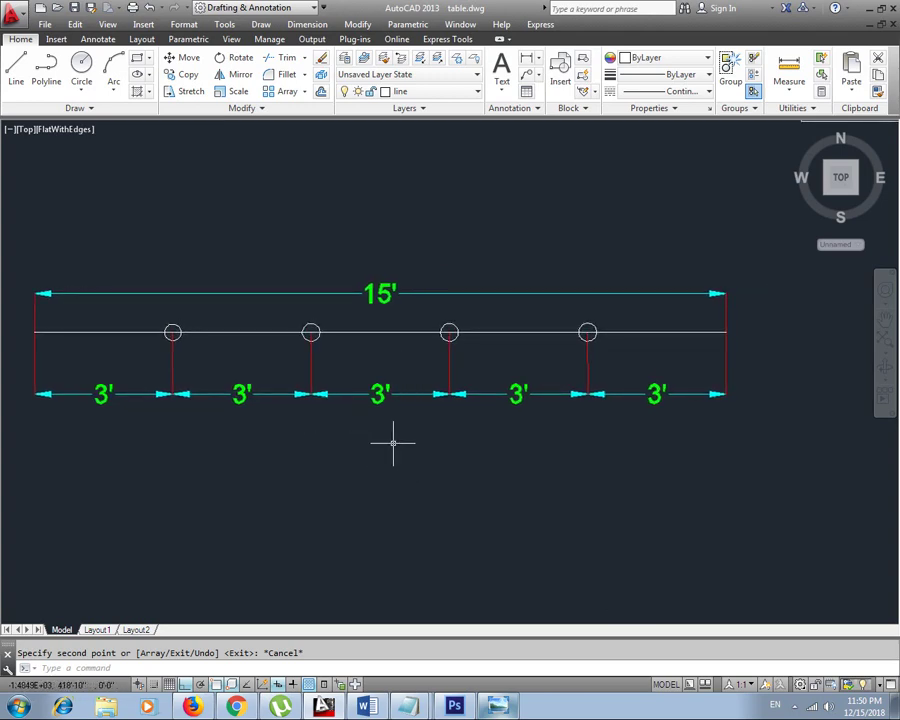
middle_click_drag(393, 442, 442, 444)
mouse_move(379, 358)
middle_mouse_down()
mouse_move(306, 346)
mouse_move(357, 324)
middle_mouse_up()
Draw a larger circle centred above the 15' line.
type("c")
key("Return")
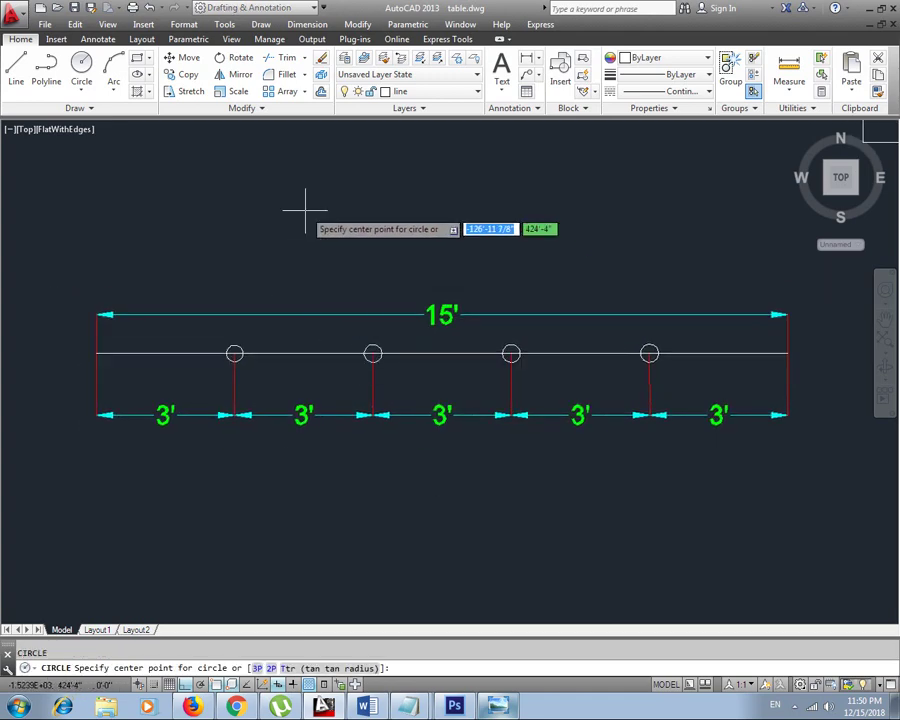
middle_click_drag(314, 242, 313, 362)
left_click(317, 223)
left_click(317, 291)
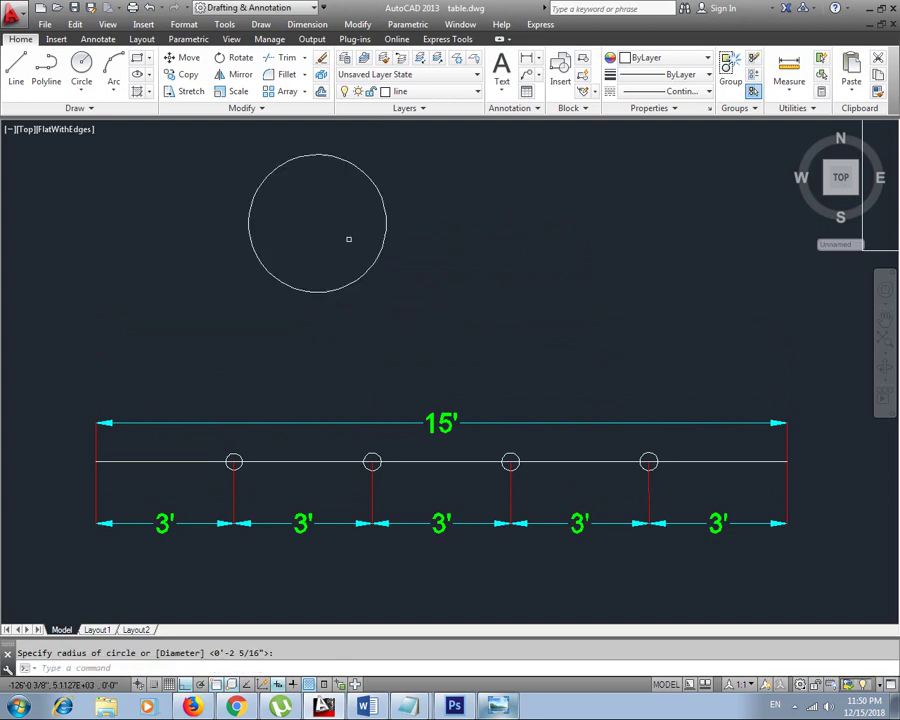
Divide the large circle into 3 equal segments with point markers.
type("civ")
key("Return")
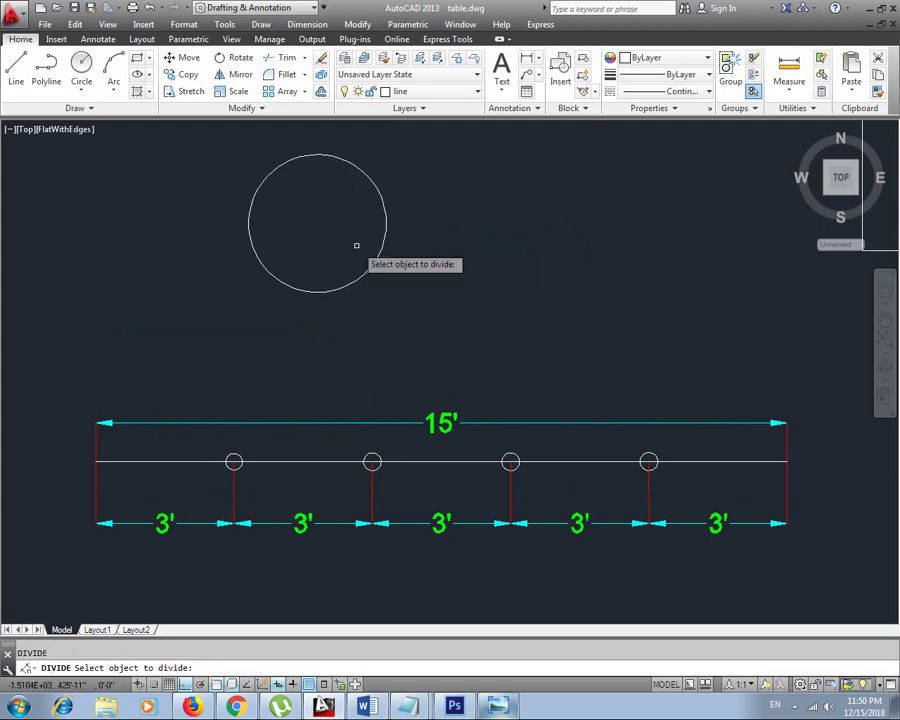
left_click(348, 285)
key("Return")
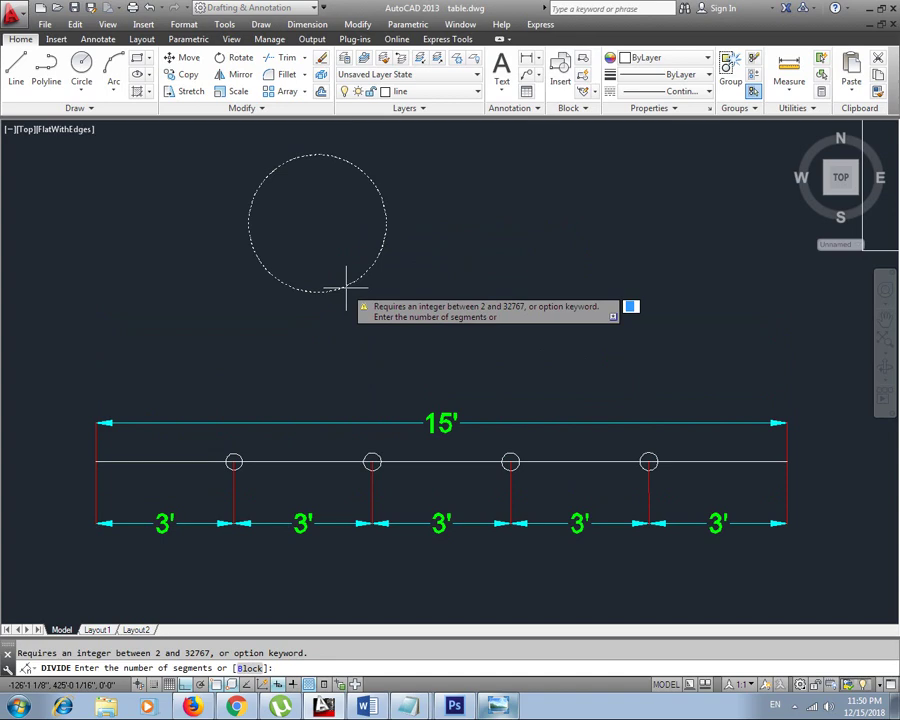
type("3")
key("Return")
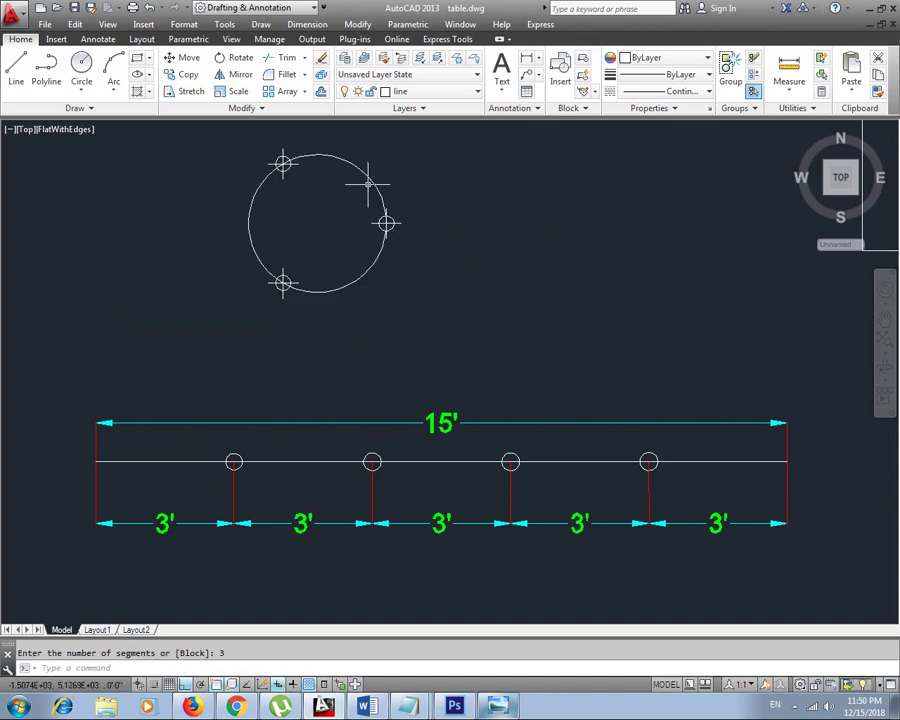
left_click(416, 237)
Erase the divided circle, then the lower 3' dimensions and their division lines.
left_click(214, 307)
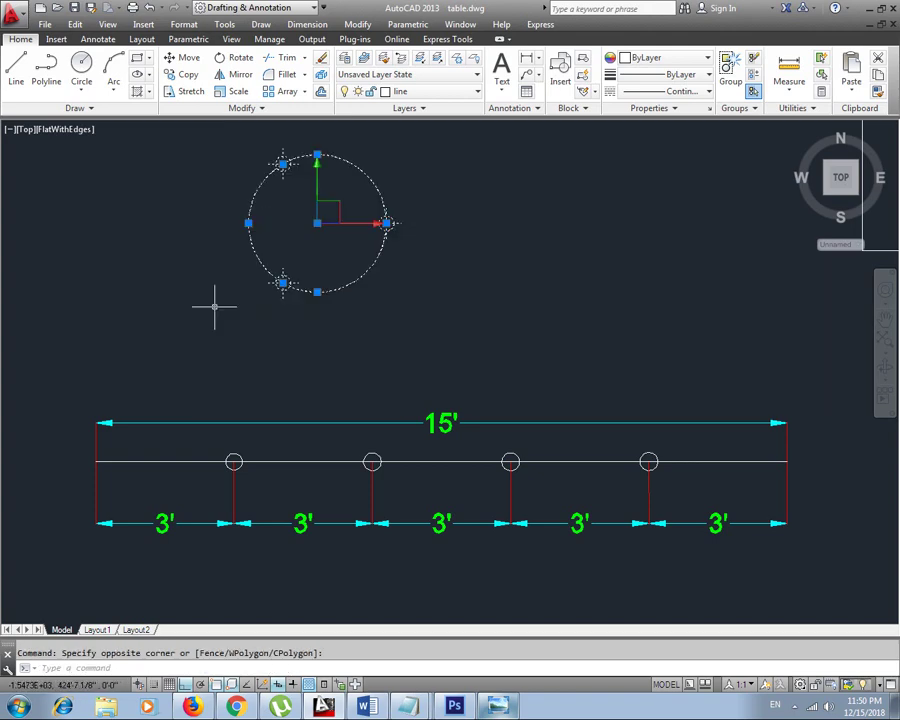
key("Delete")
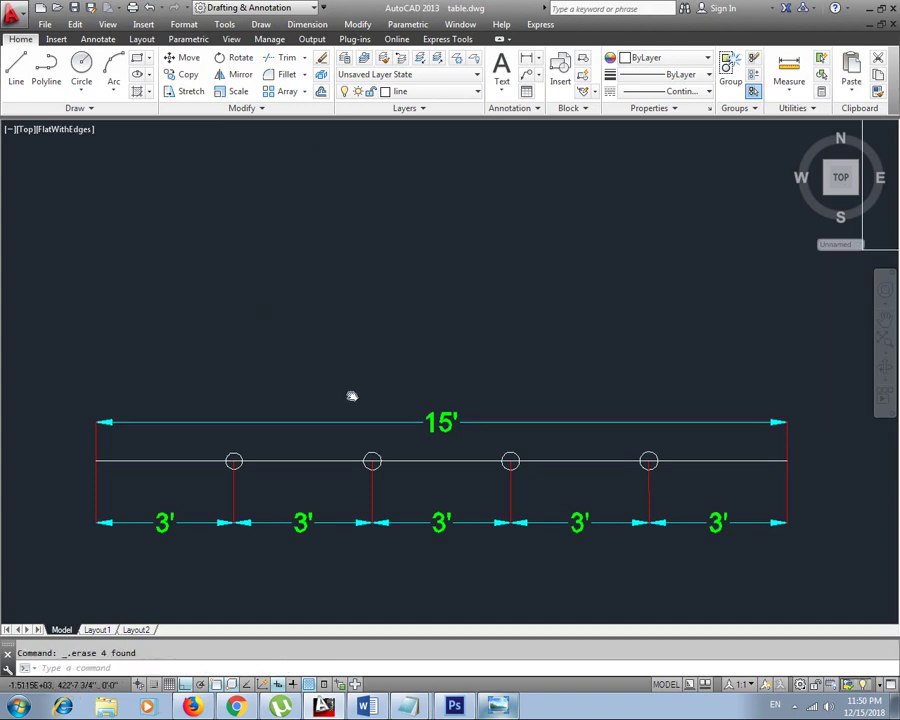
middle_click_drag(350, 394, 303, 348)
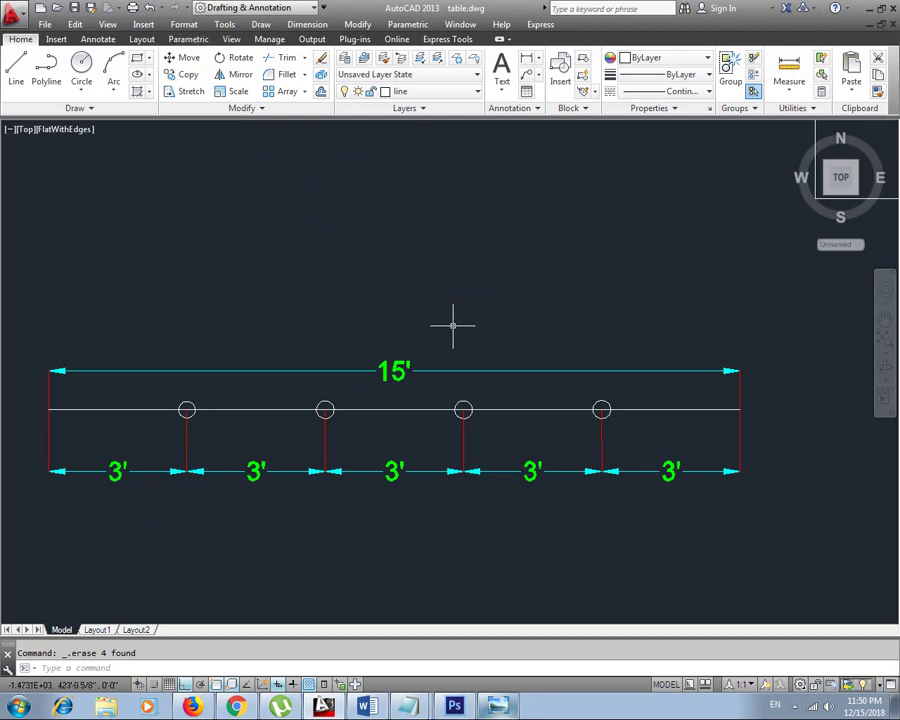
left_click(770, 442)
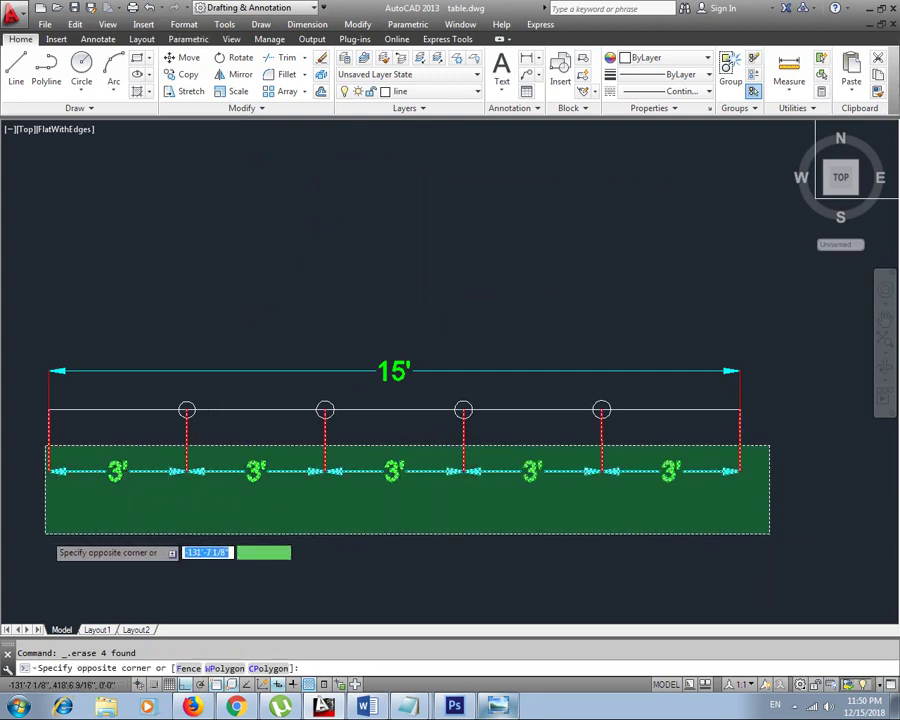
left_click(45, 535)
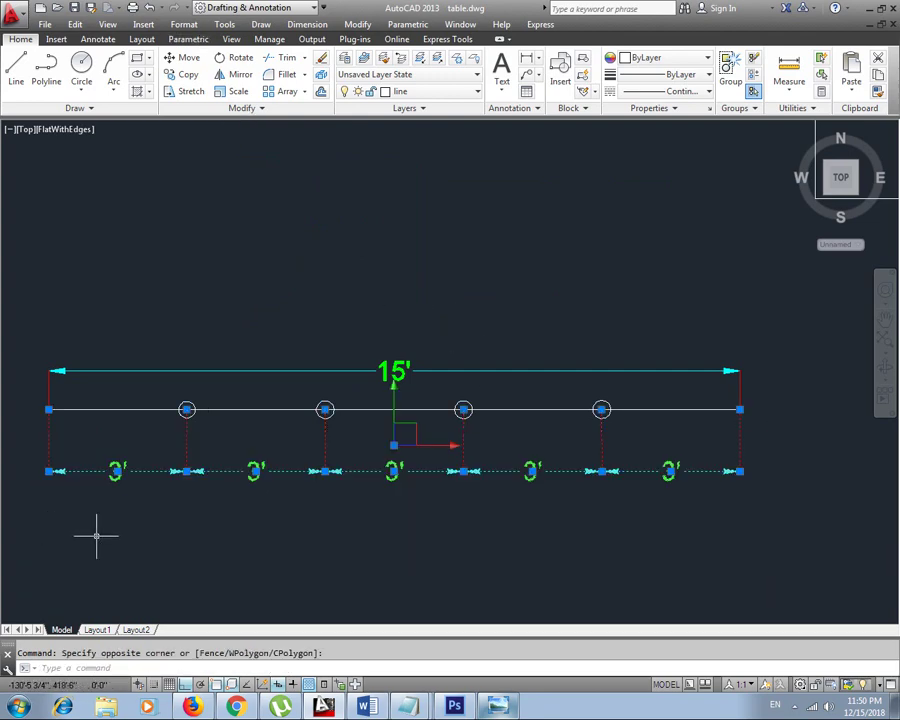
key("Escape")
middle_click_drag(546, 512, 580, 463)
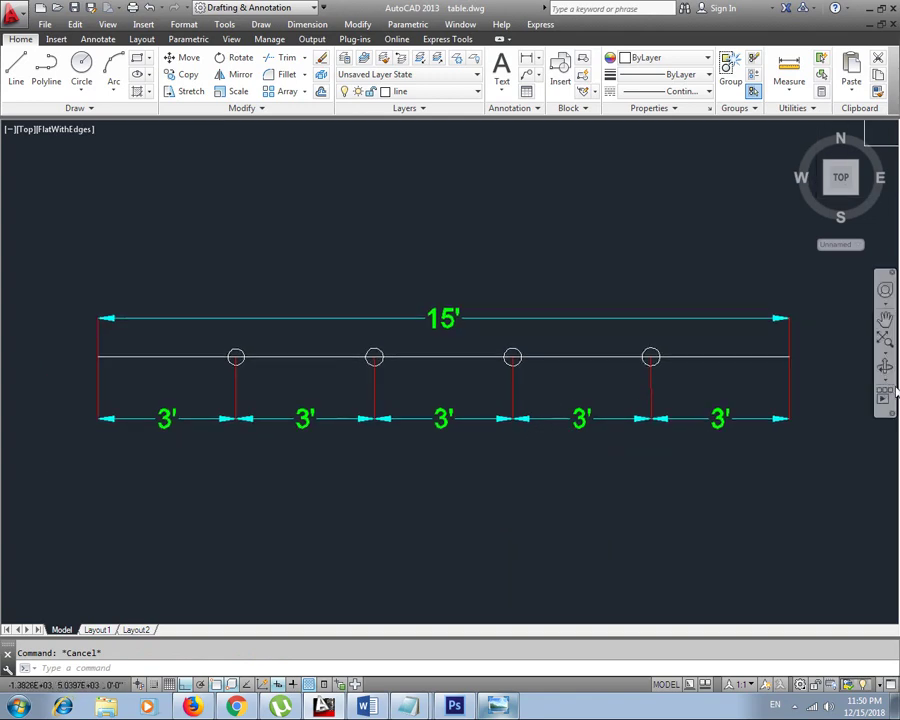
left_click(819, 400)
left_click(61, 456)
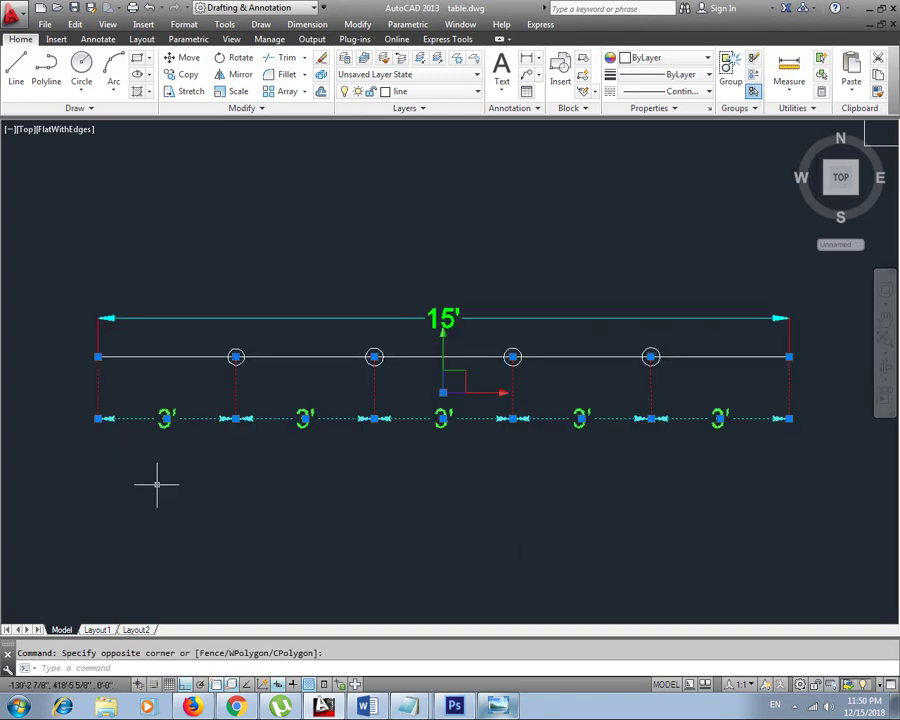
key("Delete")
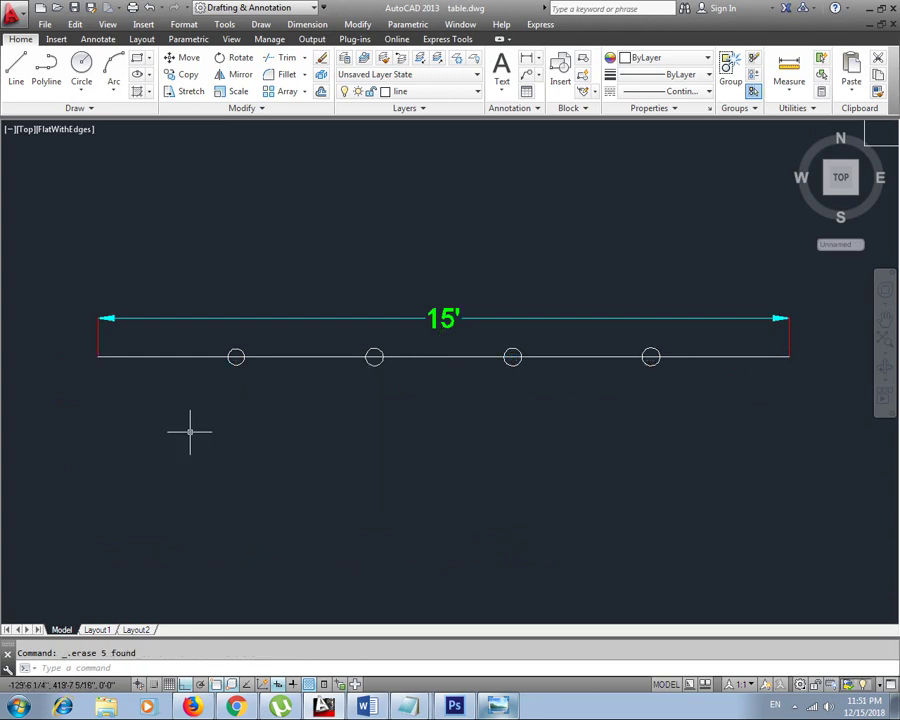
key("Escape")
Delete each of the four small circles on the division points.
left_click(236, 356)
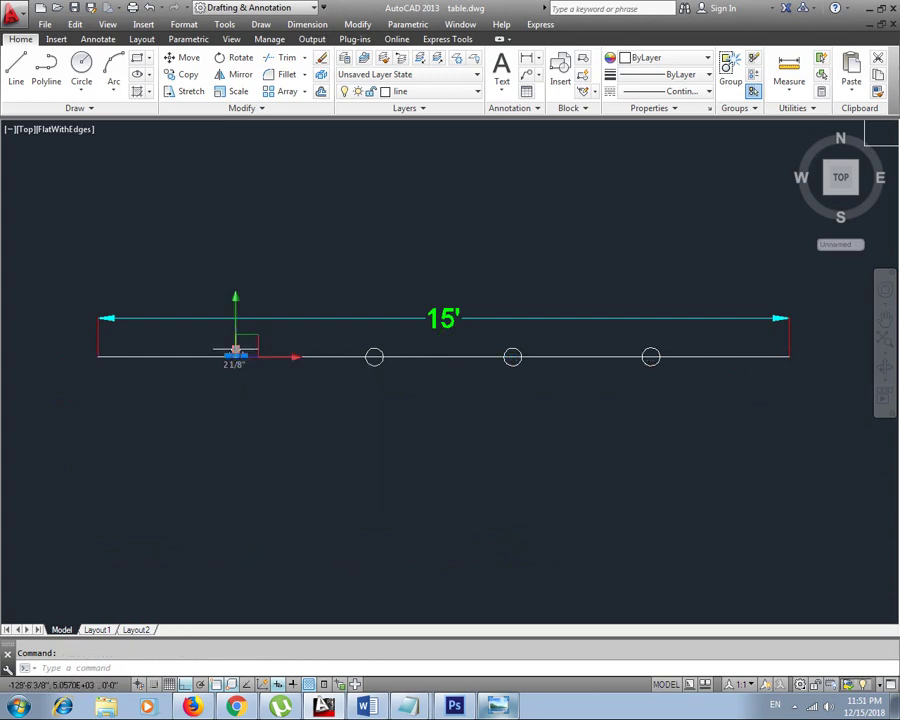
key("Delete")
left_click(374, 357)
key("Delete")
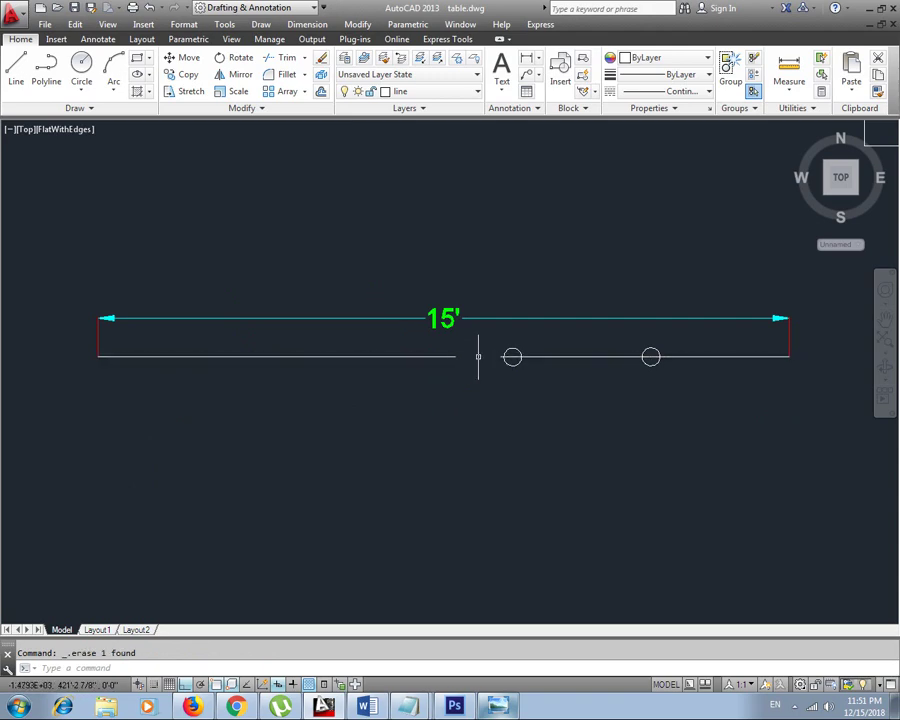
left_click(512, 357)
key("Delete")
left_click(651, 357)
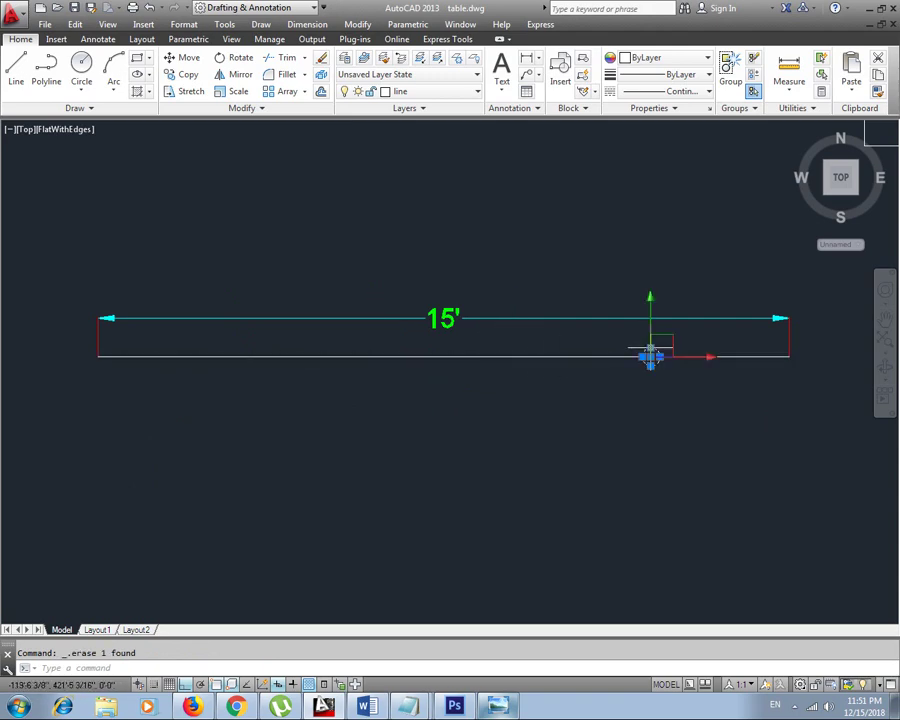
key("Delete")
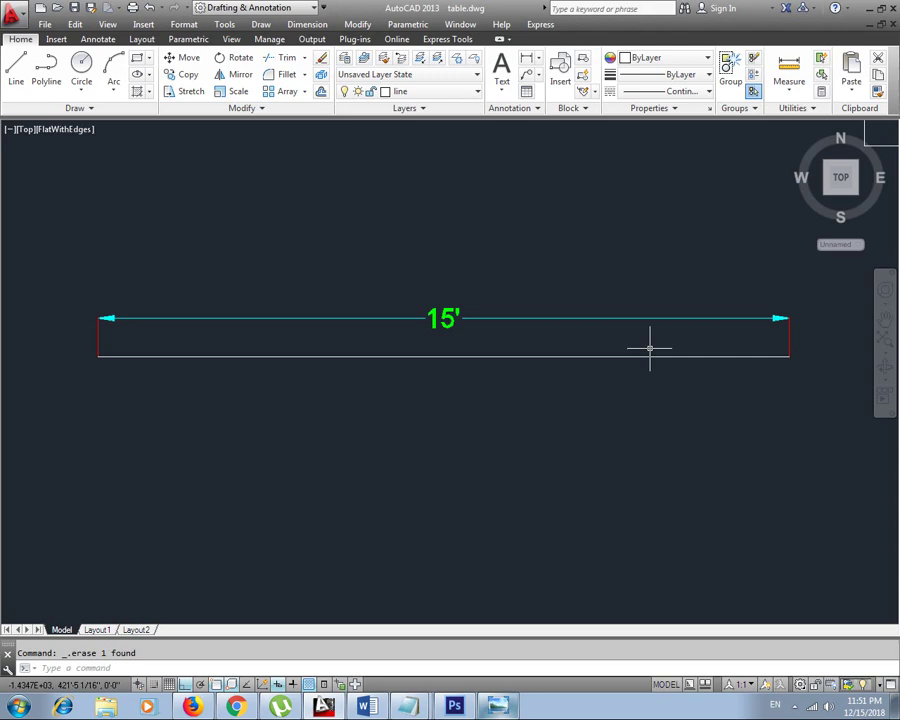
Cancel any active command and open the Draw menu to show Point's Divide and Measure.
key("Escape")
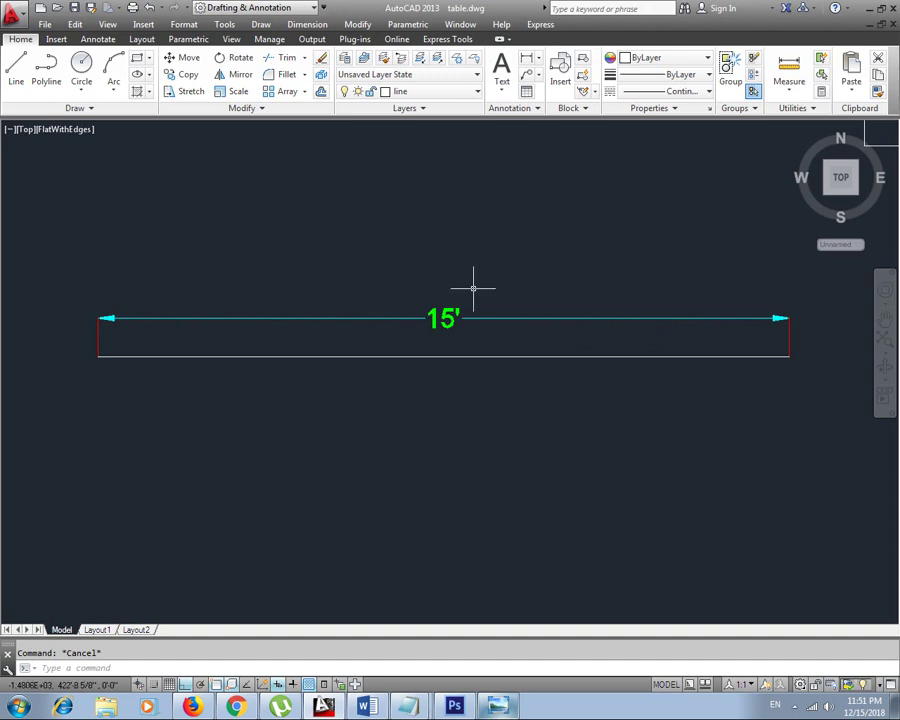
left_click(261, 24)
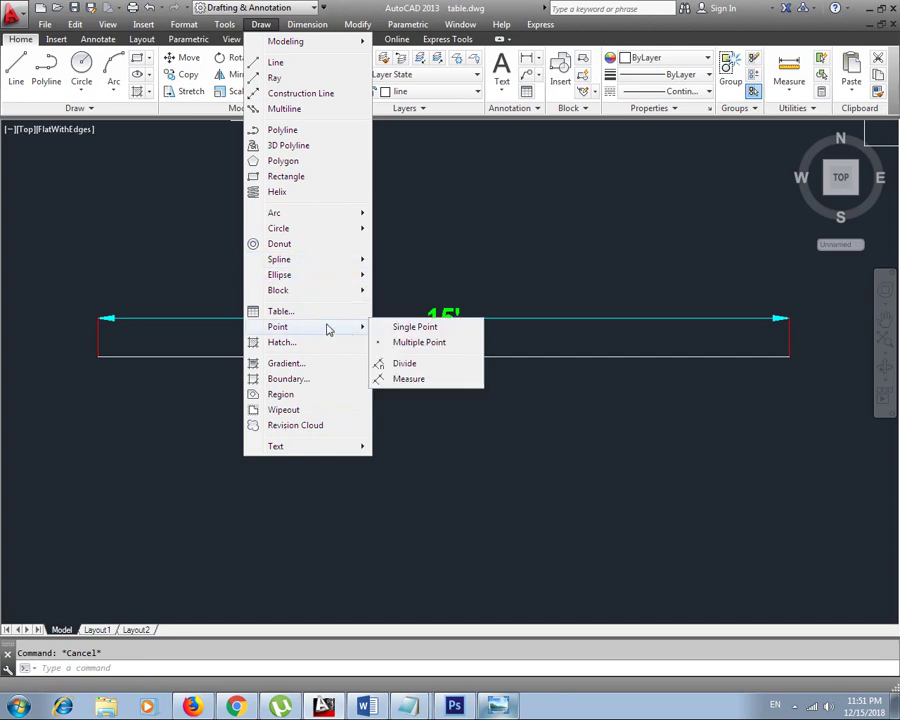
mouse_move(278, 327)
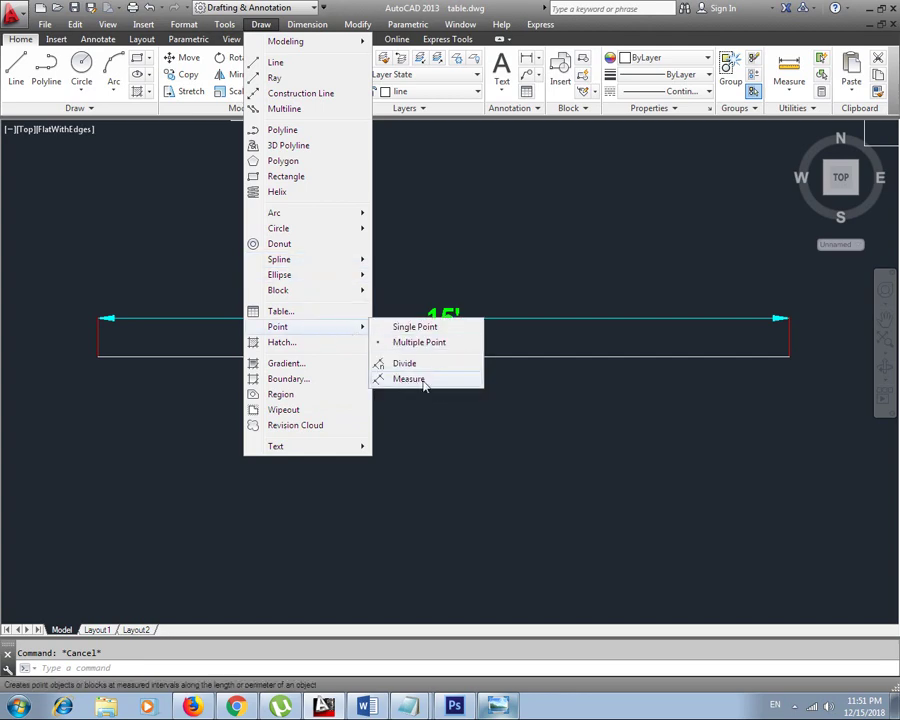
Measure the 15' line with a 5' segment length to place point markers.
left_click(408, 379)
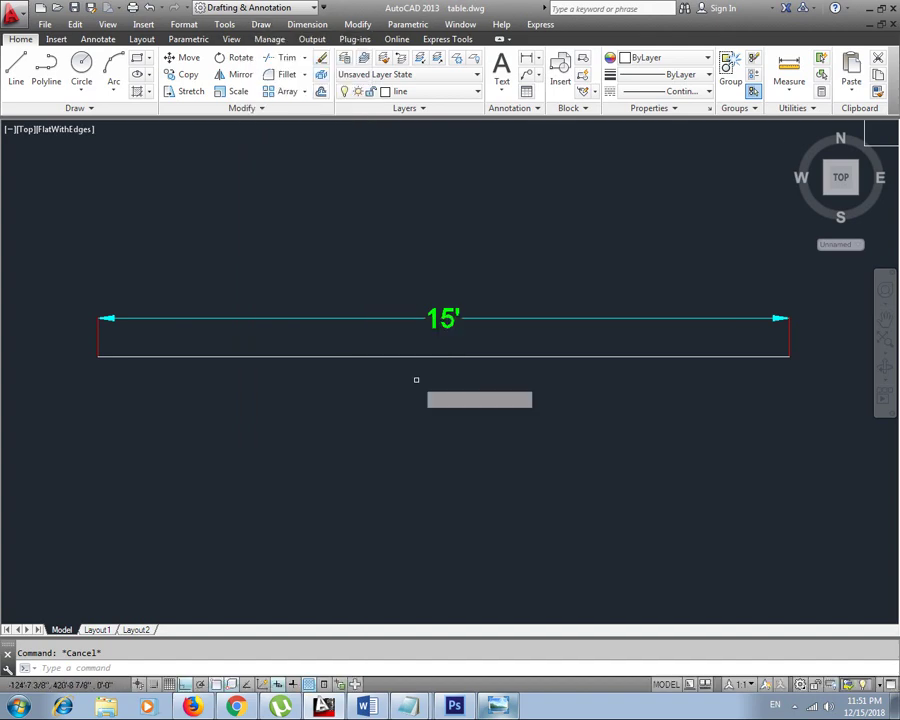
left_click(318, 356)
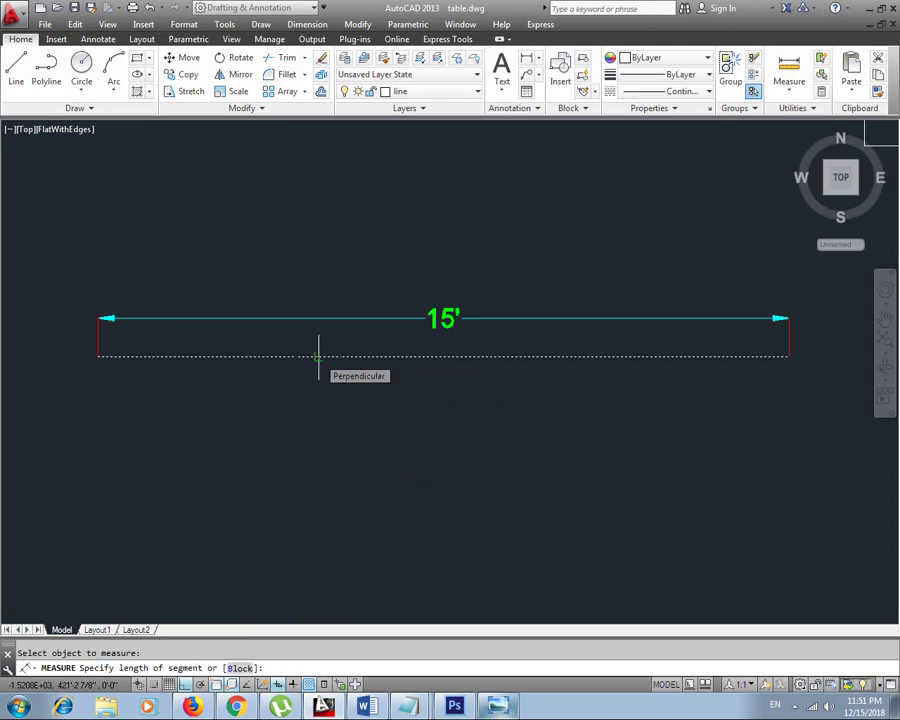
type("5")
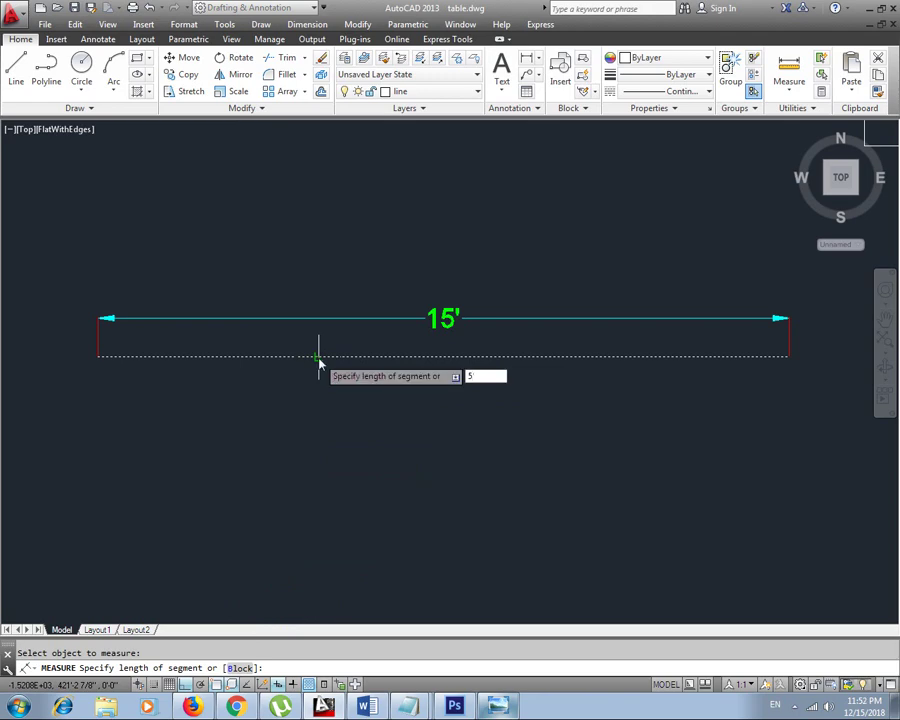
key("Return")
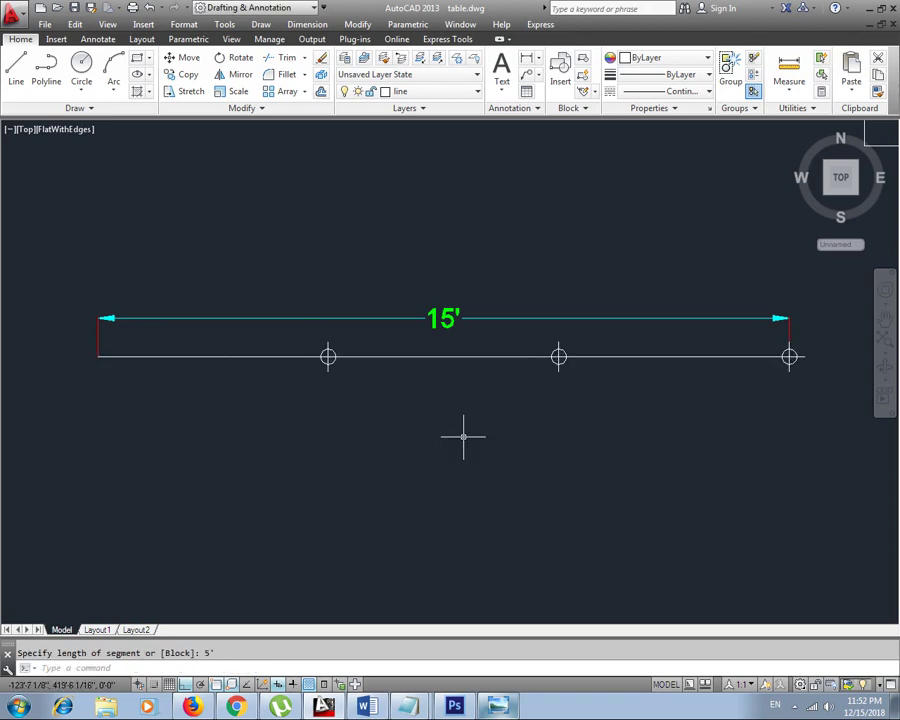
Add a 5' aligned dimension from the left end, then continue the chain with two more 5'.
key("Escape")
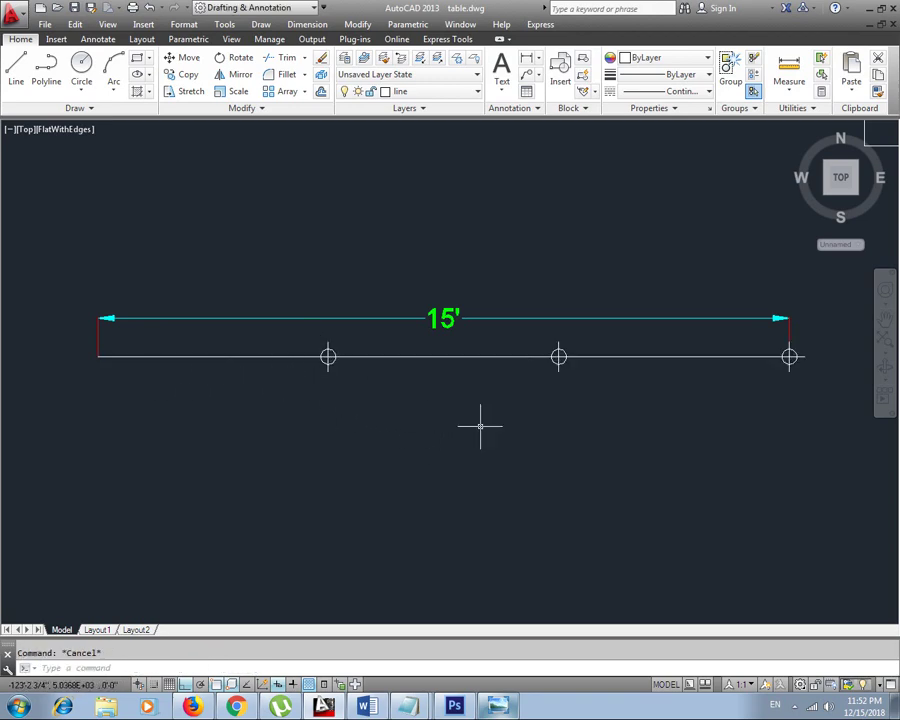
type("da")
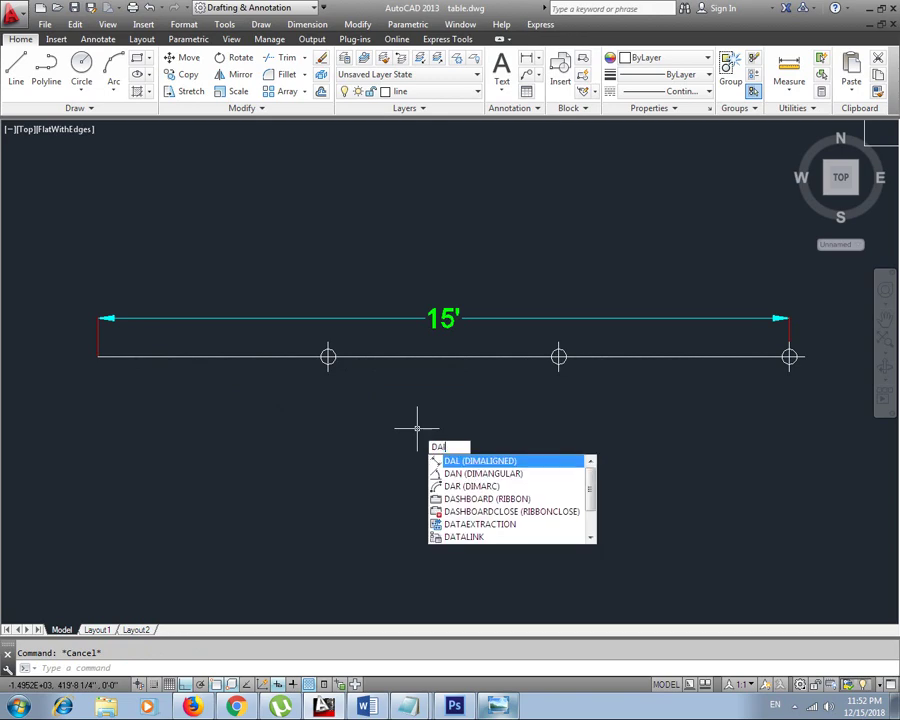
key("Return")
left_click(98, 357)
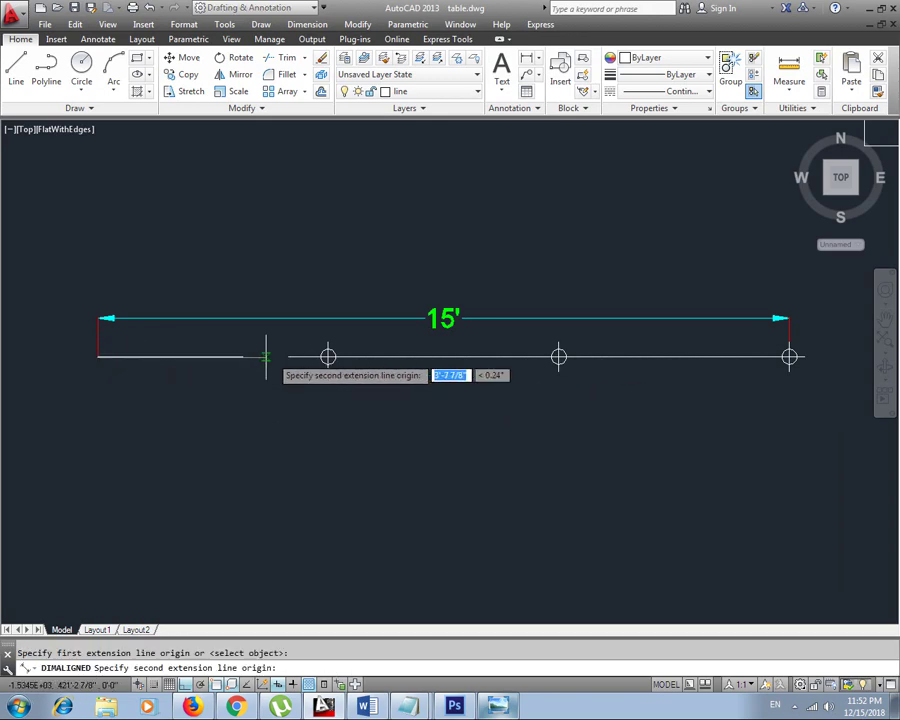
left_click(328, 357)
left_click(328, 425)
type("dco")
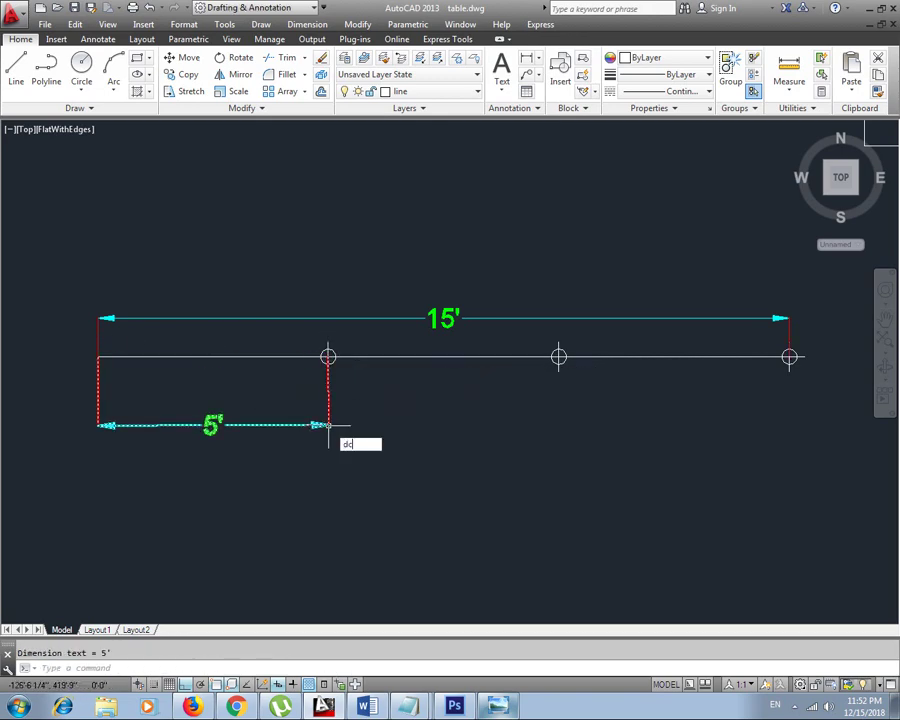
key("Return")
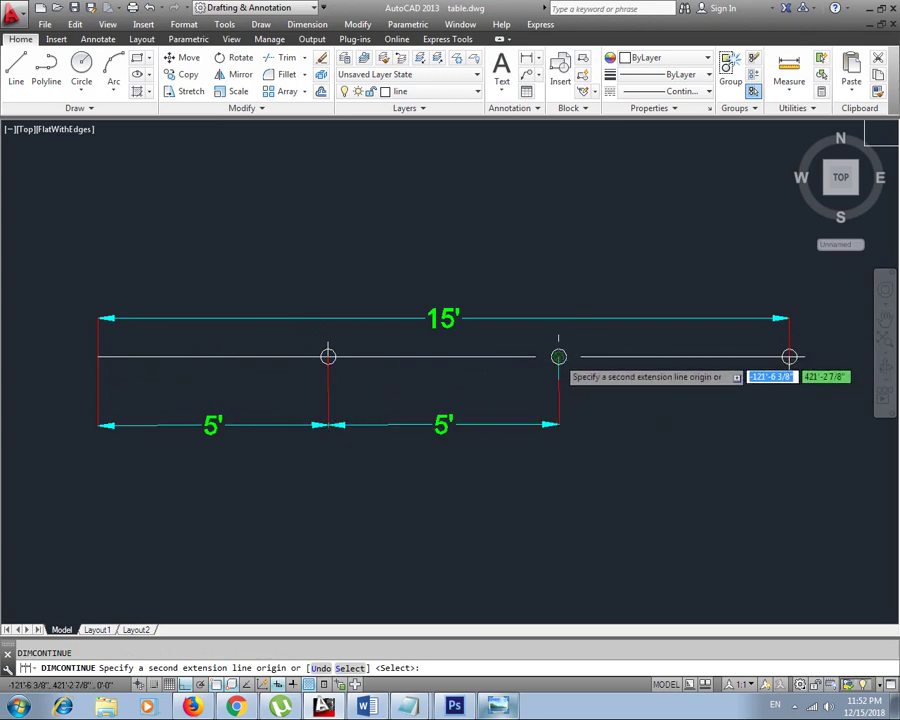
left_click(558, 357)
left_click(789, 356)
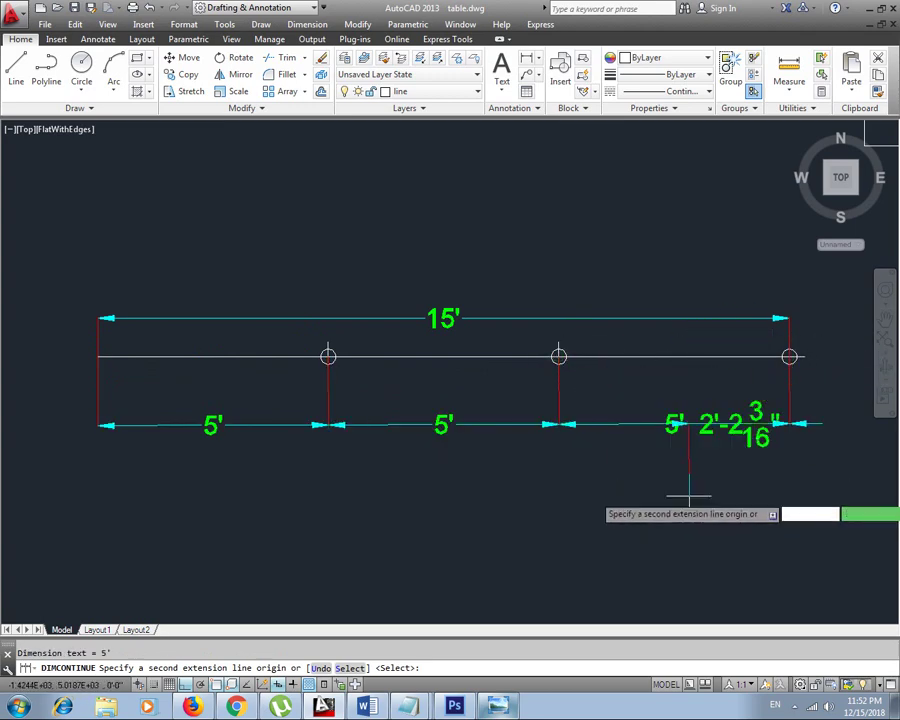
key("Escape")
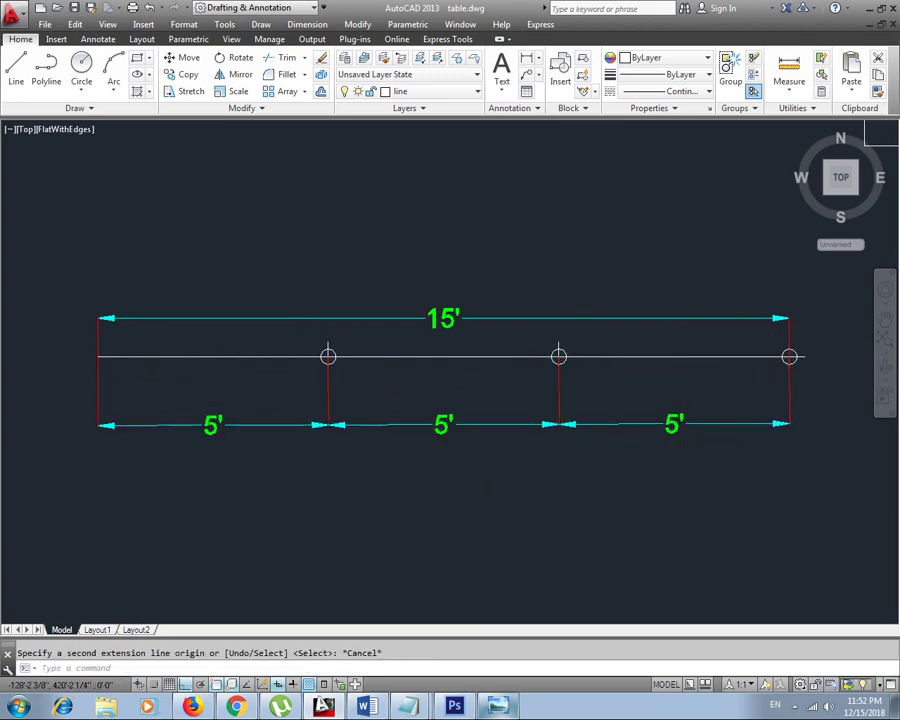
Erase the three 5' dimensions and the Measure point markers.
left_click(825, 401)
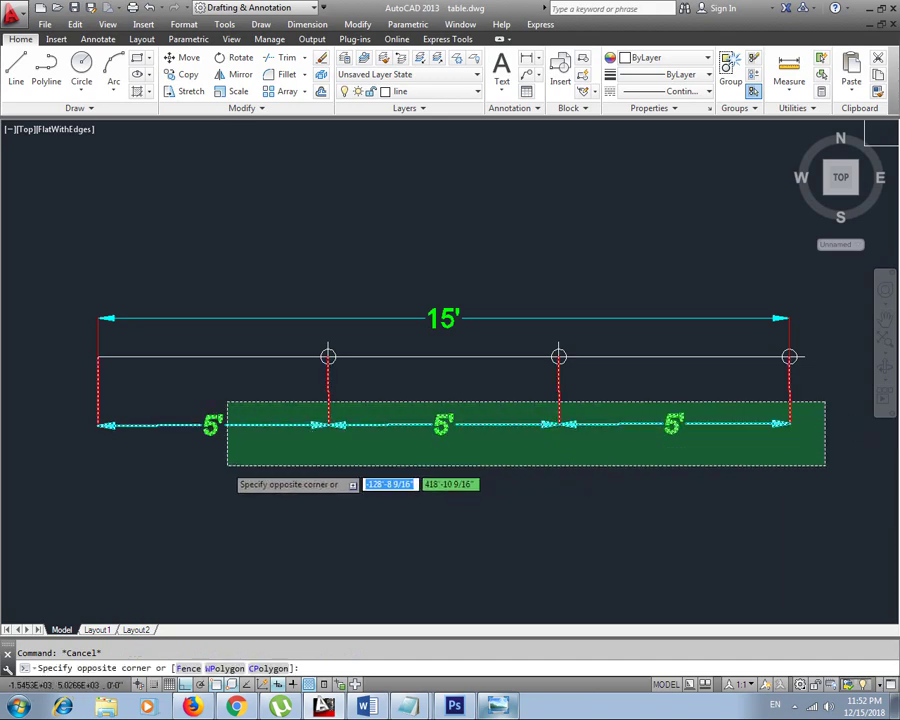
left_click(227, 465)
key("Delete")
left_click(328, 356)
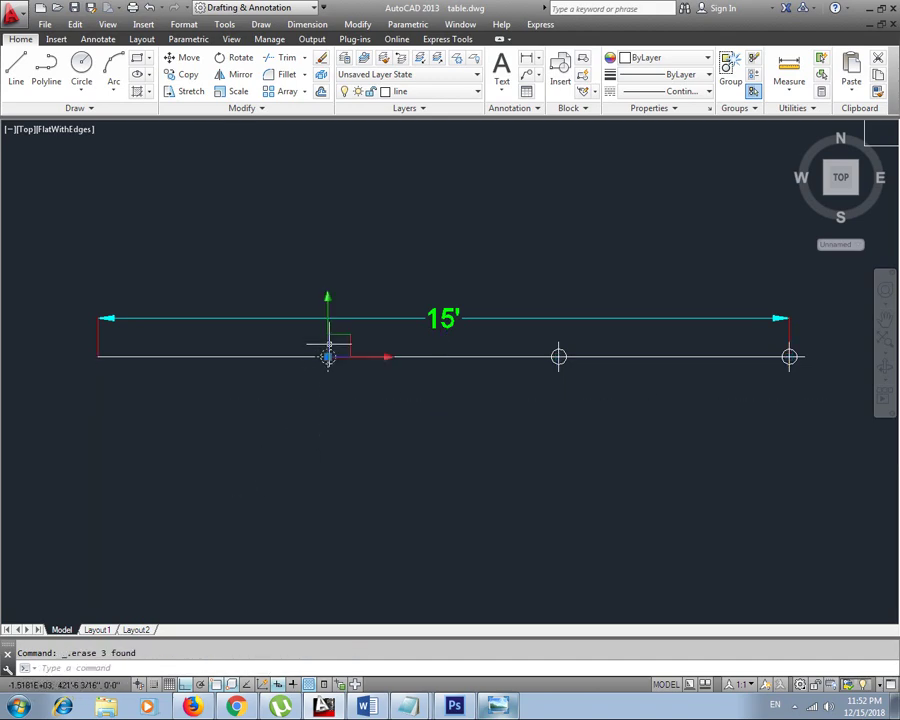
key("Delete")
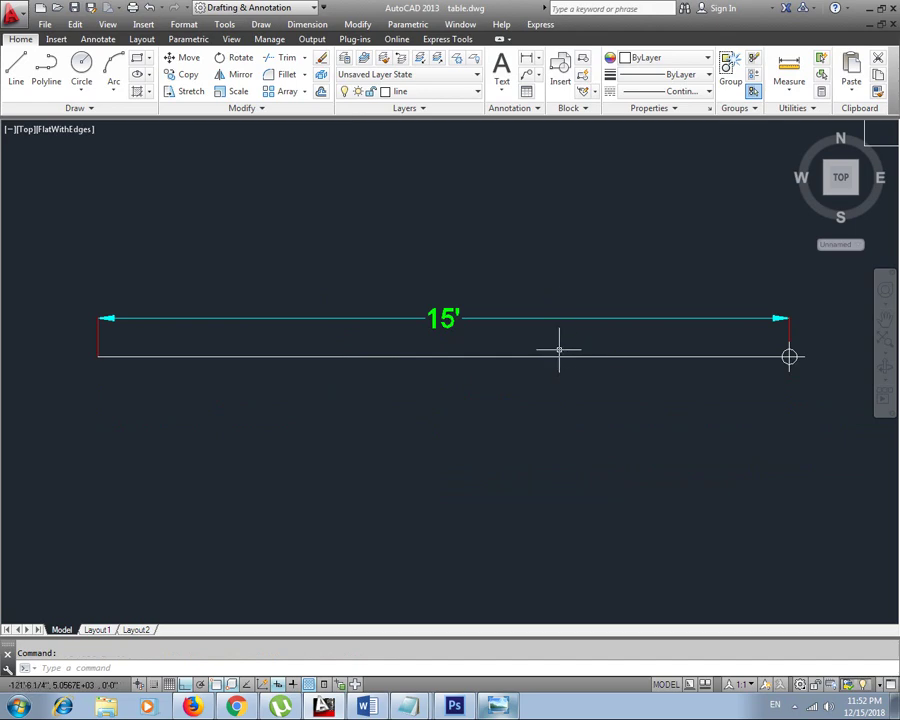
left_click(789, 356)
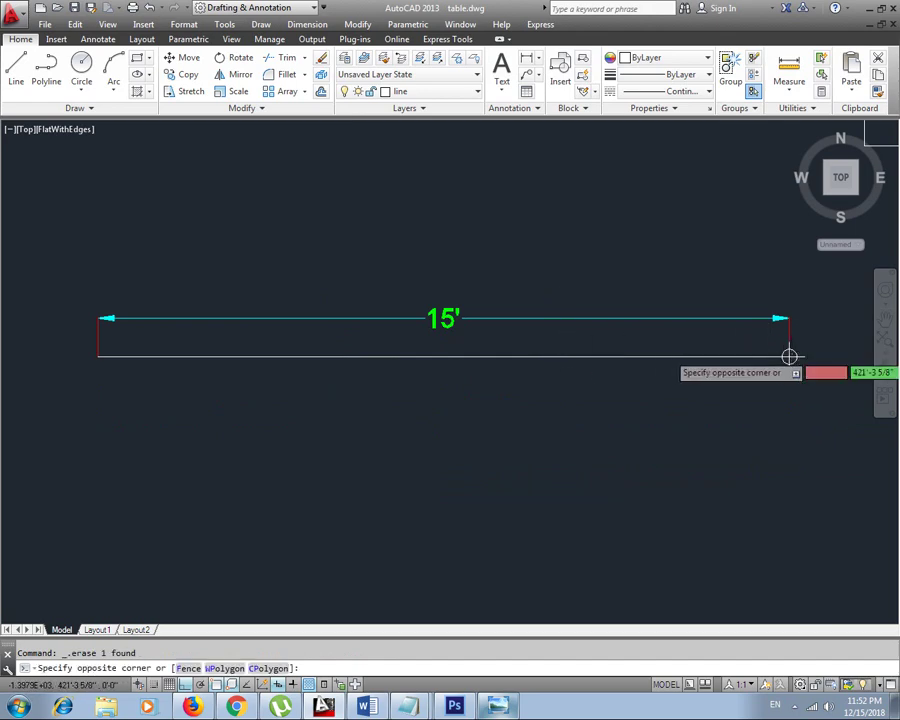
left_click(789, 356)
key("Delete")
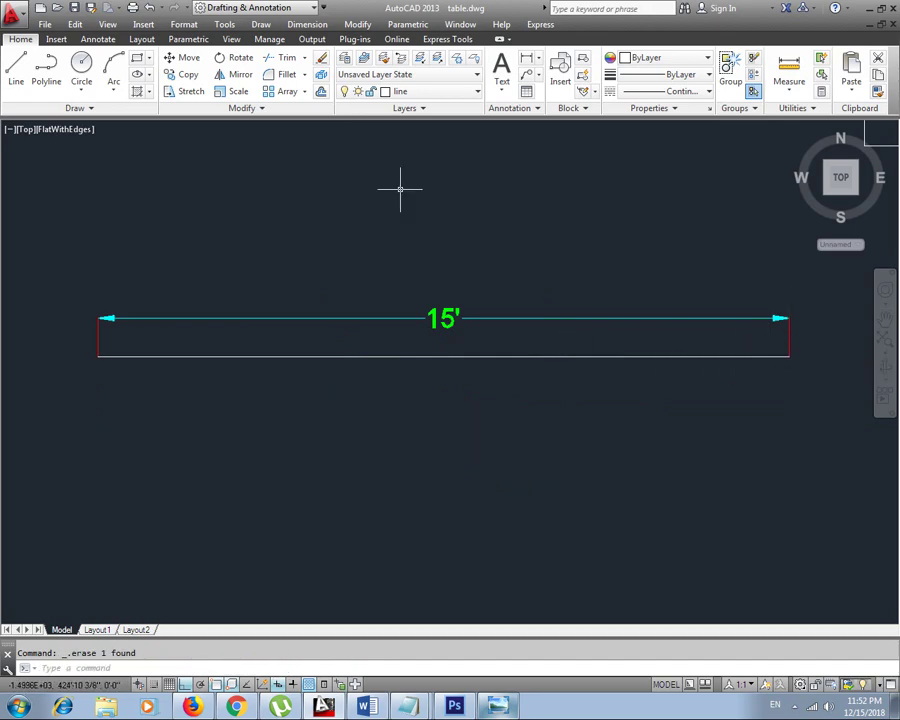
Place Measure point markers every 4' along the 15' line.
left_click(260, 24)
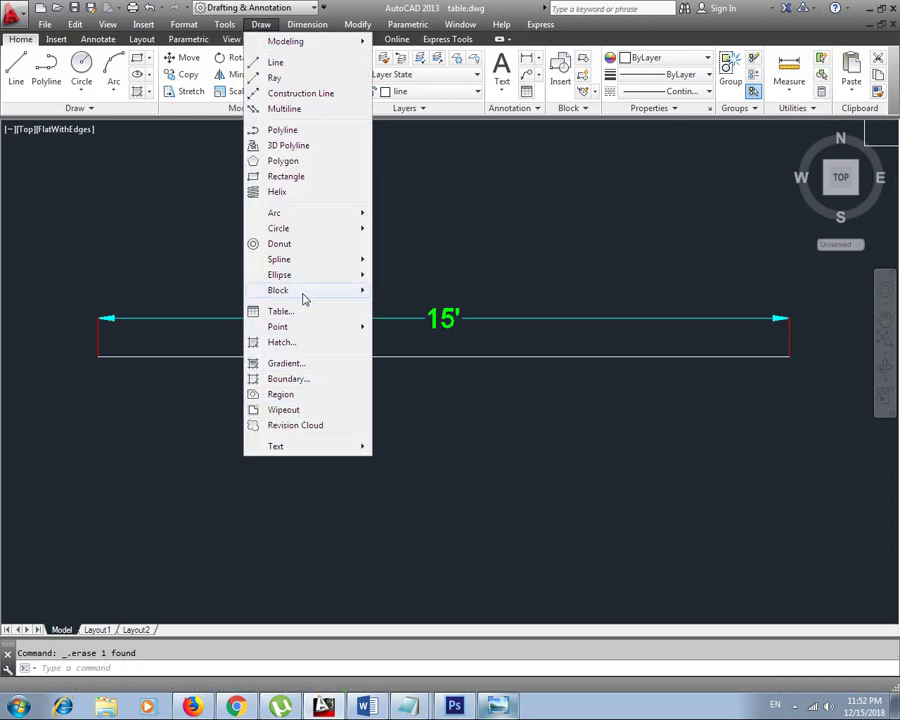
mouse_move(278, 327)
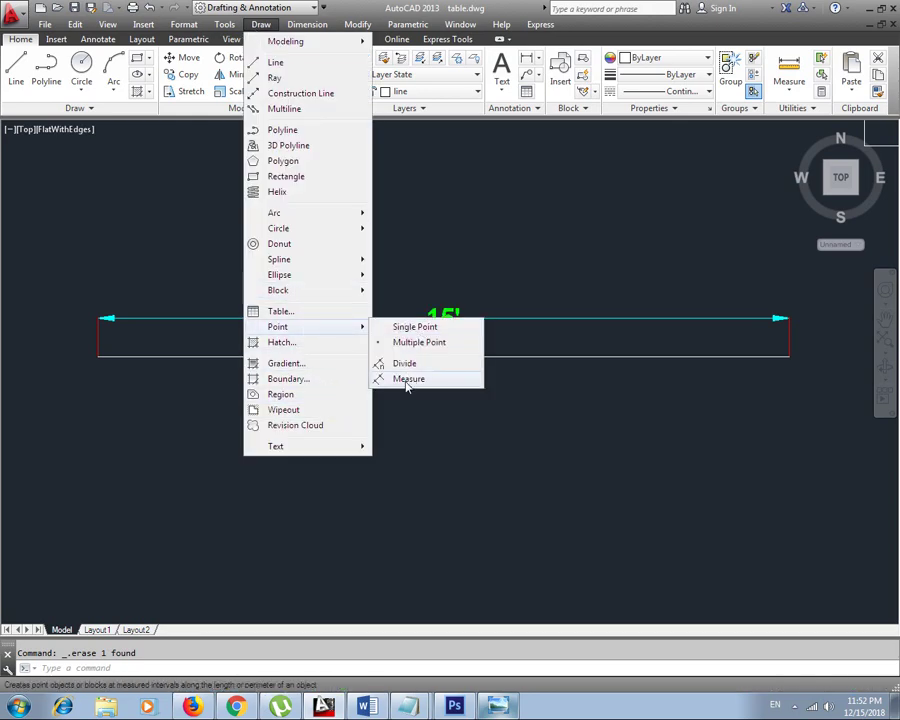
left_click(455, 399)
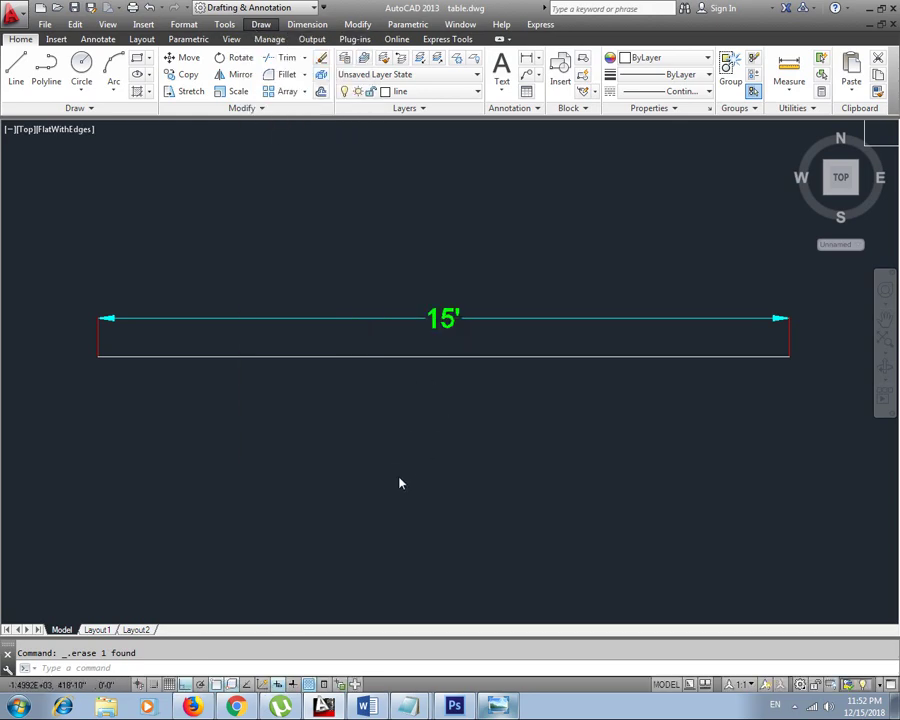
left_click(176, 664)
type("measure")
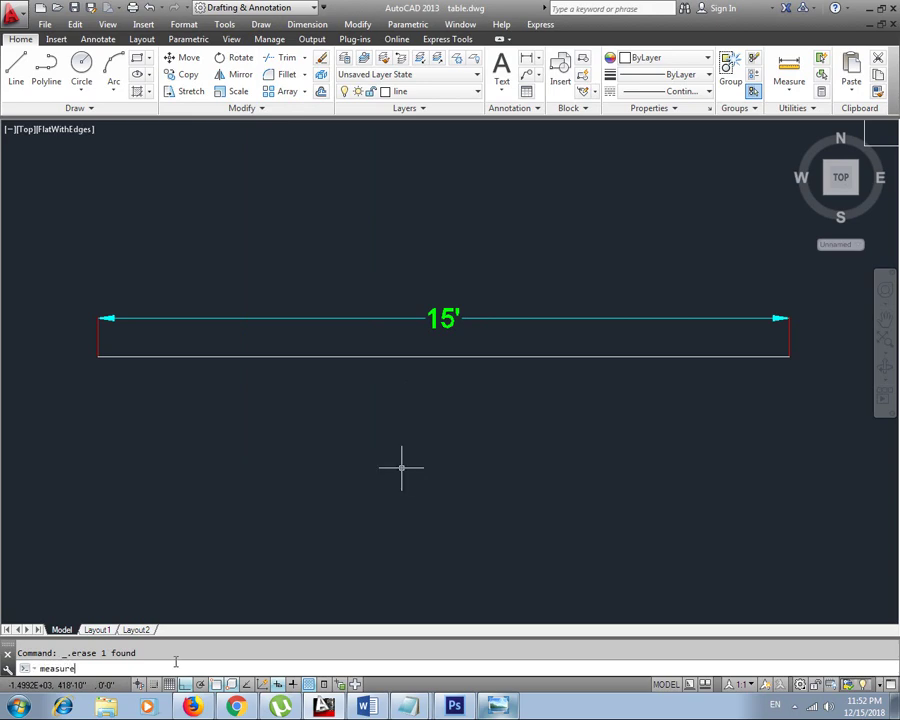
key("Return")
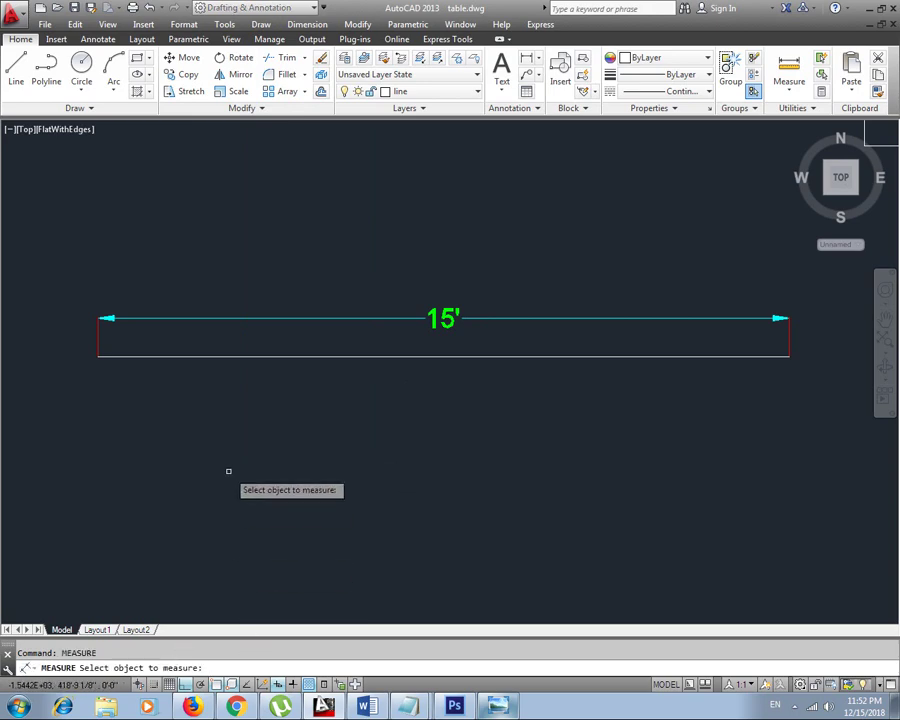
left_click(319, 355)
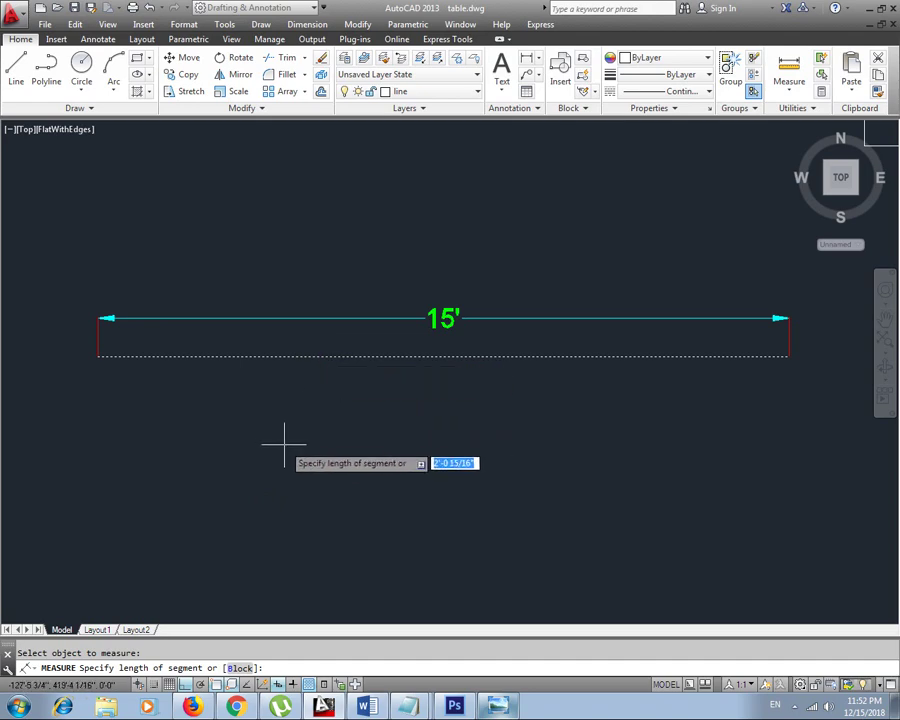
type("2")
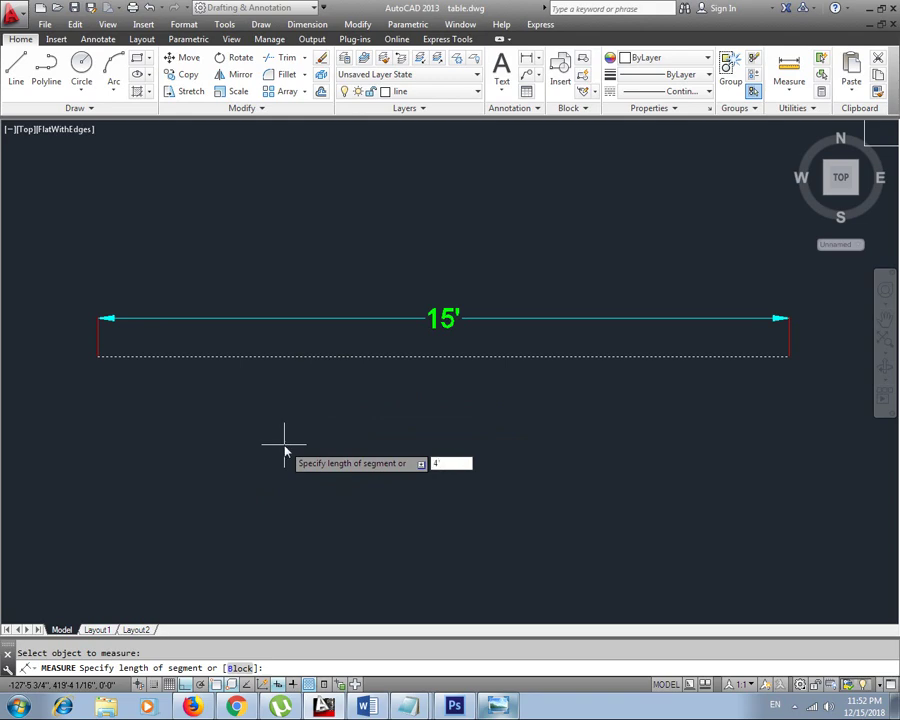
key("Return")
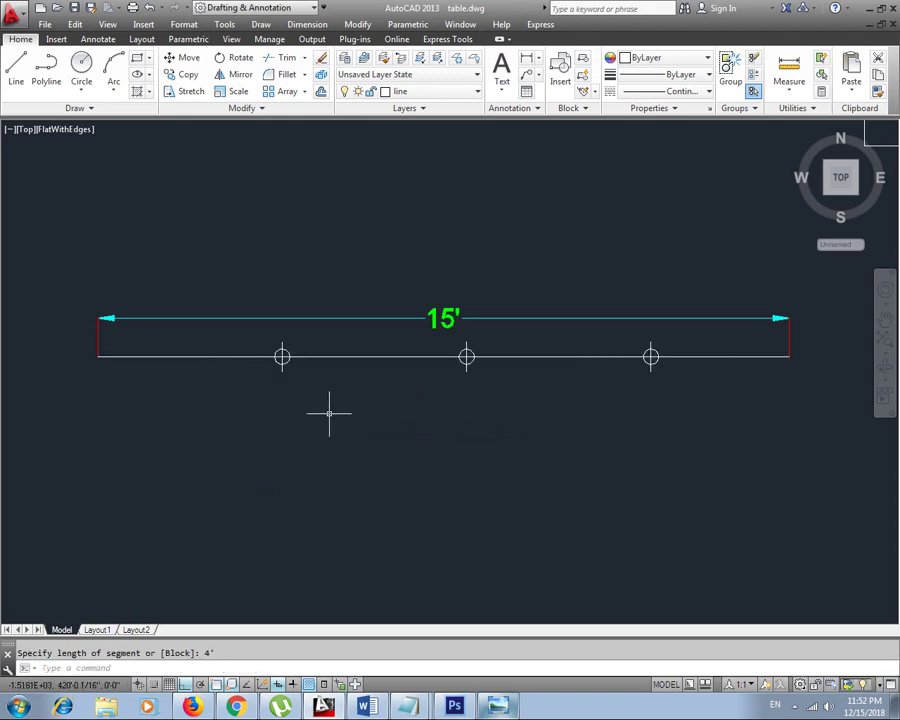
key("Escape")
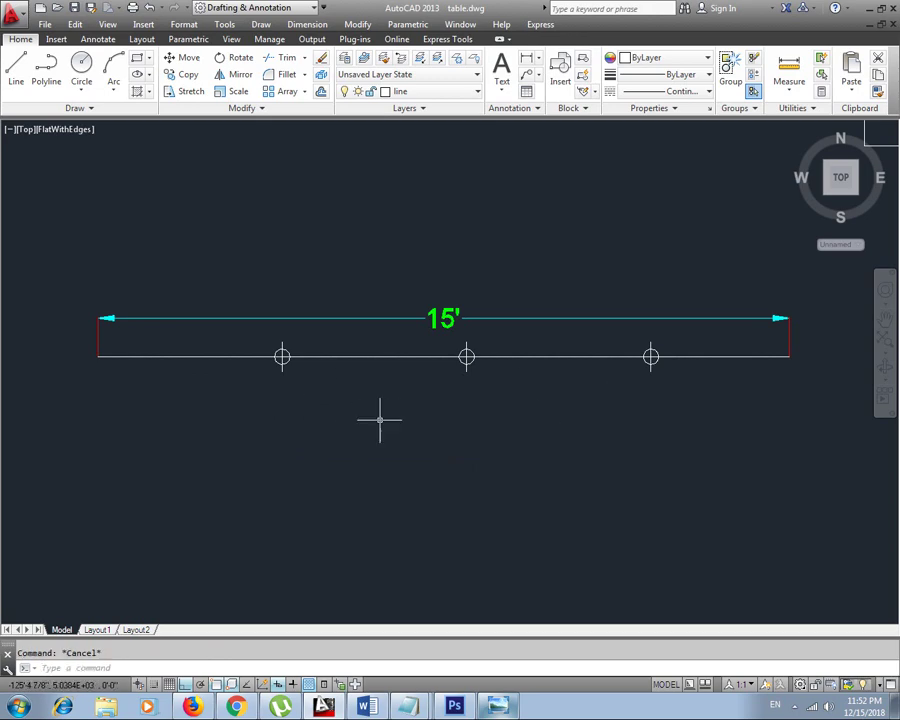
type("dal")
key("Return")
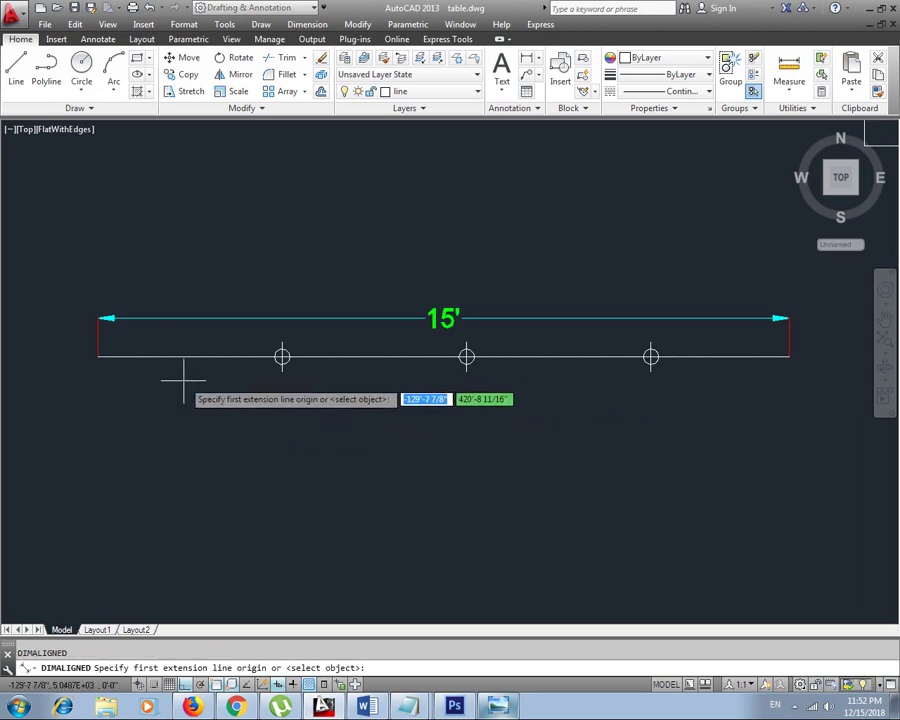
Add a 4' aligned dimension from the left end, then continue with 4', 4' and 3'.
left_click(97, 357)
left_click(282, 357)
left_click(282, 416)
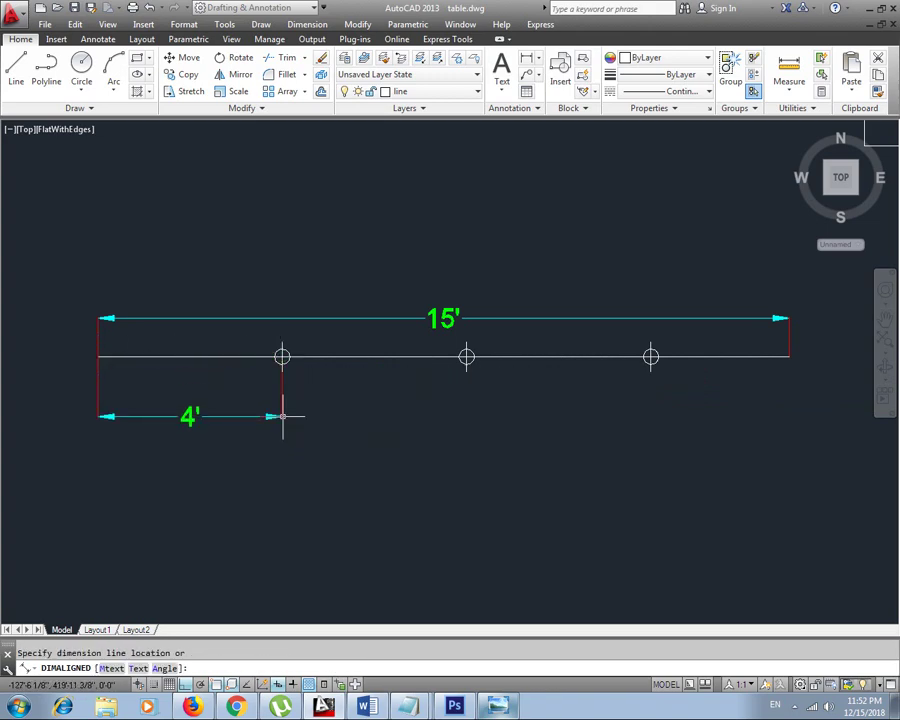
type("dco")
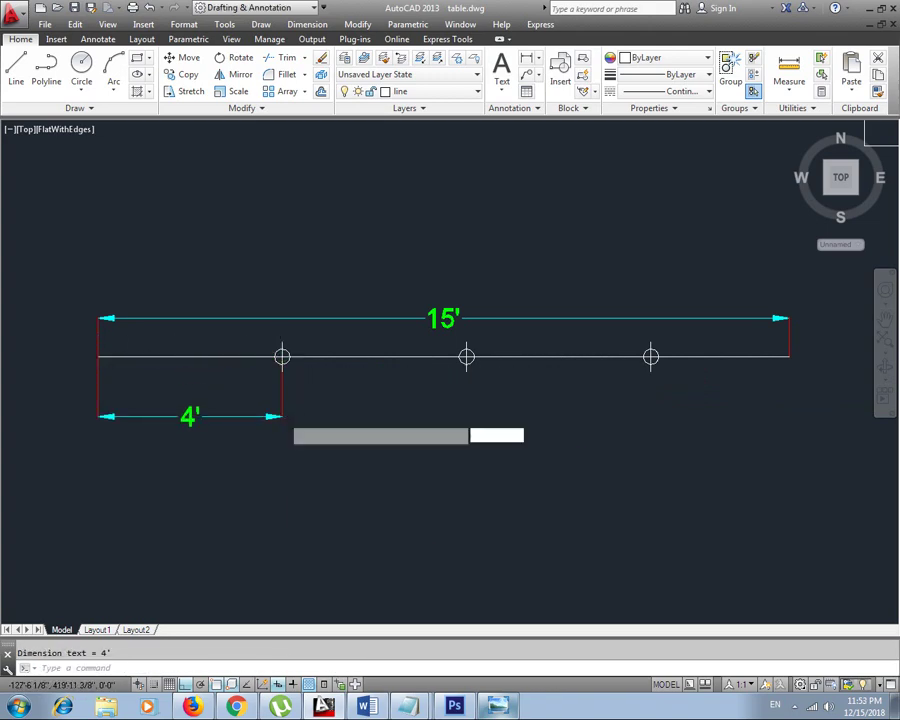
key("Return")
left_click(466, 357)
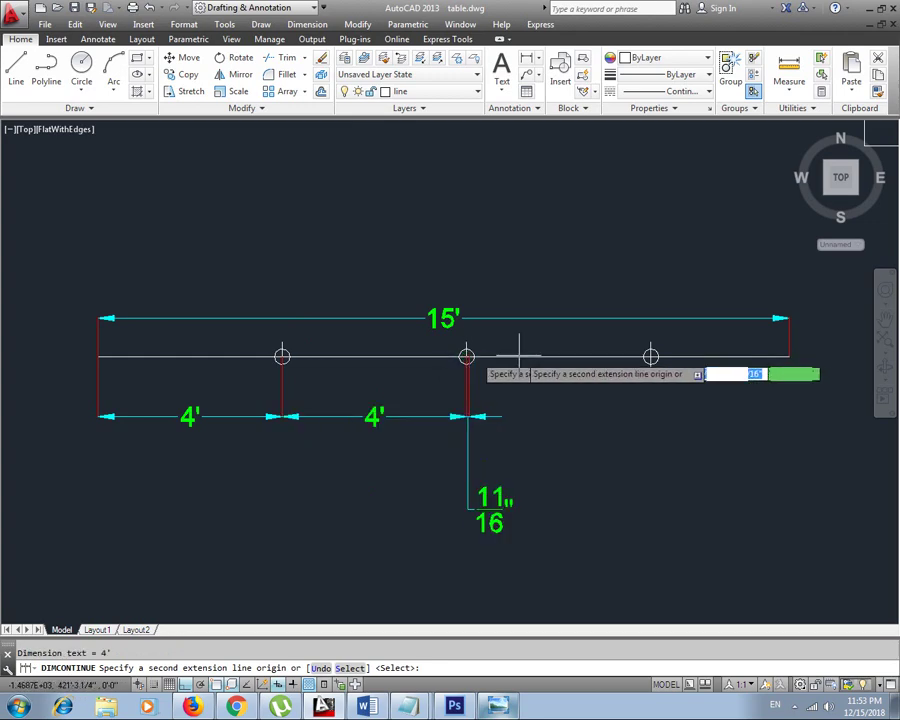
left_click(651, 357)
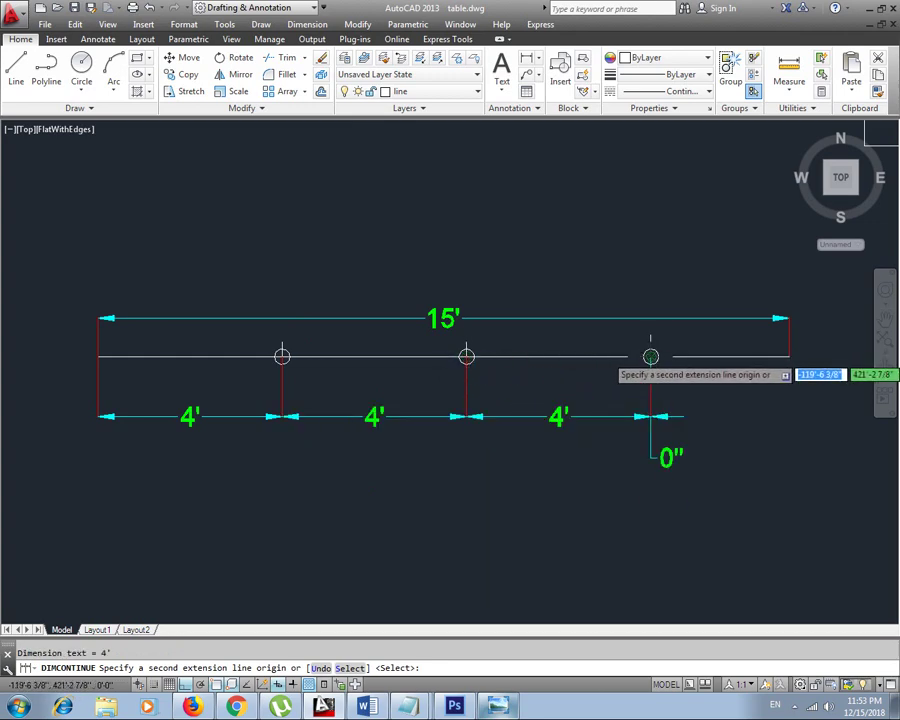
left_click(790, 357)
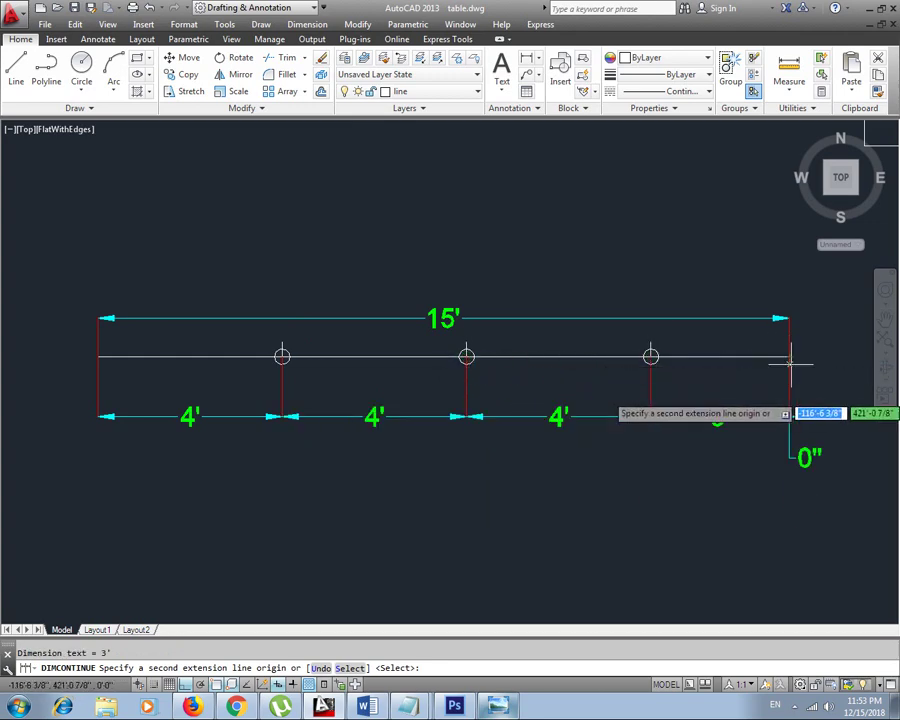
key("Escape")
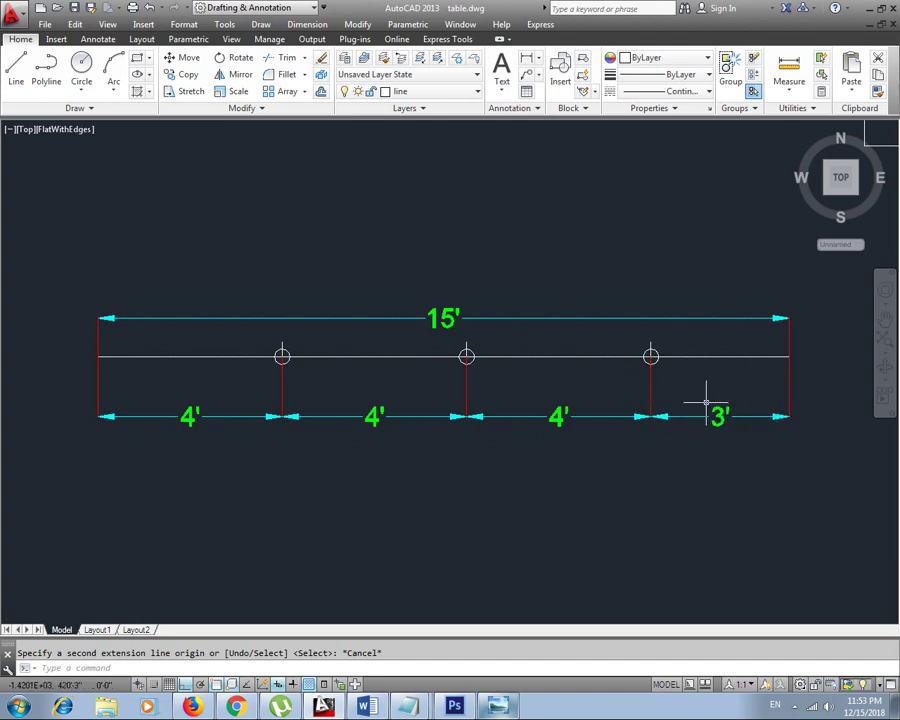
Erase the 4', 4', 4' and 3' dimensions with a window selection.
left_click(704, 391)
left_click(185, 467)
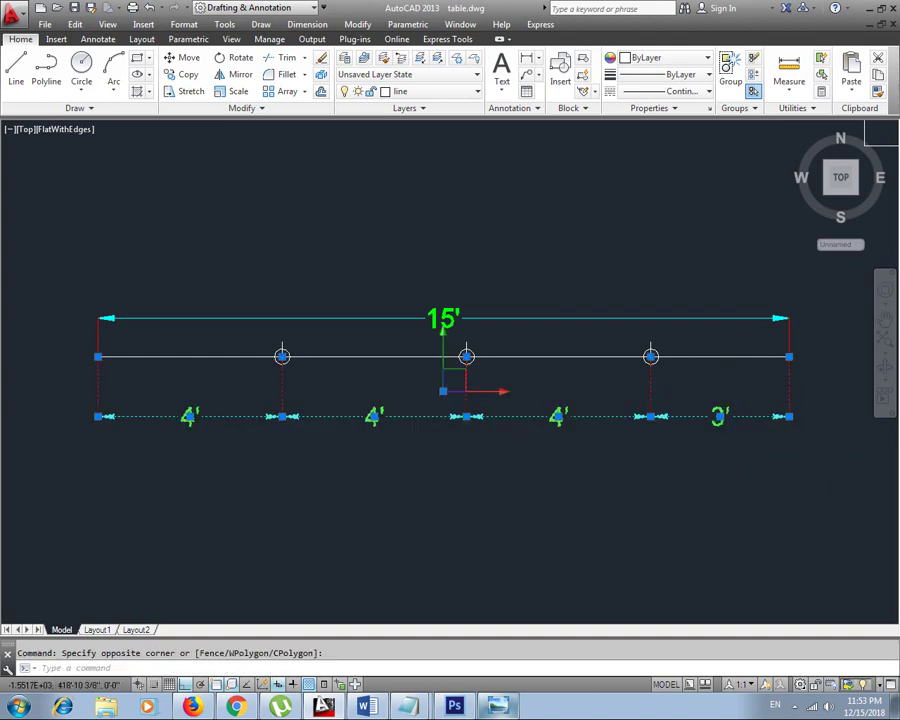
key("Delete")
key("Escape")
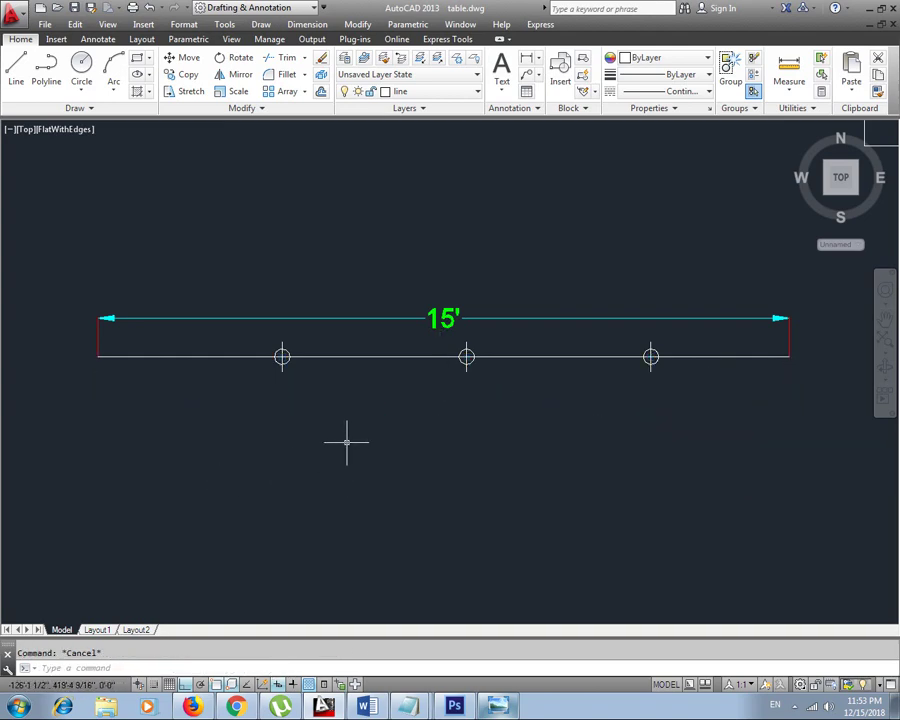
Measure the 15' line with a 3' segment length to place point markers.
type("me")
key("Return")
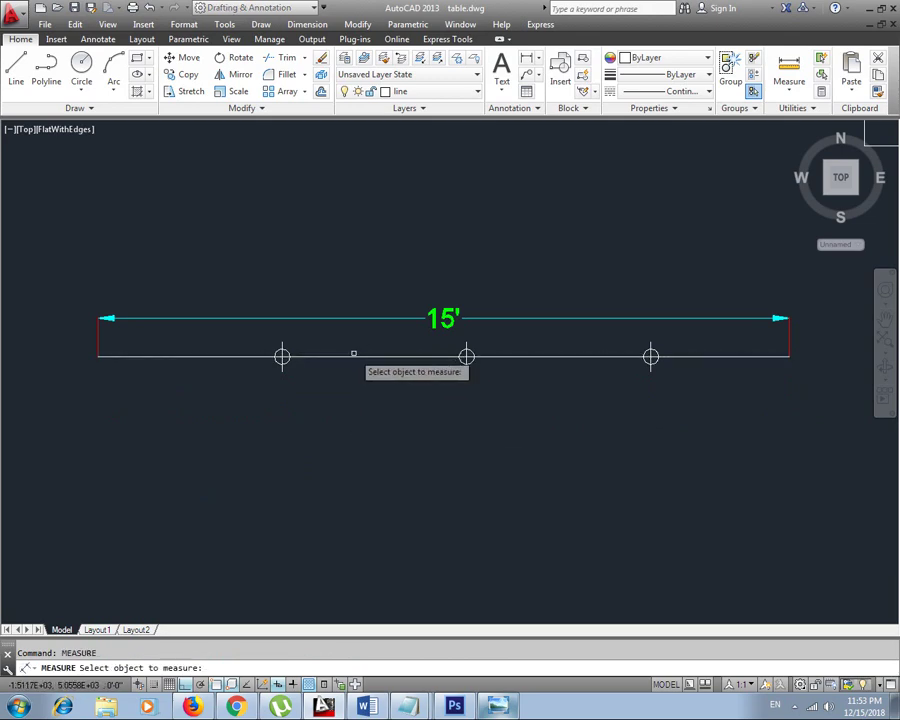
left_click(353, 356)
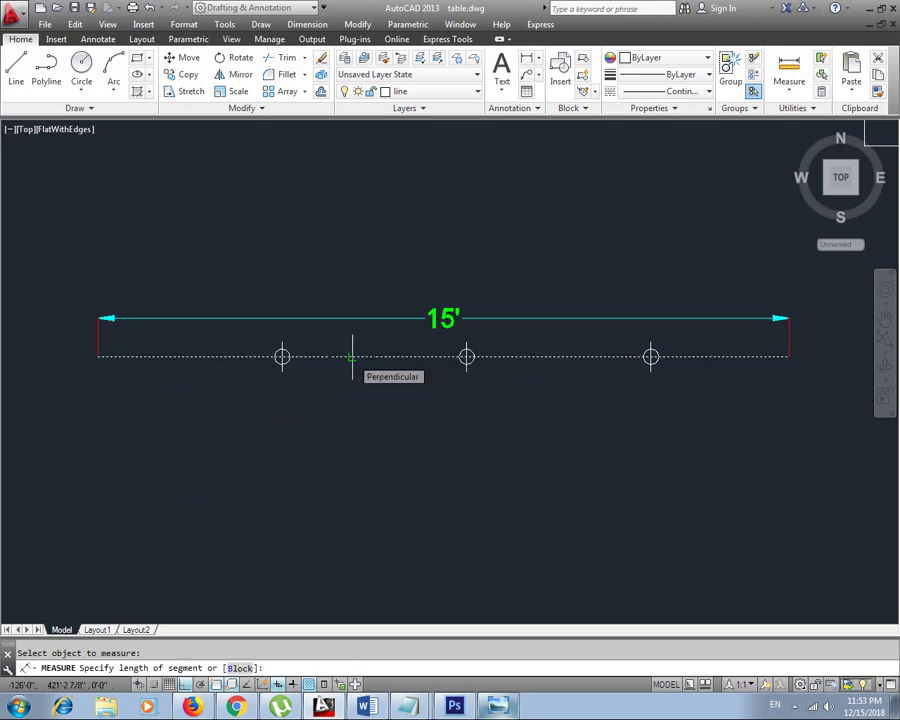
type("3'")
key("Return")
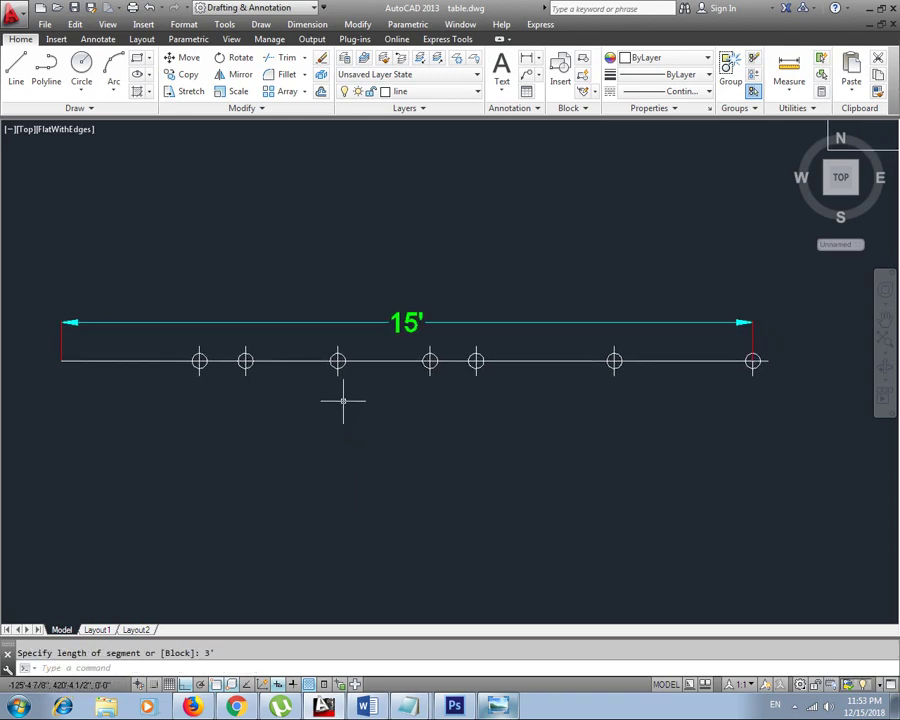
scroll(344, 394, "down", 2)
middle_click_drag(344, 392, 404, 435)
Draw a new circle above the 15' line.
key("c")
key("Return")
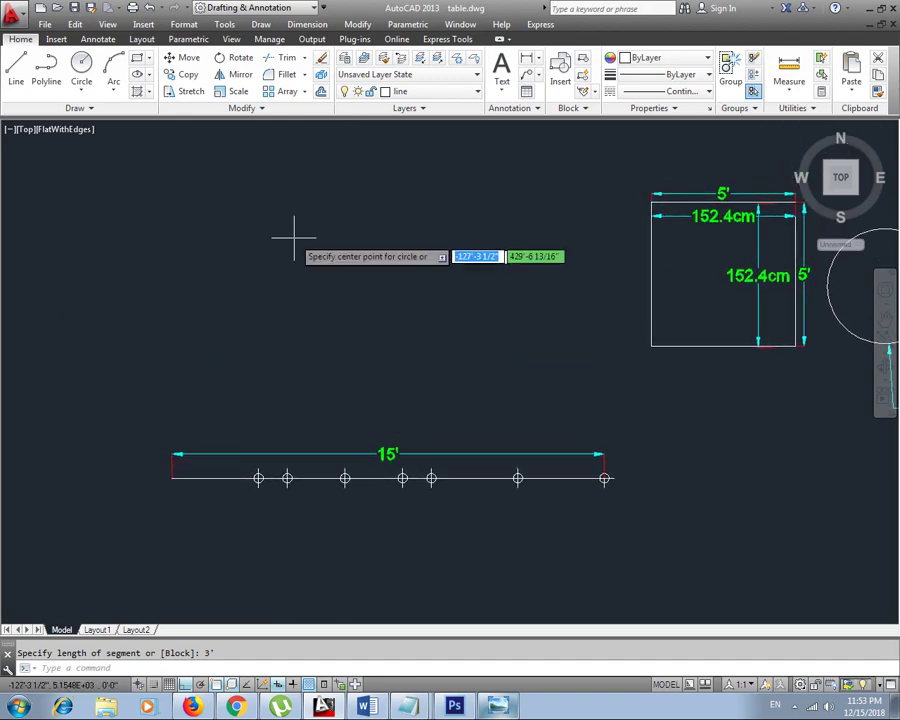
left_click(292, 234)
middle_click_drag(311, 259, 332, 353)
key("Escape")
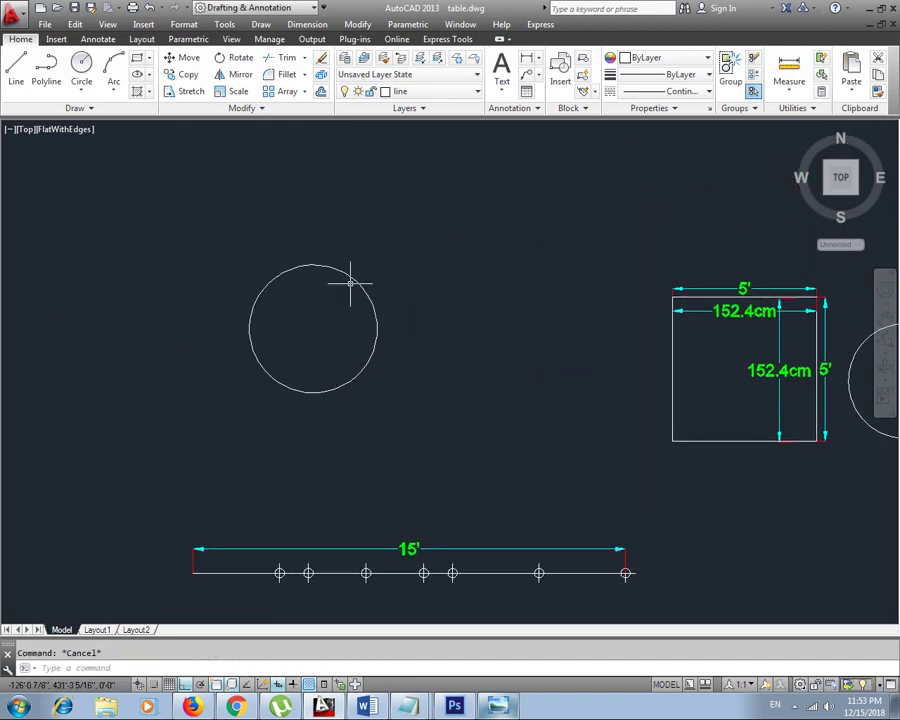
type("measure")
Place MEASURE points every 4' around the new circle.
key("Return")
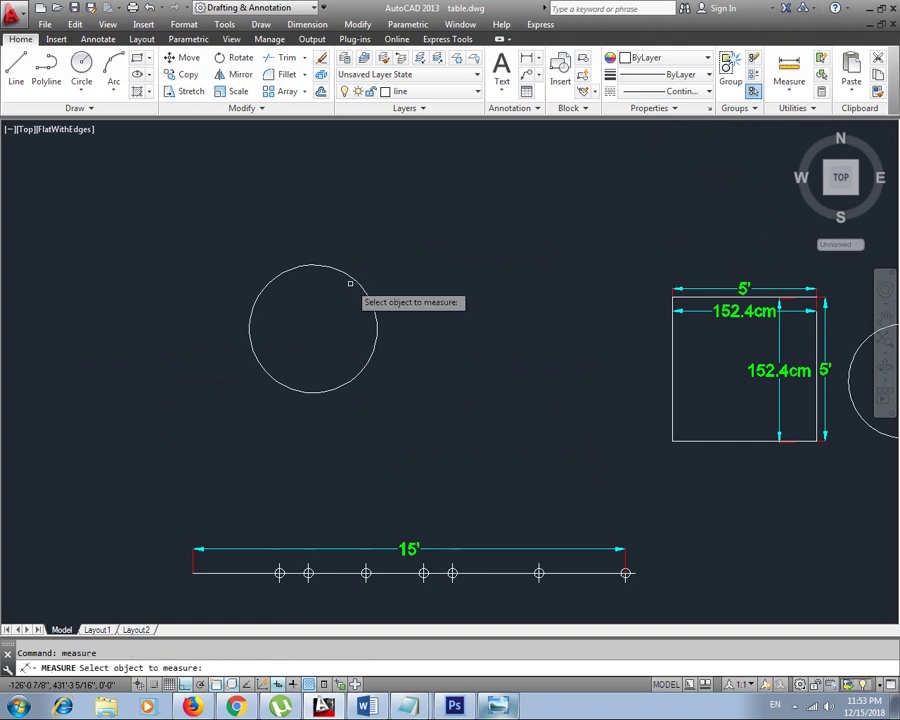
left_click(341, 270)
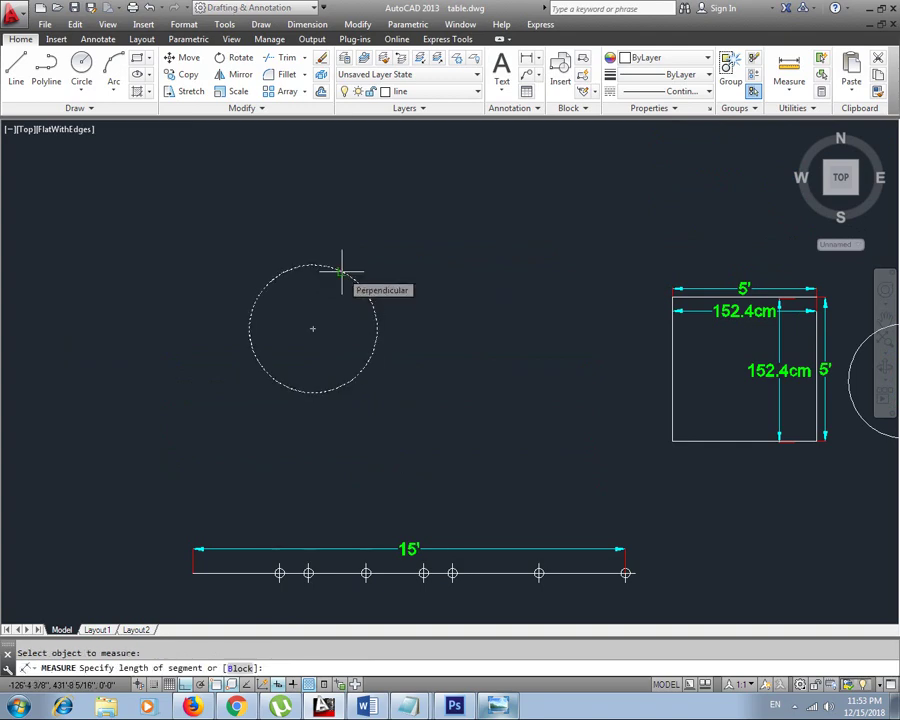
type("4")
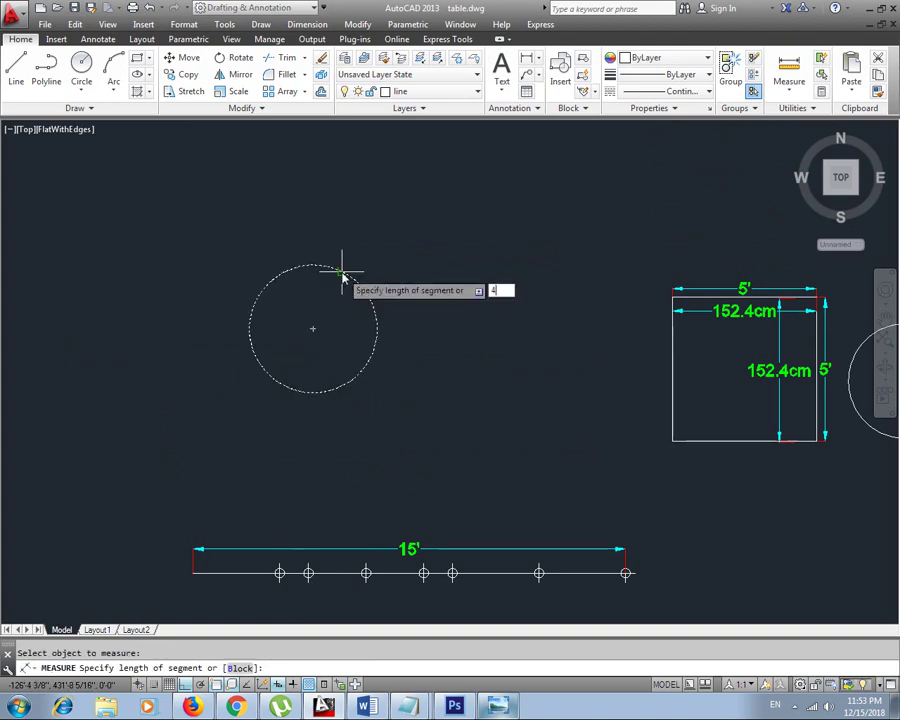
type("'")
key("Return")
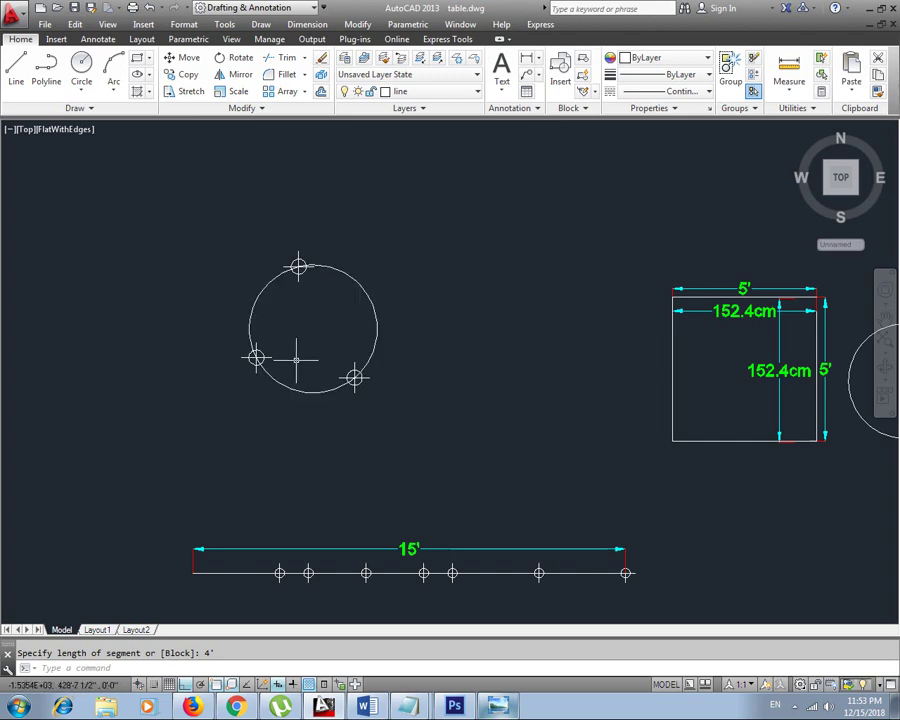
Draw a second circle above the first one.
middle_click_drag(521, 298, 394, 300)
type("c")
key("Return")
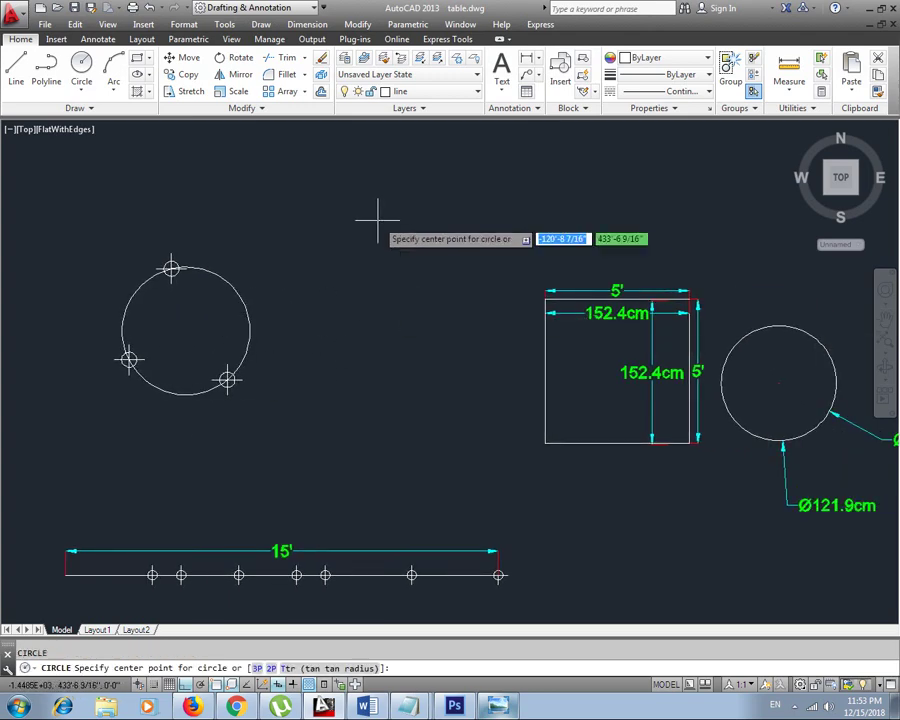
left_click(376, 218)
left_click(400, 290)
middle_click_drag(404, 248, 404, 316)
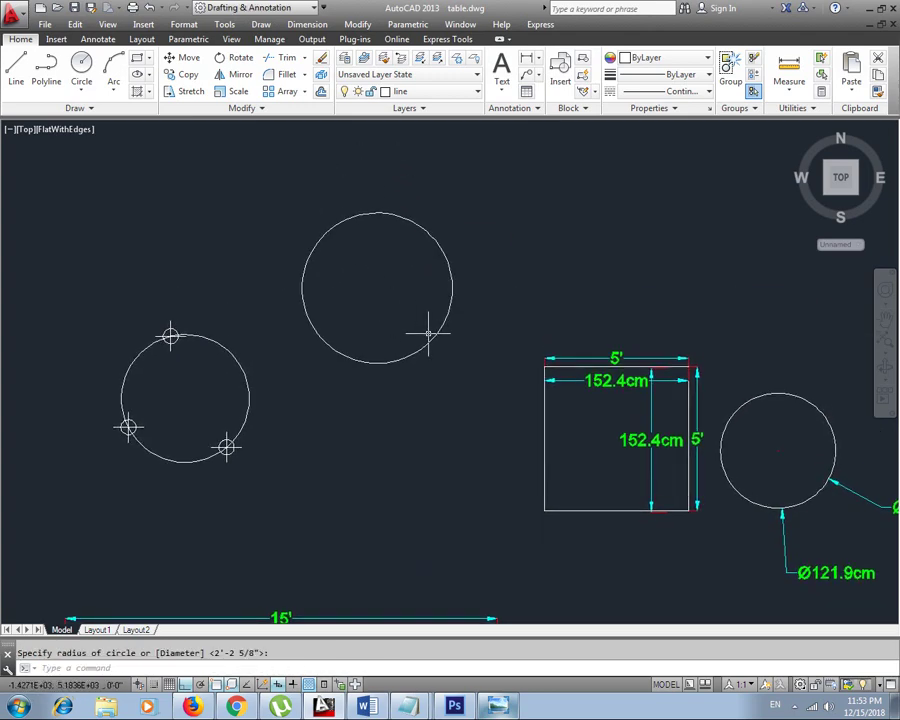
Divide the upper circle into 4 equal parts with DIVIDE, then zoom in on it.
type("DI")
key("Return")
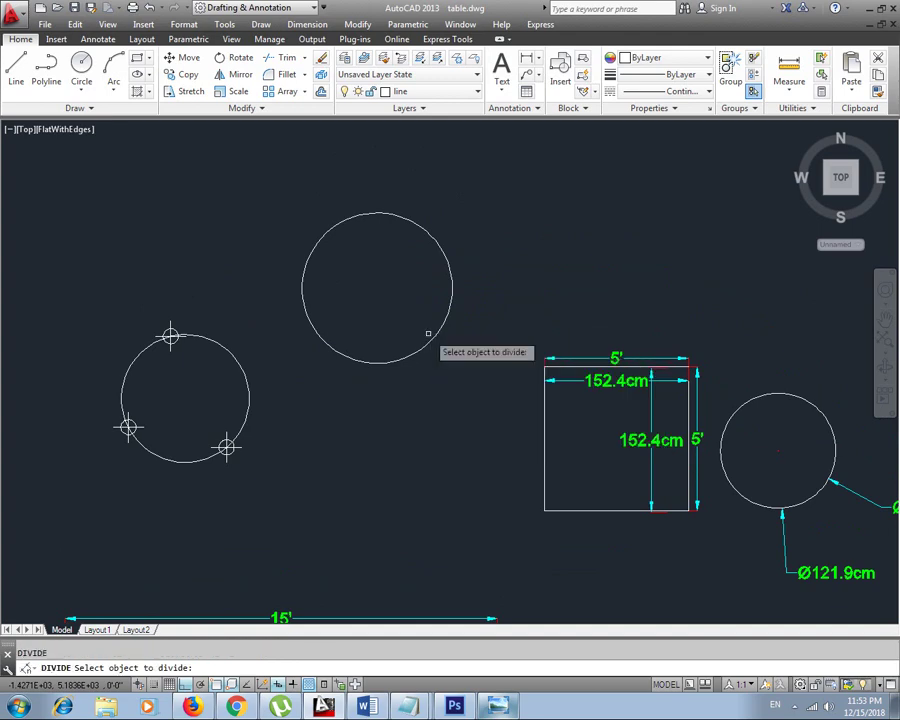
left_click(426, 340)
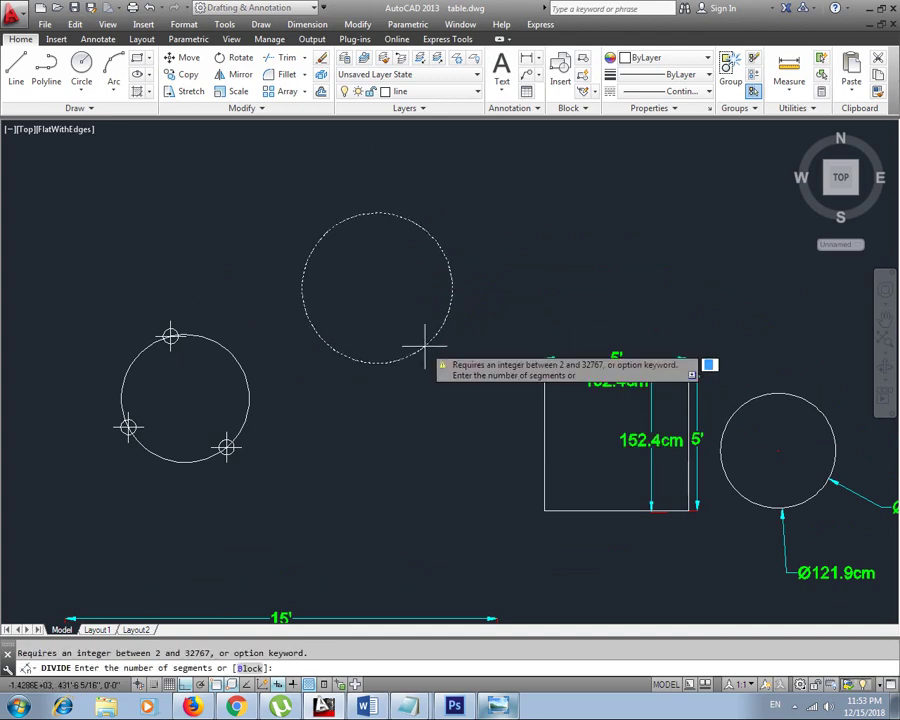
type("4")
key("Return")
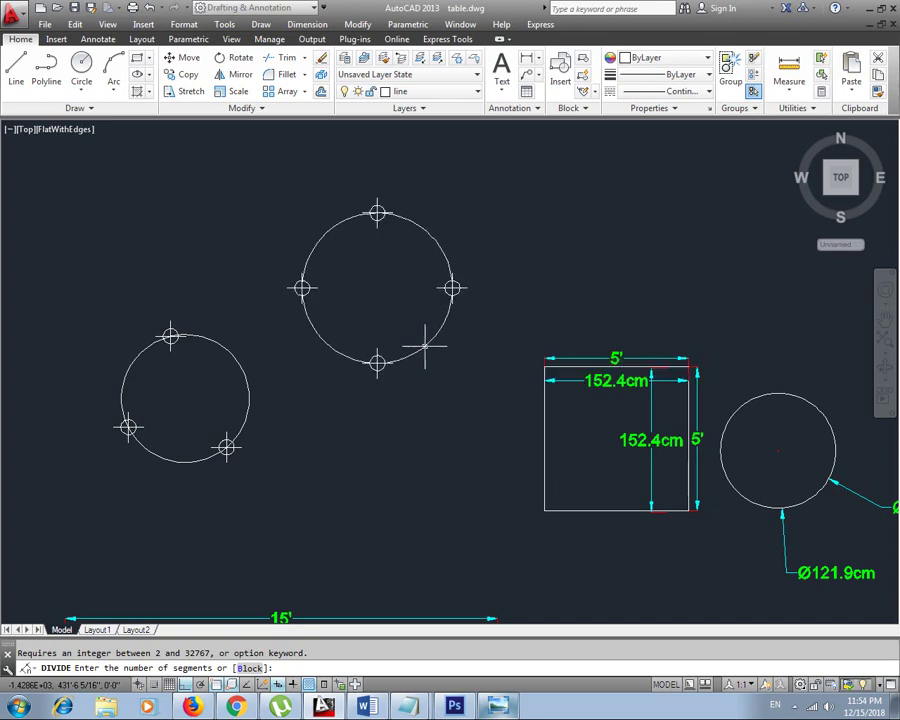
key("Escape")
scroll(413, 285, "up", 2)
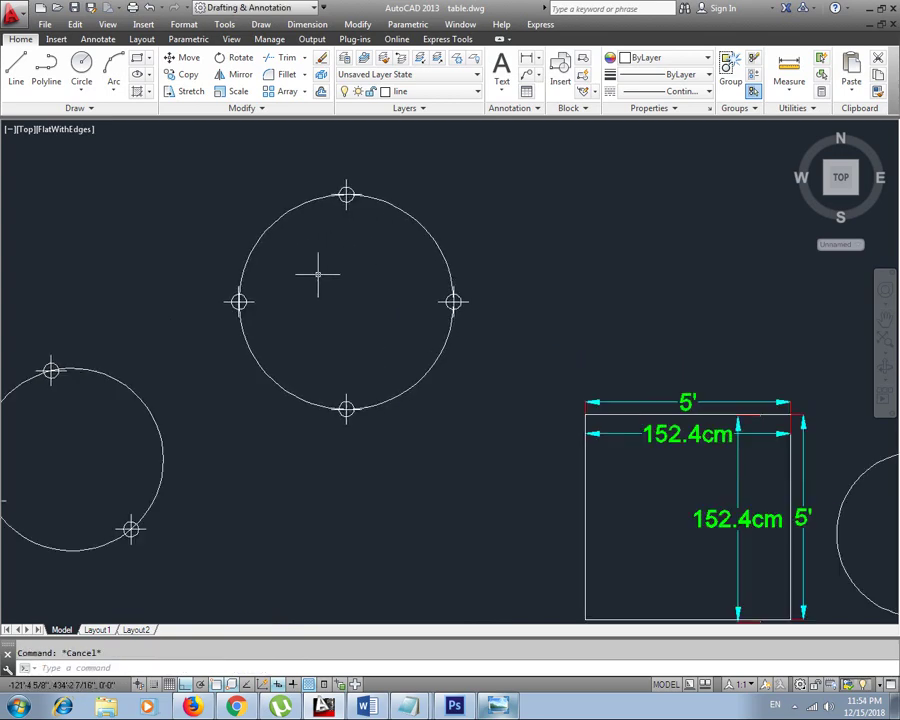
scroll(315, 269, "up", 2)
middle_click_drag(353, 225, 320, 330)
Draw vertical and horizontal centerlines joining opposite point markers of the circle.
type("l")
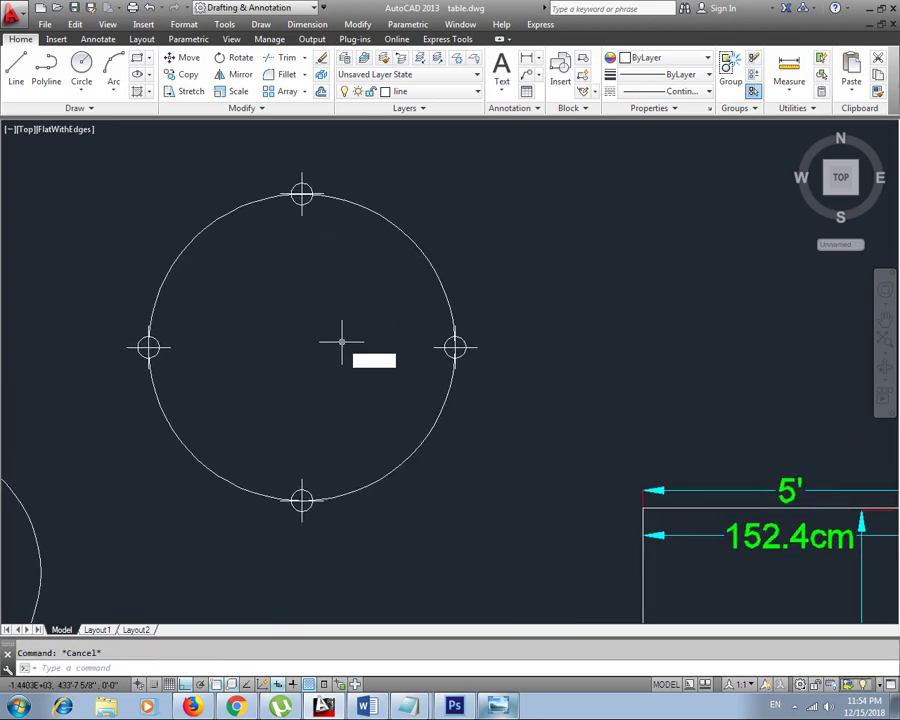
key("Return")
left_click(302, 193)
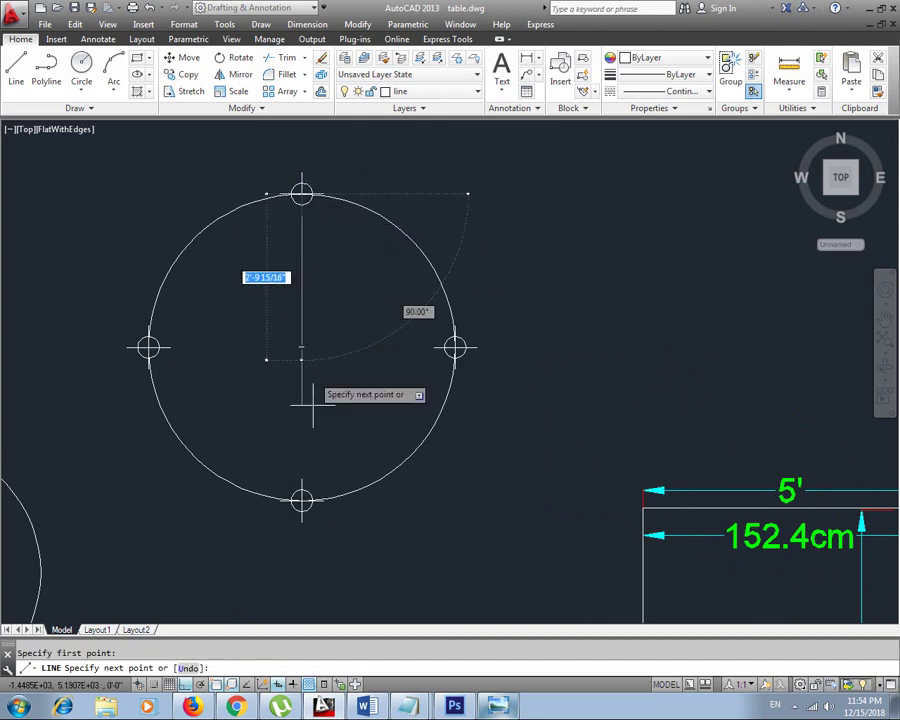
left_click(302, 500)
key("Escape")
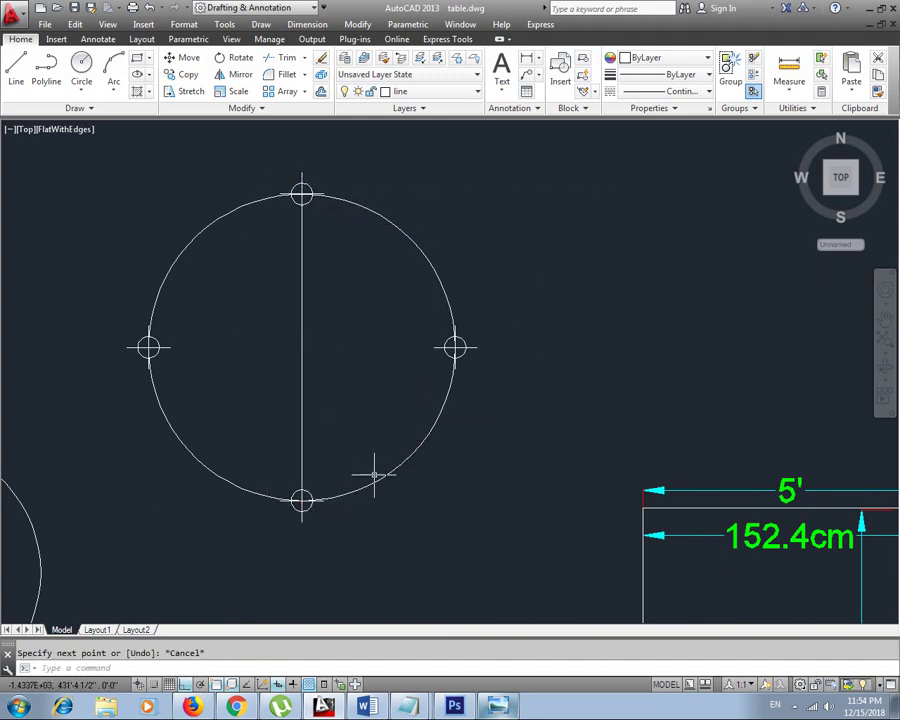
key("Return")
left_click(455, 347)
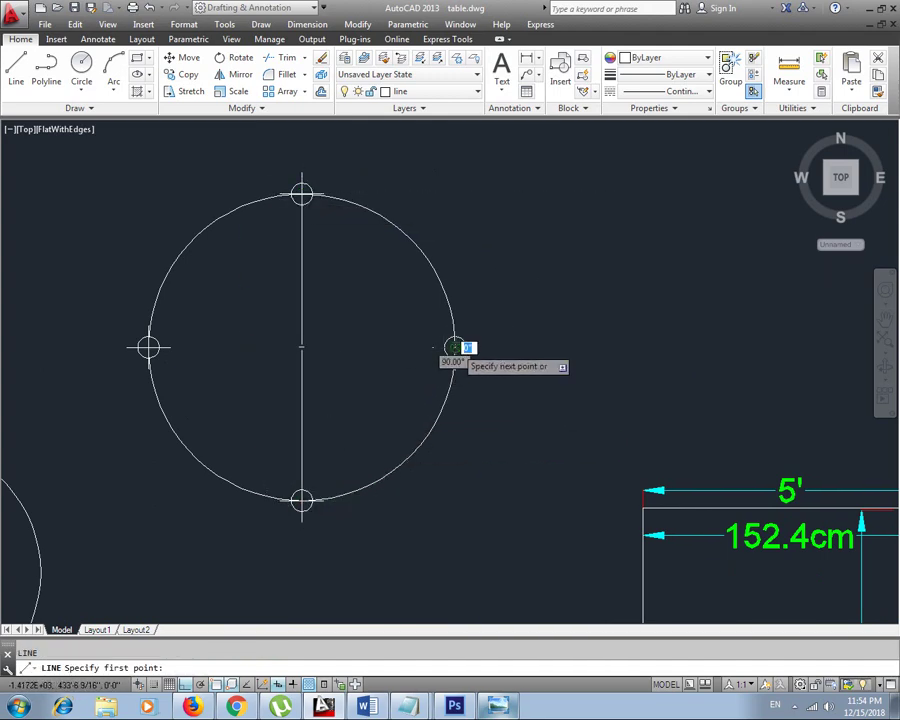
left_click(148, 347)
key("Escape")
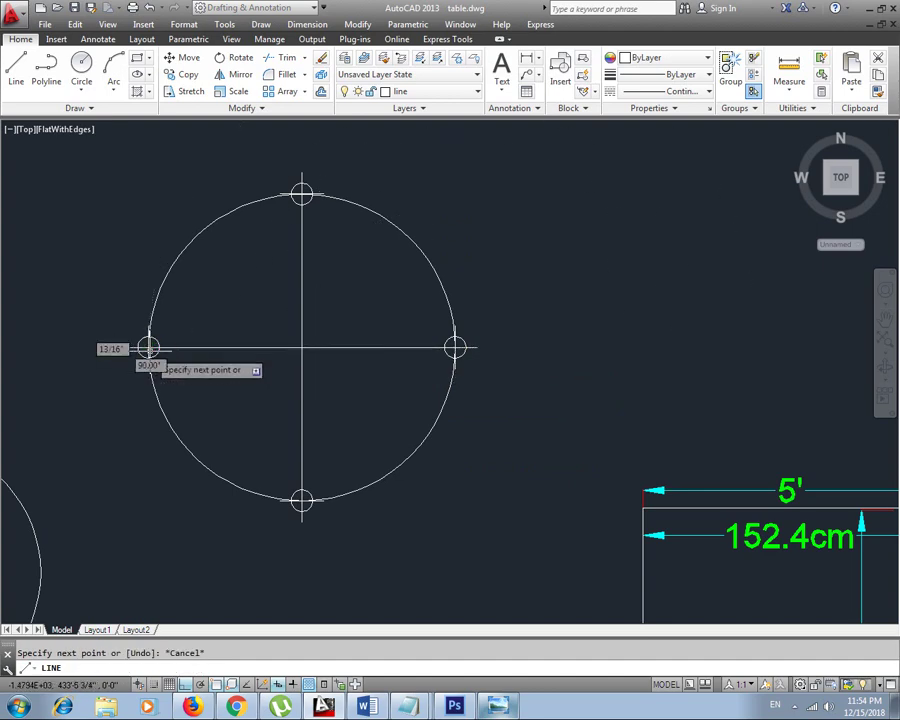
Delete the four point markers at the circle's quarters.
left_click(150, 347)
key("Delete")
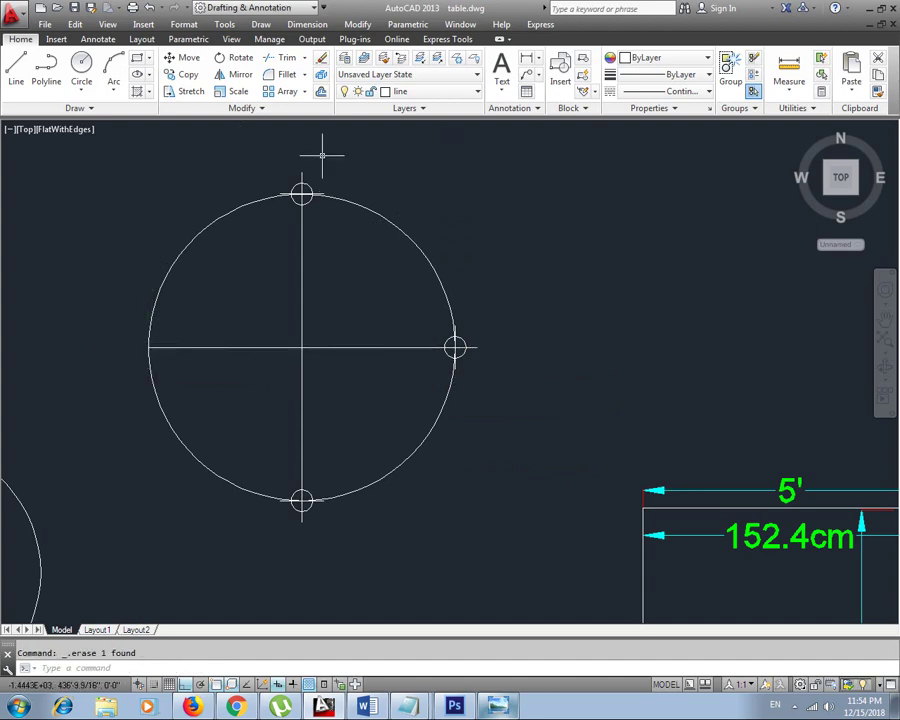
left_click(302, 193)
key("Delete")
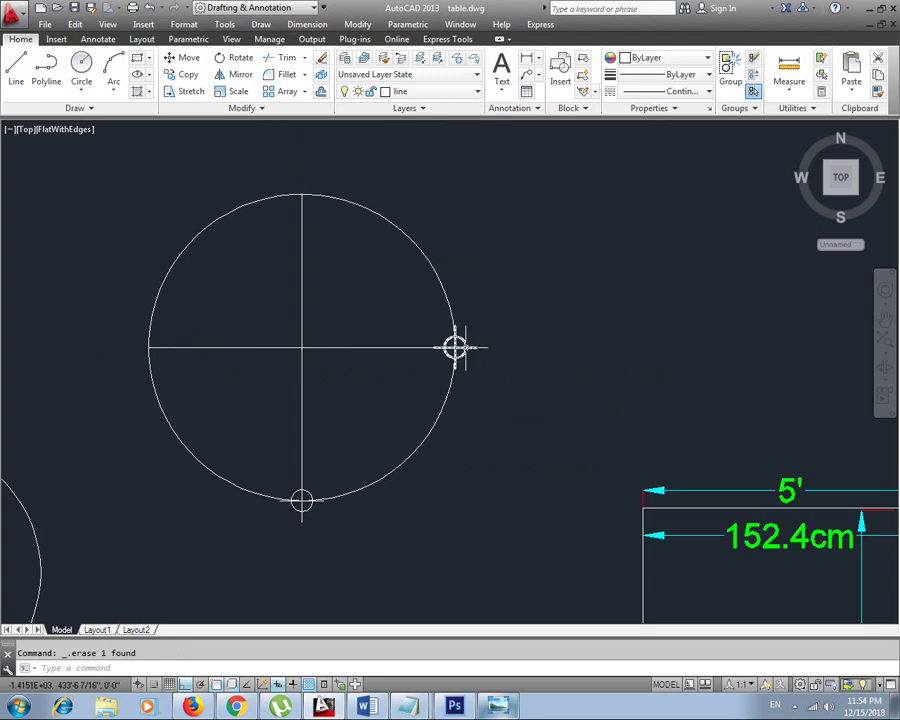
left_click(455, 347)
key("Delete")
left_click(302, 500)
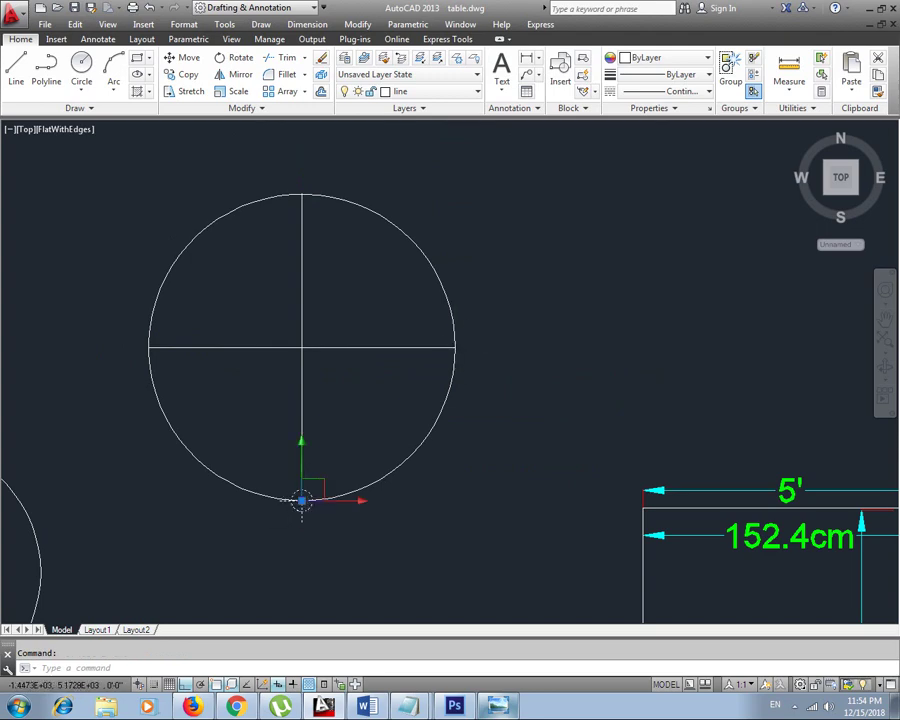
key("Delete")
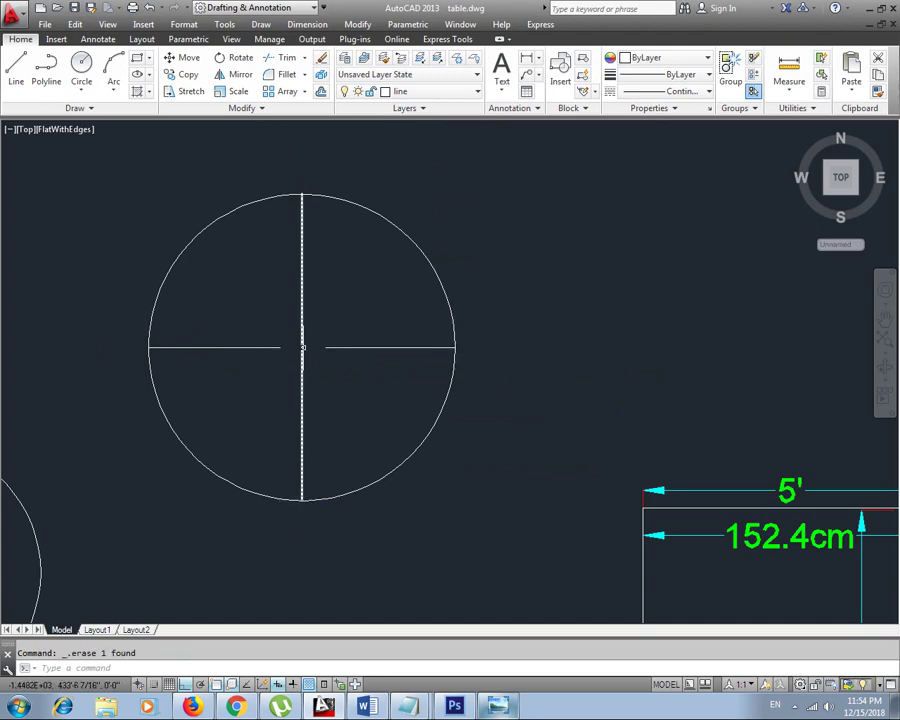
Draw a small circle centred where the centerlines cross.
type("c")
key("Return")
left_click(302, 347)
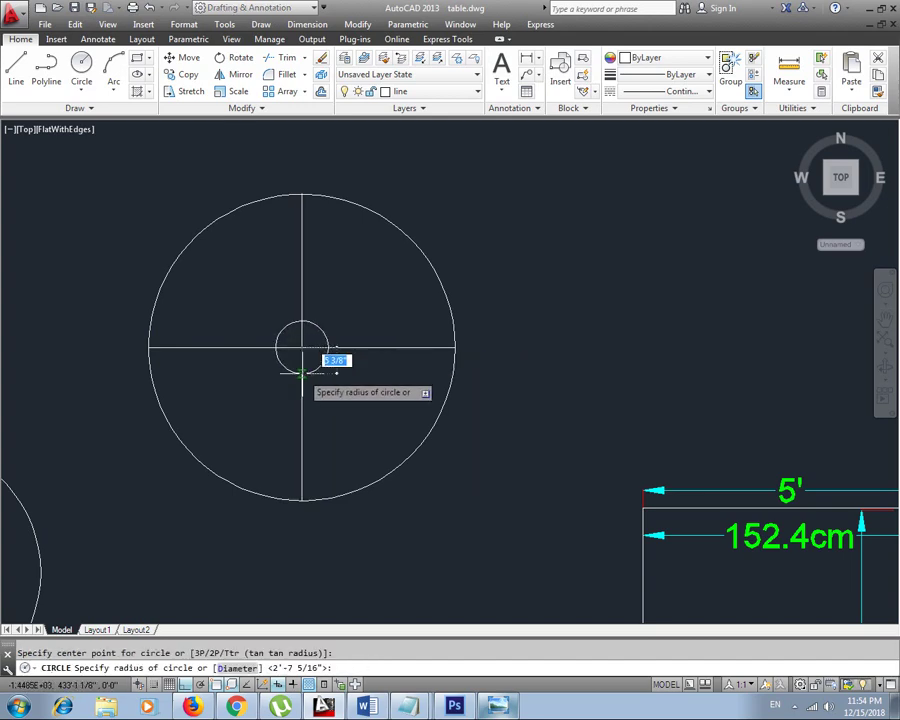
left_click(302, 373)
key("Escape")
Bring all circles and the square into view, then switch to the course title image.
middle_click_drag(350, 394, 334, 368)
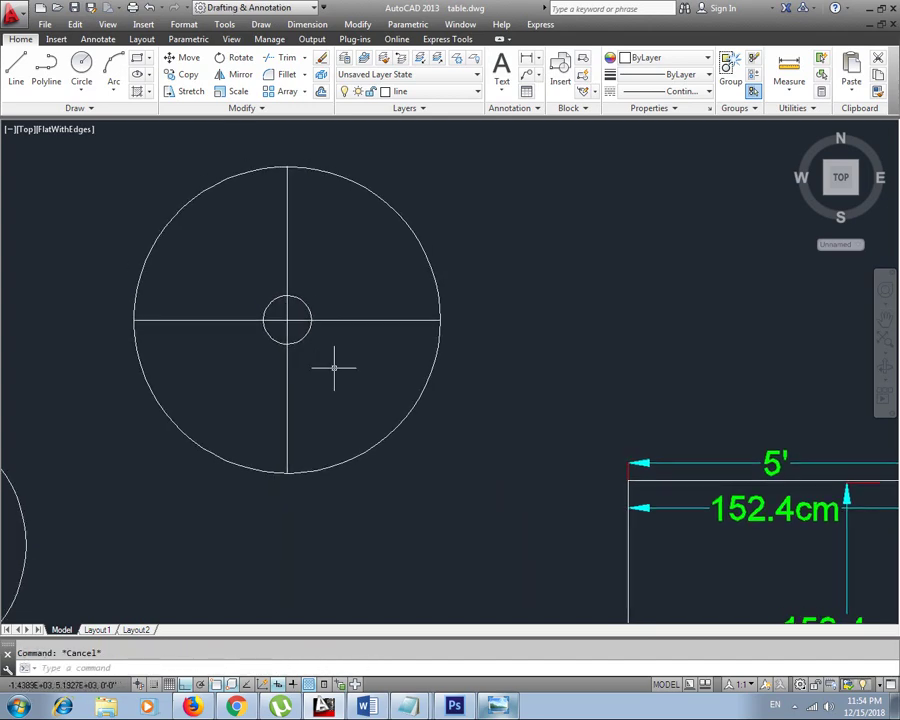
scroll(334, 368, "down", 4)
middle_click_drag(172, 344, 240, 284)
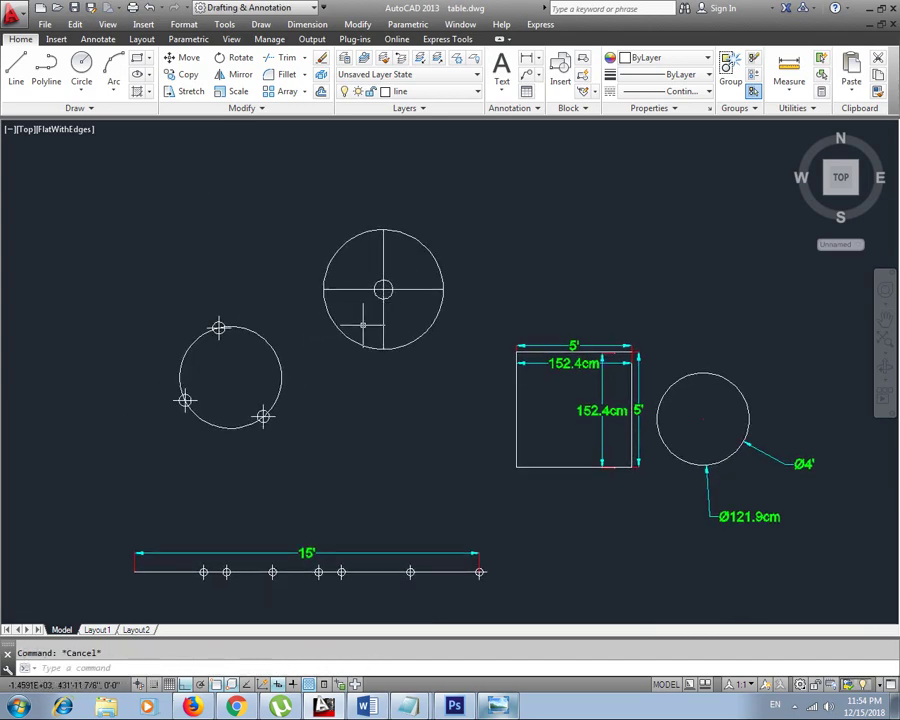
mouse_move(362, 325)
middle_mouse_down()
mouse_move(318, 257)
mouse_move(364, 197)
middle_mouse_up()
scroll(345, 440, "up", 2)
middle_click_drag(327, 426, 392, 378)
scroll(281, 445, "up", 4)
scroll(350, 430, "down", 5)
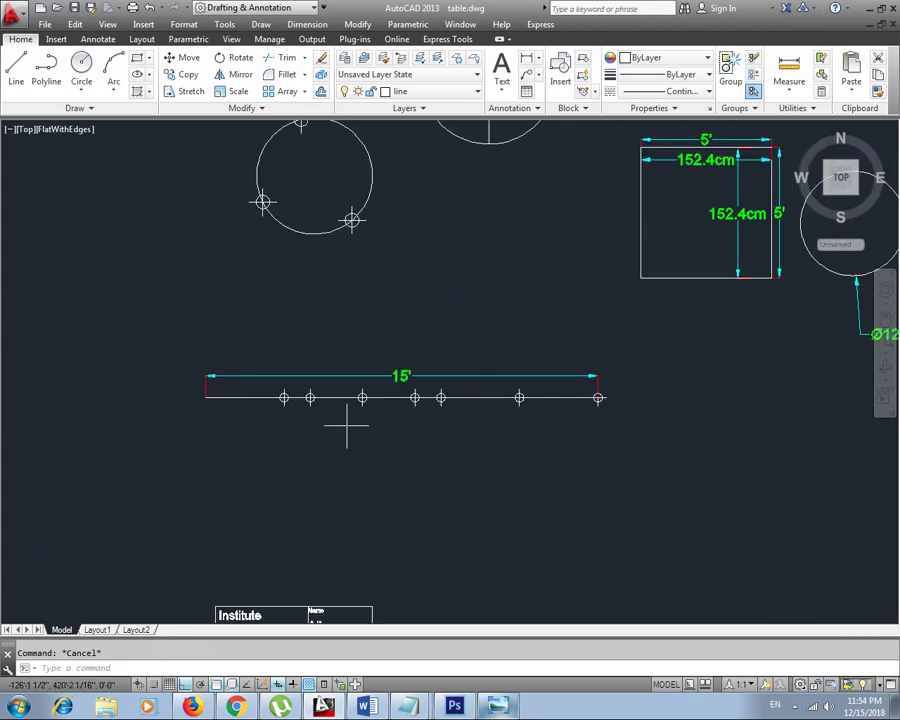
left_click(498, 705)
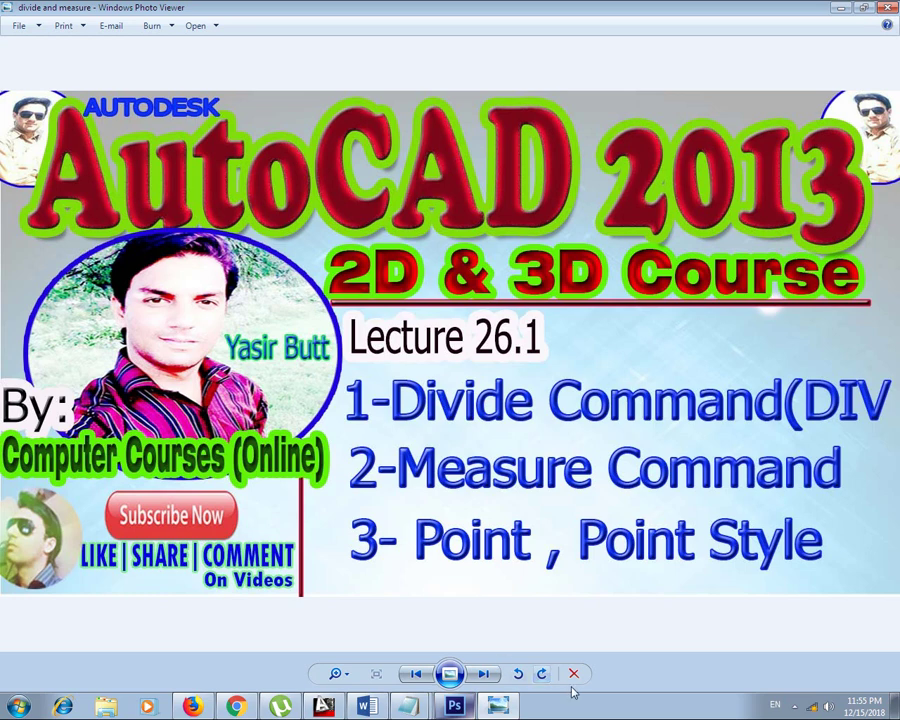
Show the hidden notification-area icons while the Lecture 26.1 title slide stays displayed.
left_click(795, 706)
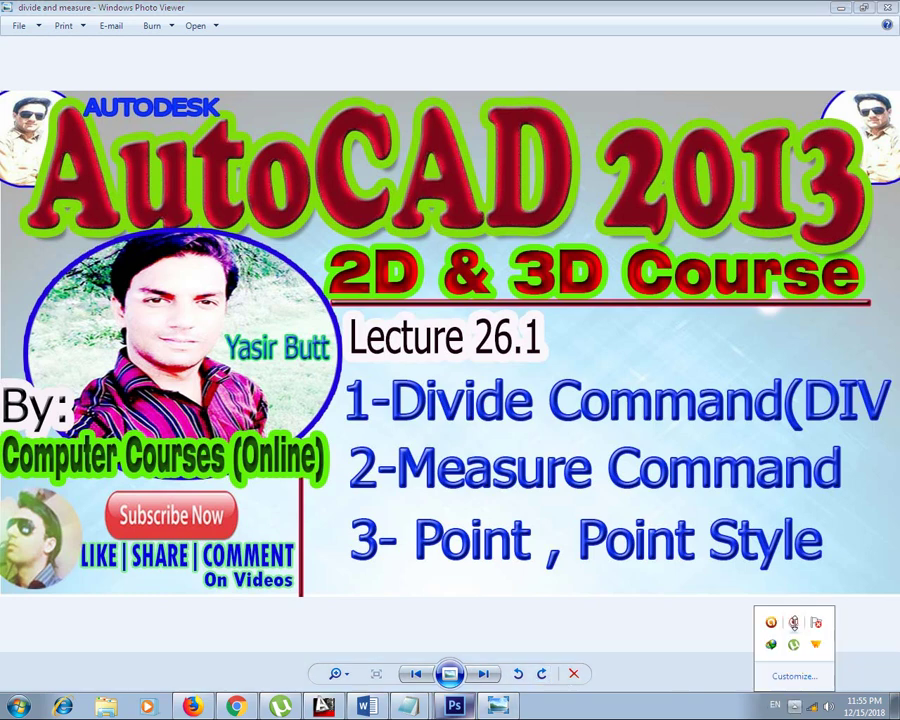